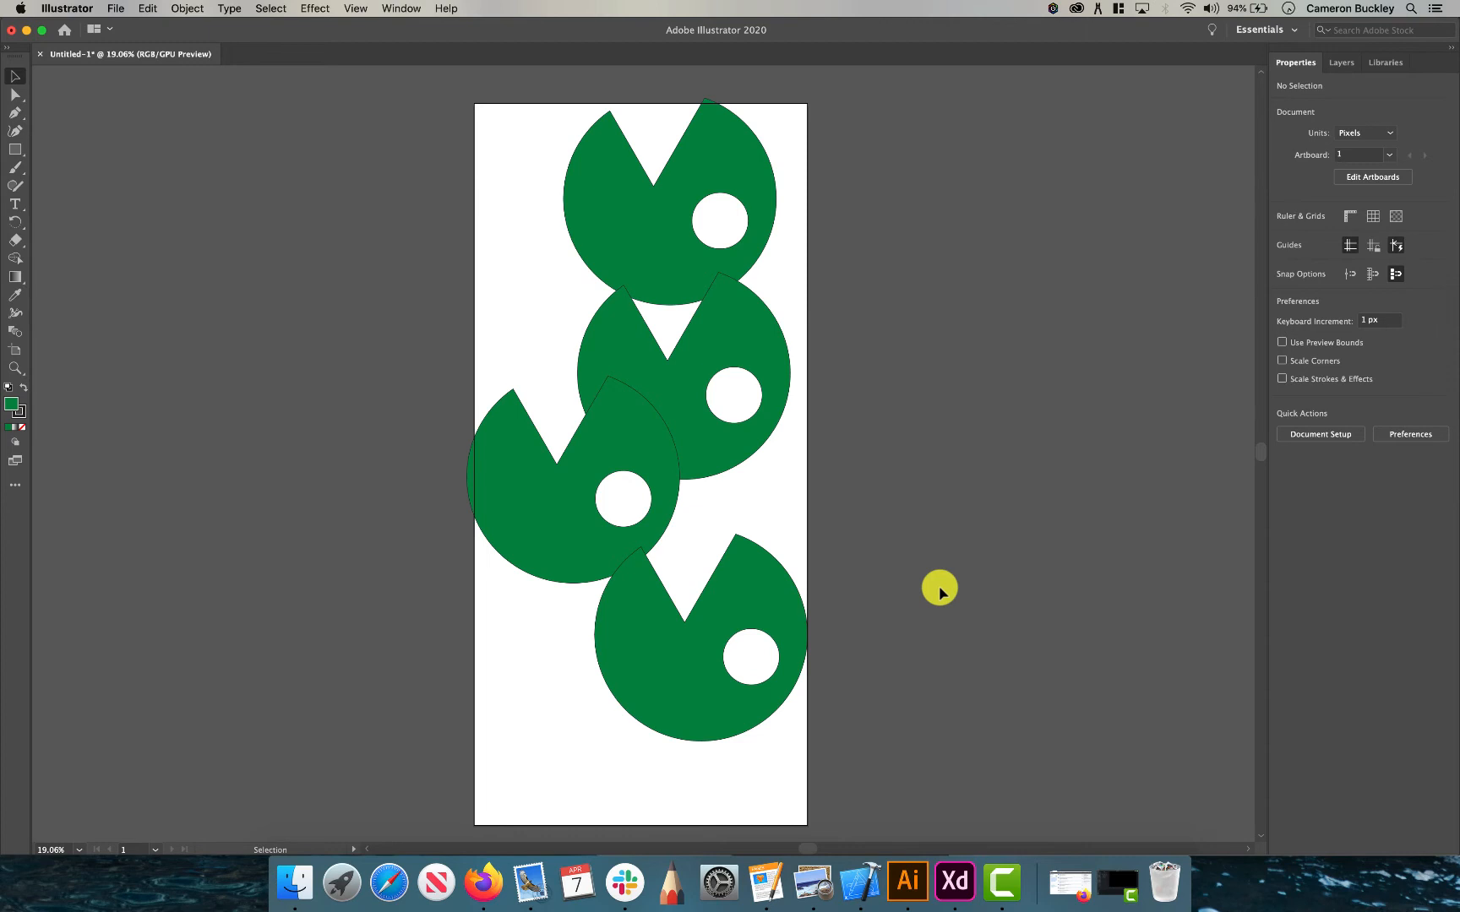
# Step: Rearrange the four green pacman shapes so that each lies fully within the artboard
pyautogui.moveTo(700, 144); pyautogui.dragTo(598, 166)
pyautogui.moveTo(718, 326)
pyautogui.mouseDown()
pyautogui.moveTo(714, 287)
pyautogui.moveTo(722, 298)
pyautogui.mouseUp()
pyautogui.moveTo(578, 494)
pyautogui.mouseDown()
pyautogui.moveTo(611, 467)
pyautogui.moveTo(599, 475)
pyautogui.mouseUp()
pyautogui.moveTo(717, 688); pyautogui.dragTo(681, 755)
pyautogui.click(922, 629)
pyautogui.moveTo(684, 499); pyautogui.dragTo(701, 533)
pyautogui.moveTo(633, 156); pyautogui.dragTo(666, 154)
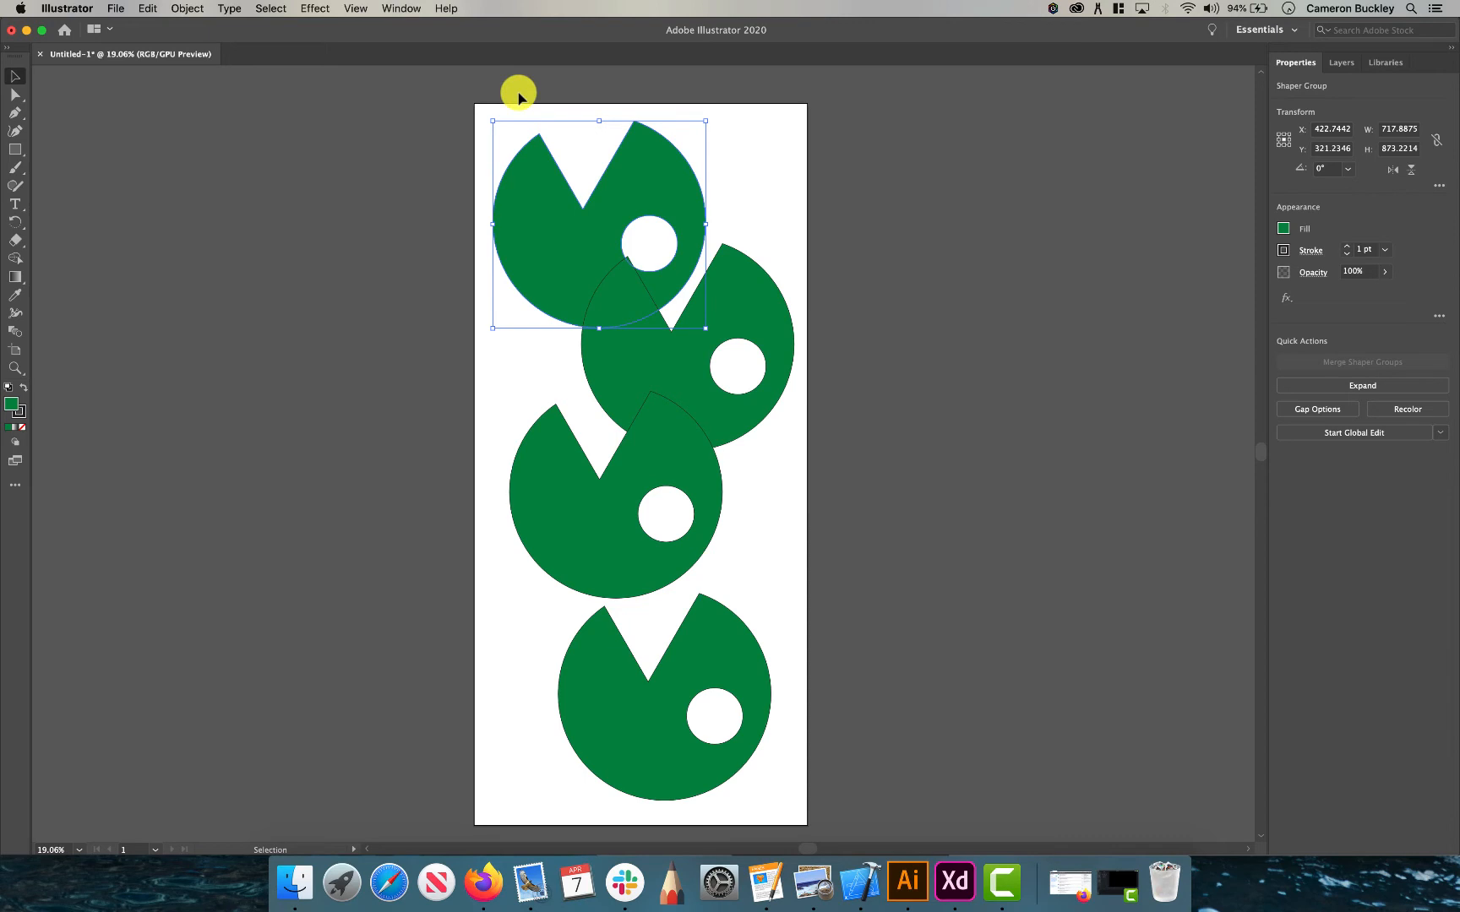
pyautogui.click(823, 213)
# Step: Group the two uppermost overlapping pacman shapes and clear the selection
pyautogui.click(634, 169)
pyautogui.click(714, 274)
pyautogui.click(677, 234)
pyautogui.click(726, 287)
pyautogui.click(783, 177)
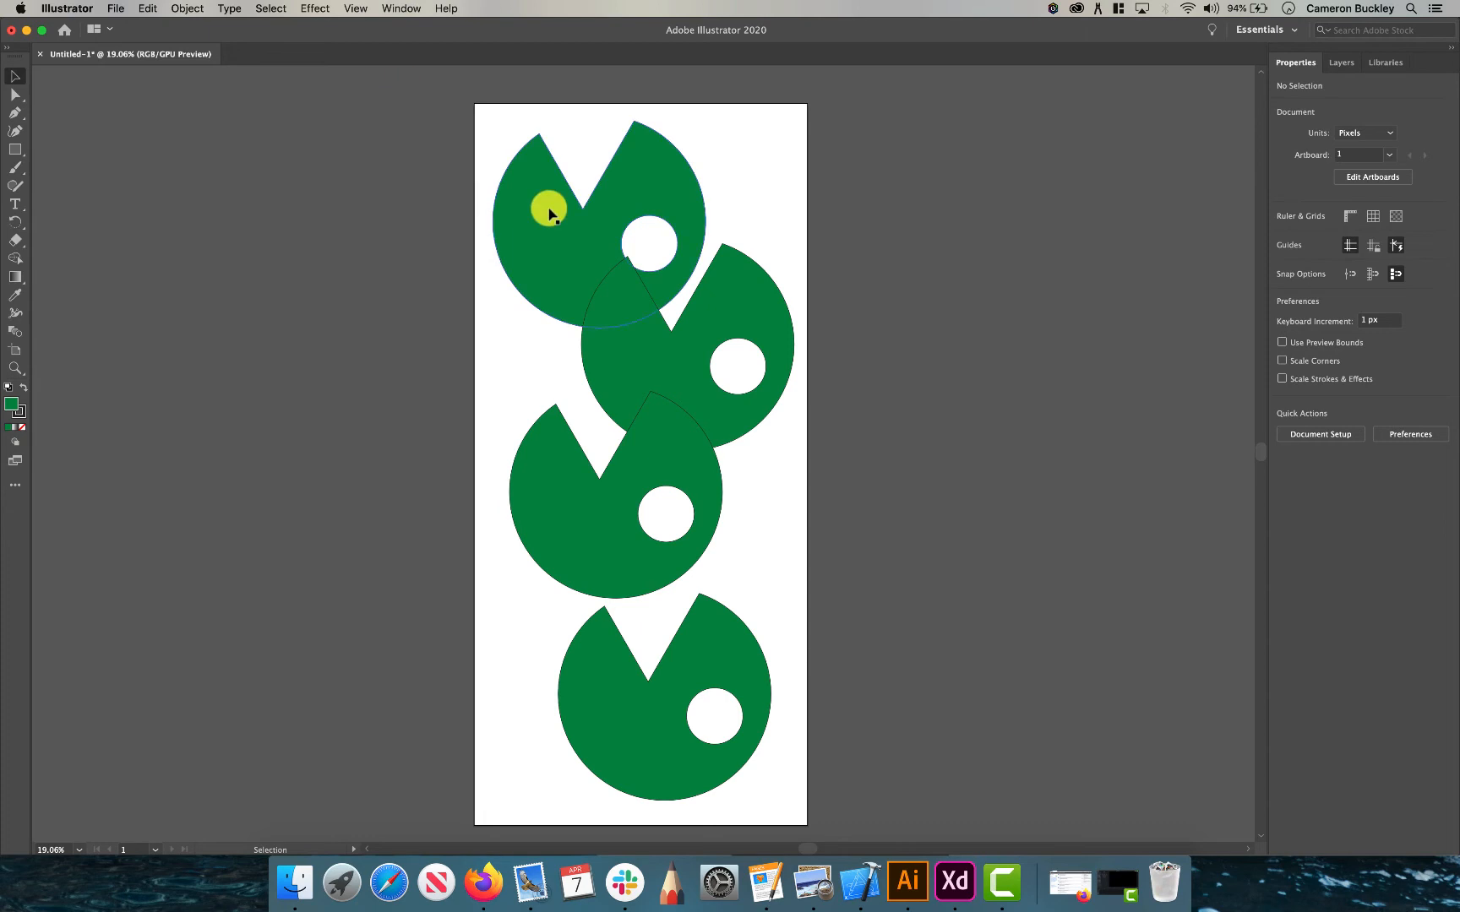
# Step: Open Export for Screens, look at the assets view and return to exporting Artboard 1
pyautogui.click(115, 8)
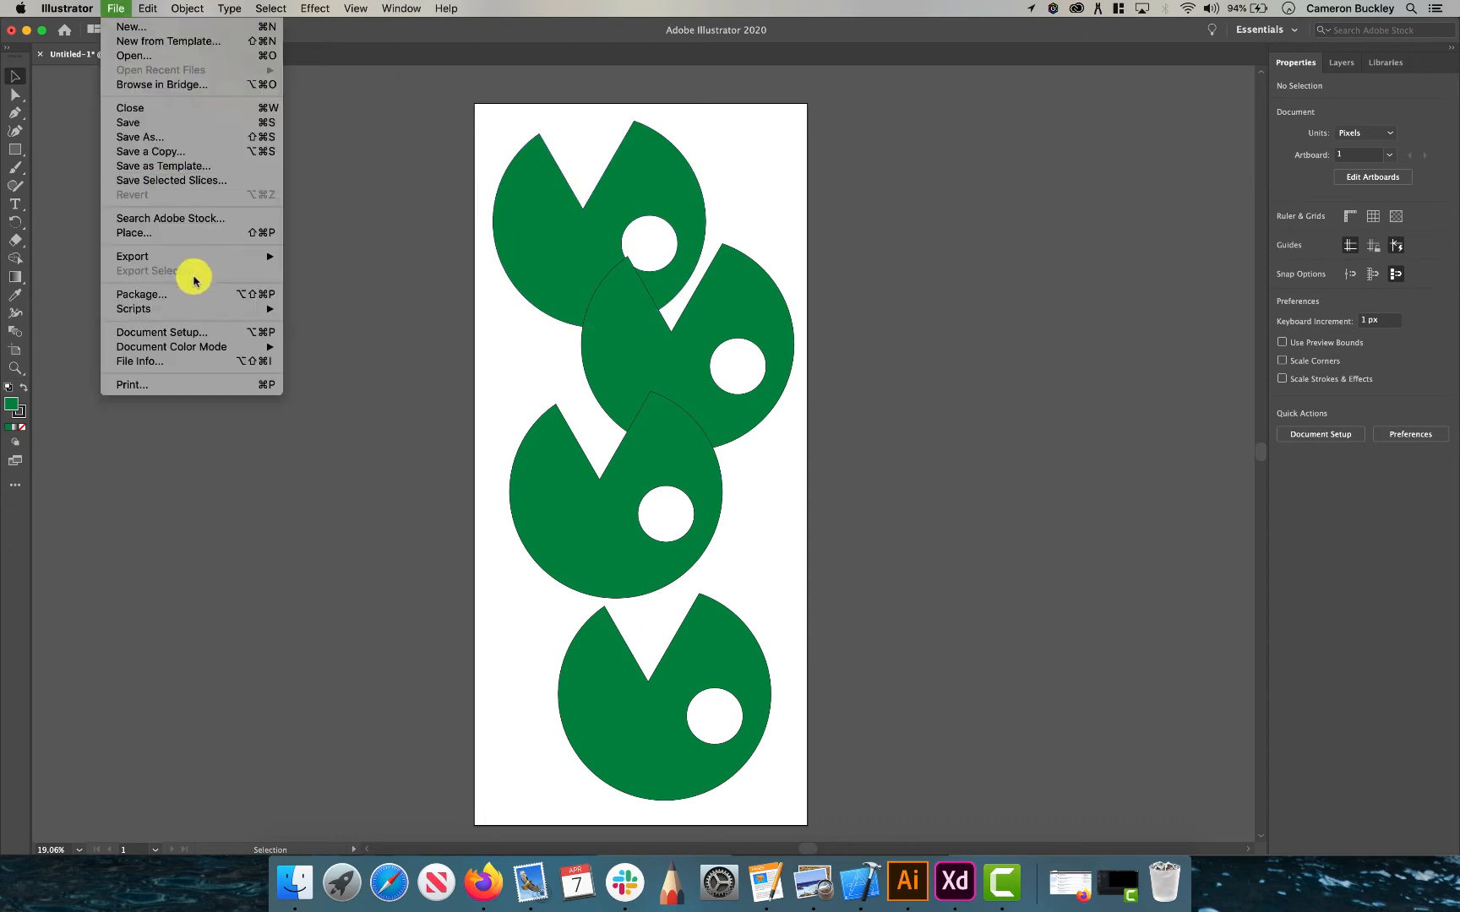
pyautogui.moveTo(195, 255)
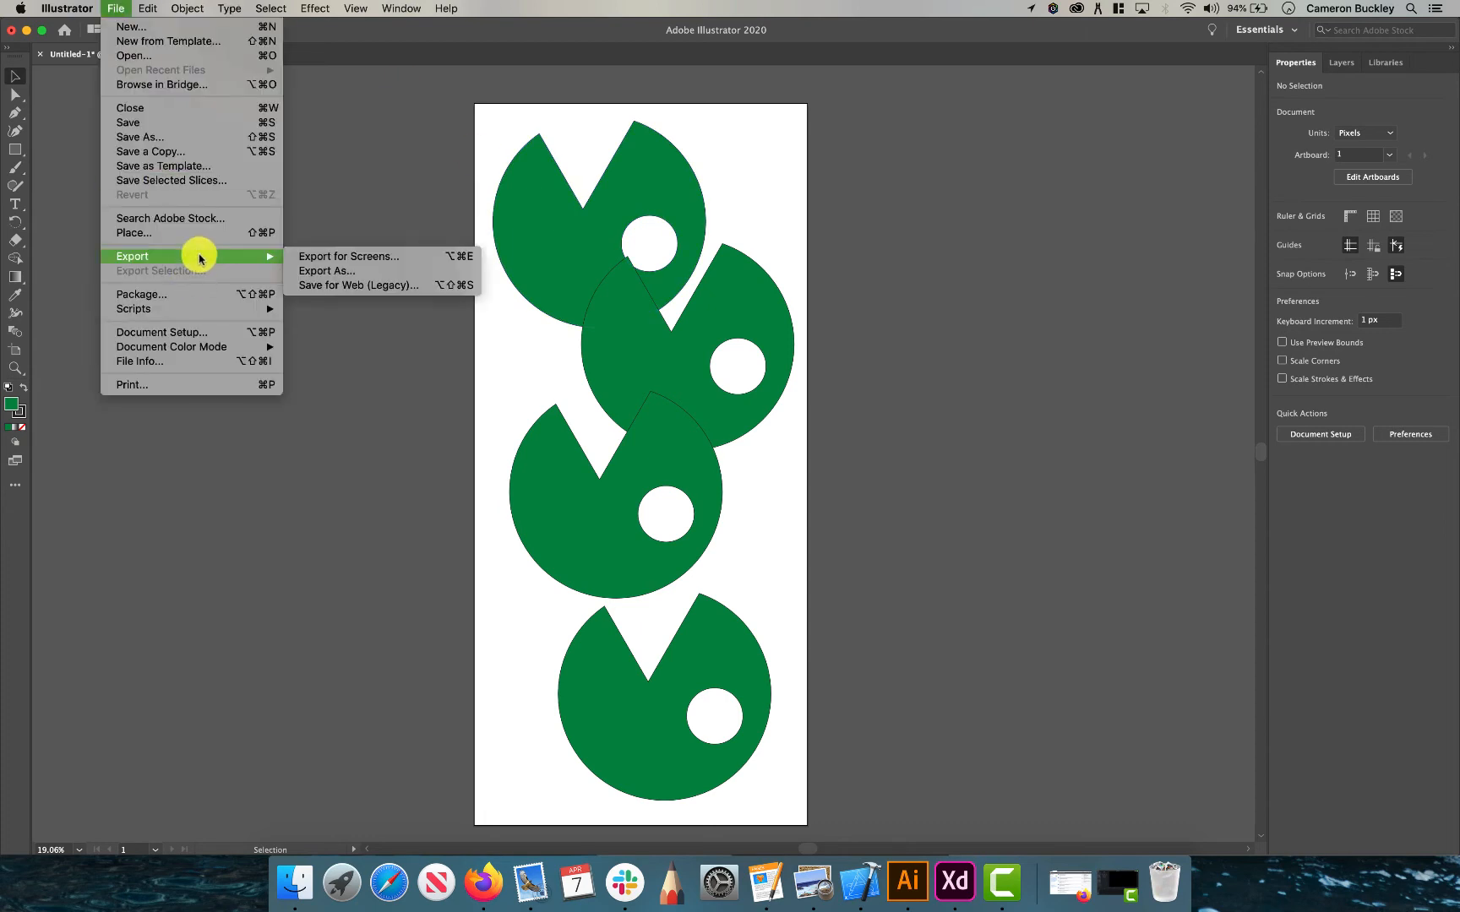
pyautogui.click(346, 256)
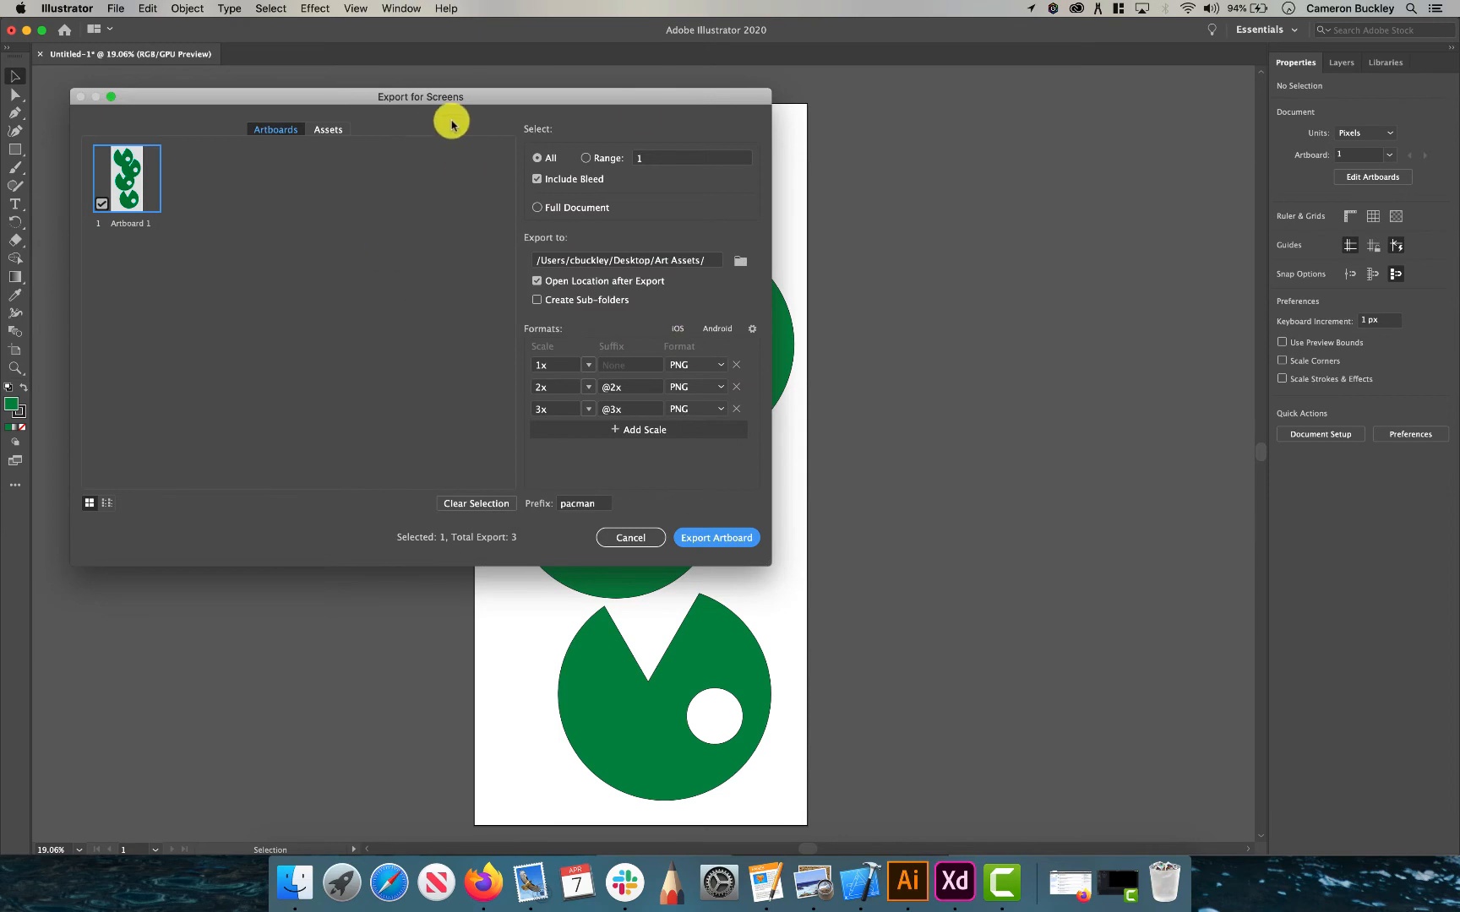
pyautogui.moveTo(463, 97); pyautogui.dragTo(414, 119)
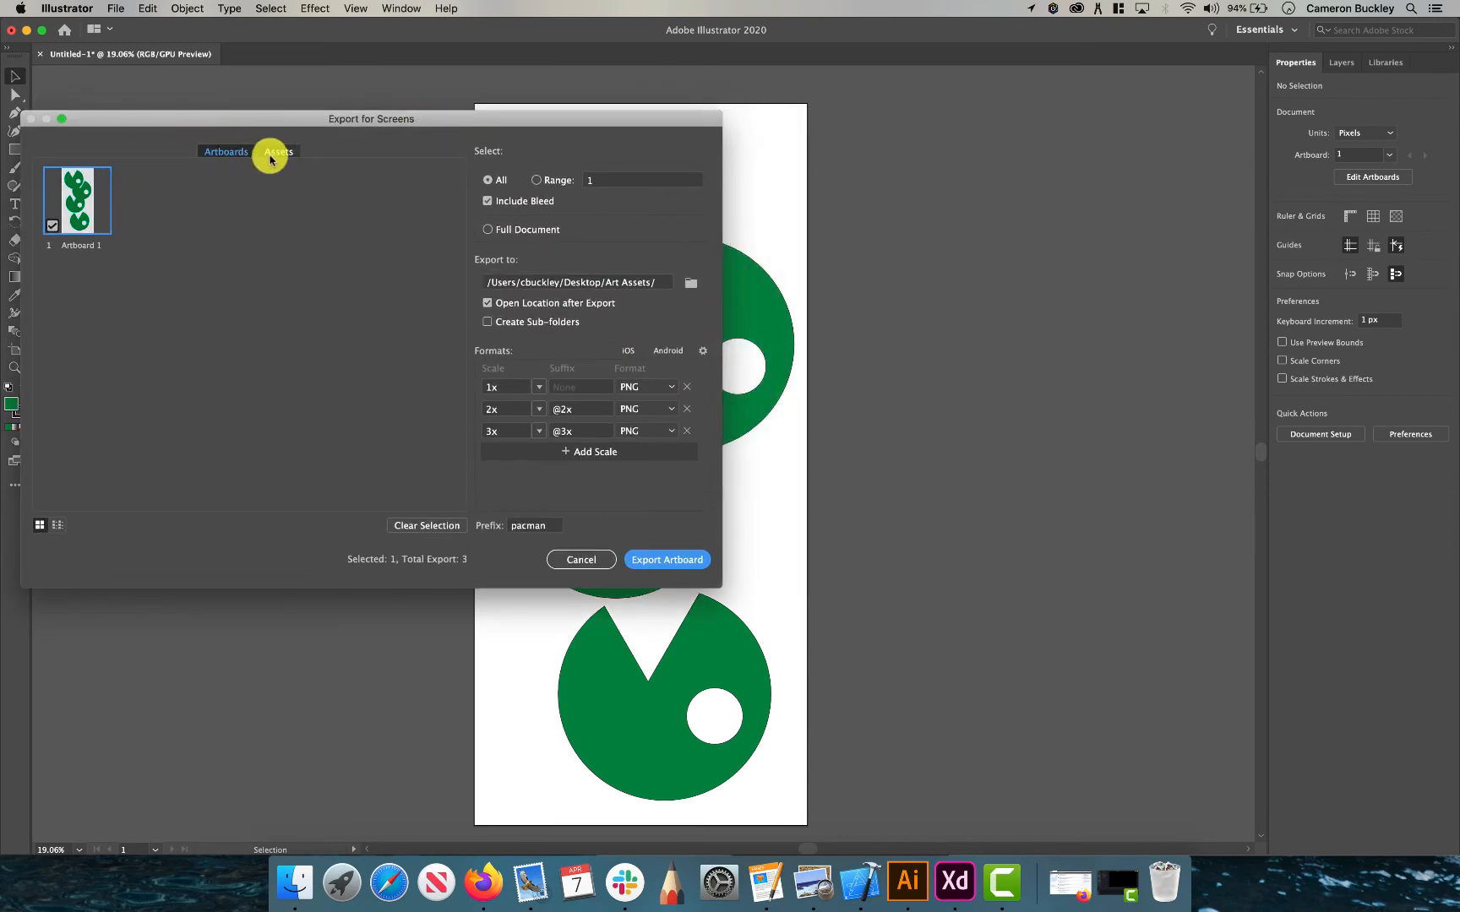
pyautogui.click(277, 152)
pyautogui.click(240, 152)
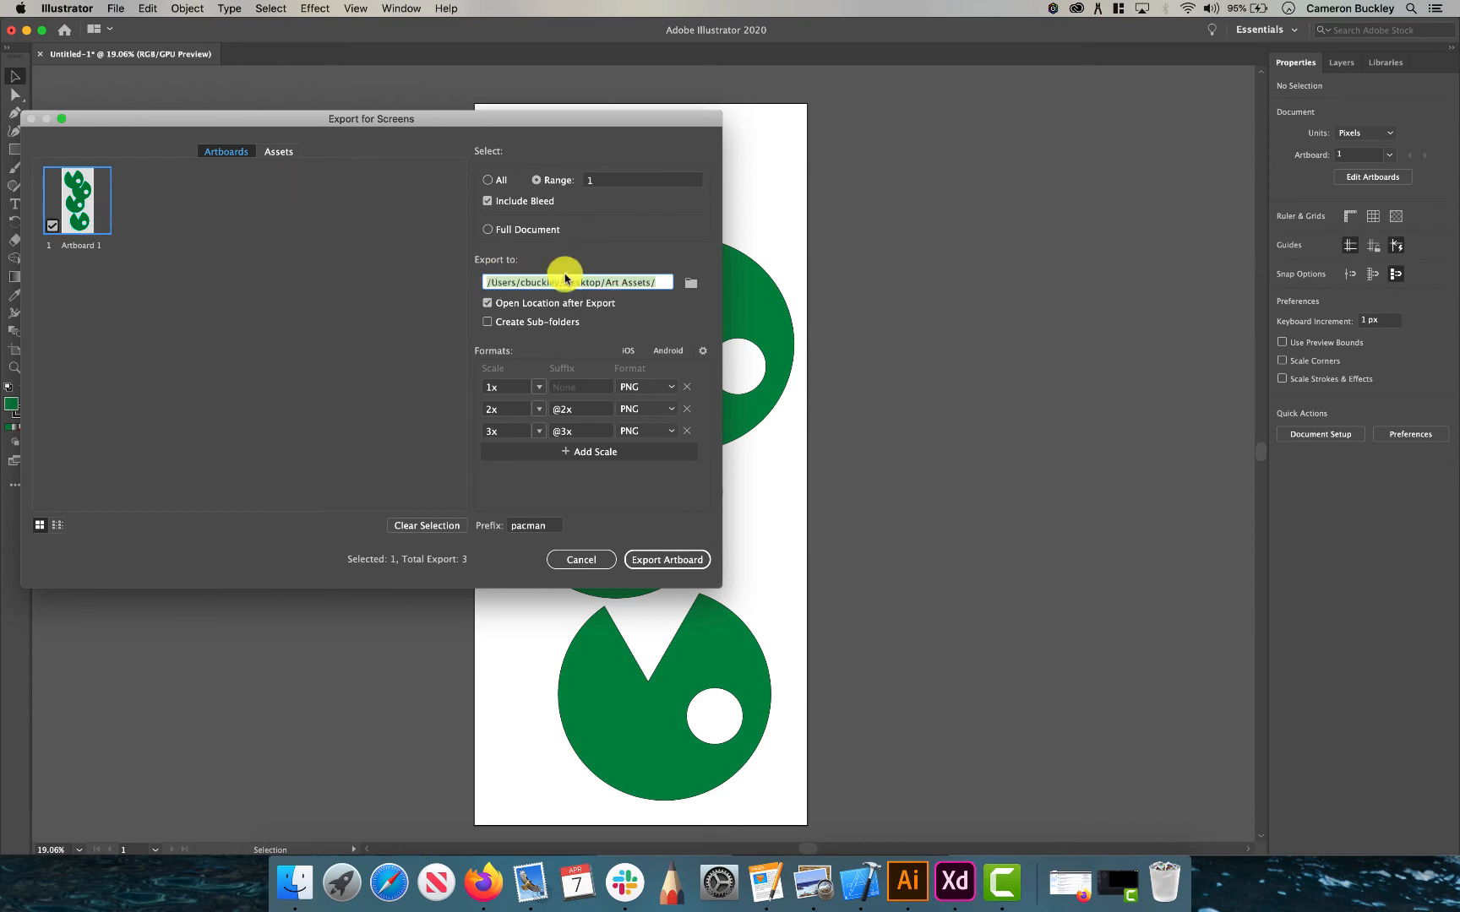
# Step: Choose the Art Assets folder as the destination for the exported files
pyautogui.click(692, 284)
pyautogui.click(692, 286)
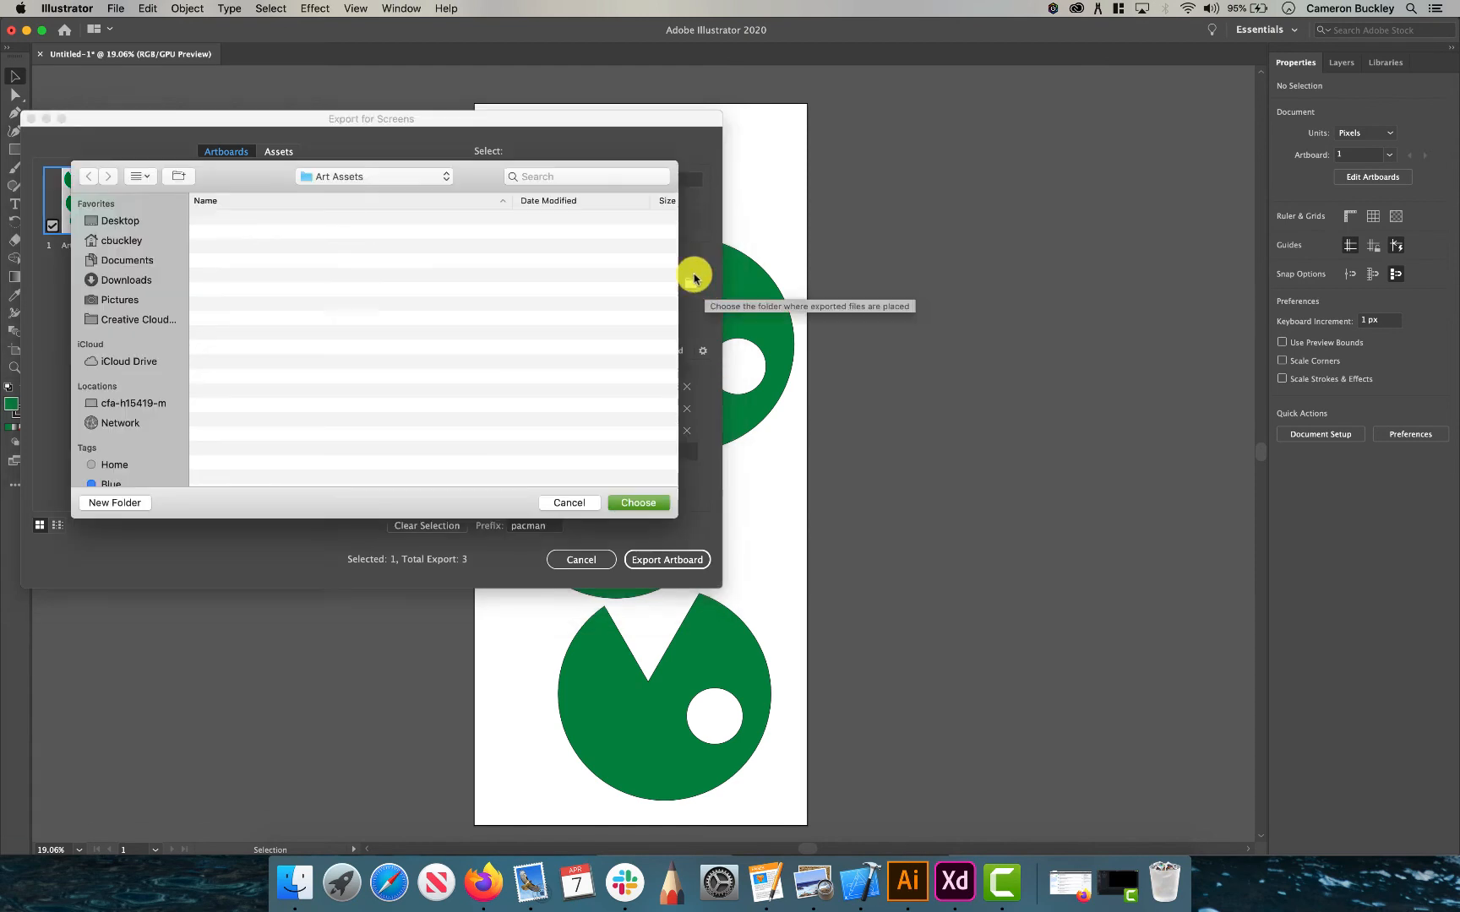
pyautogui.click(621, 503)
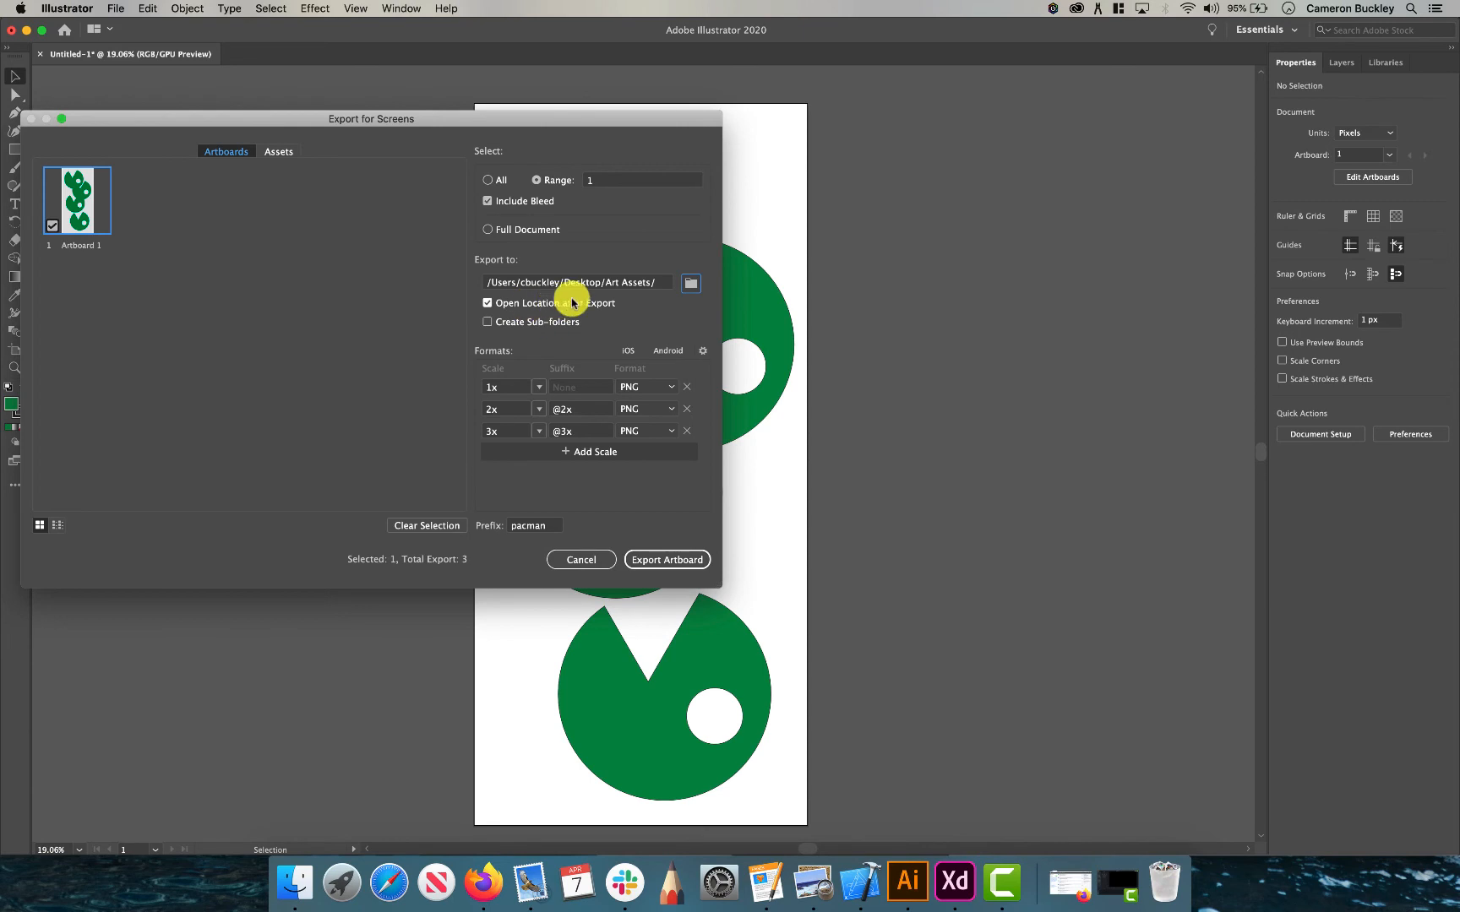
pyautogui.moveTo(549, 123)
pyautogui.mouseDown()
pyautogui.moveTo(1094, 148)
pyautogui.moveTo(1109, 162)
pyautogui.moveTo(507, 125)
pyautogui.moveTo(565, 117)
pyautogui.mouseUp()
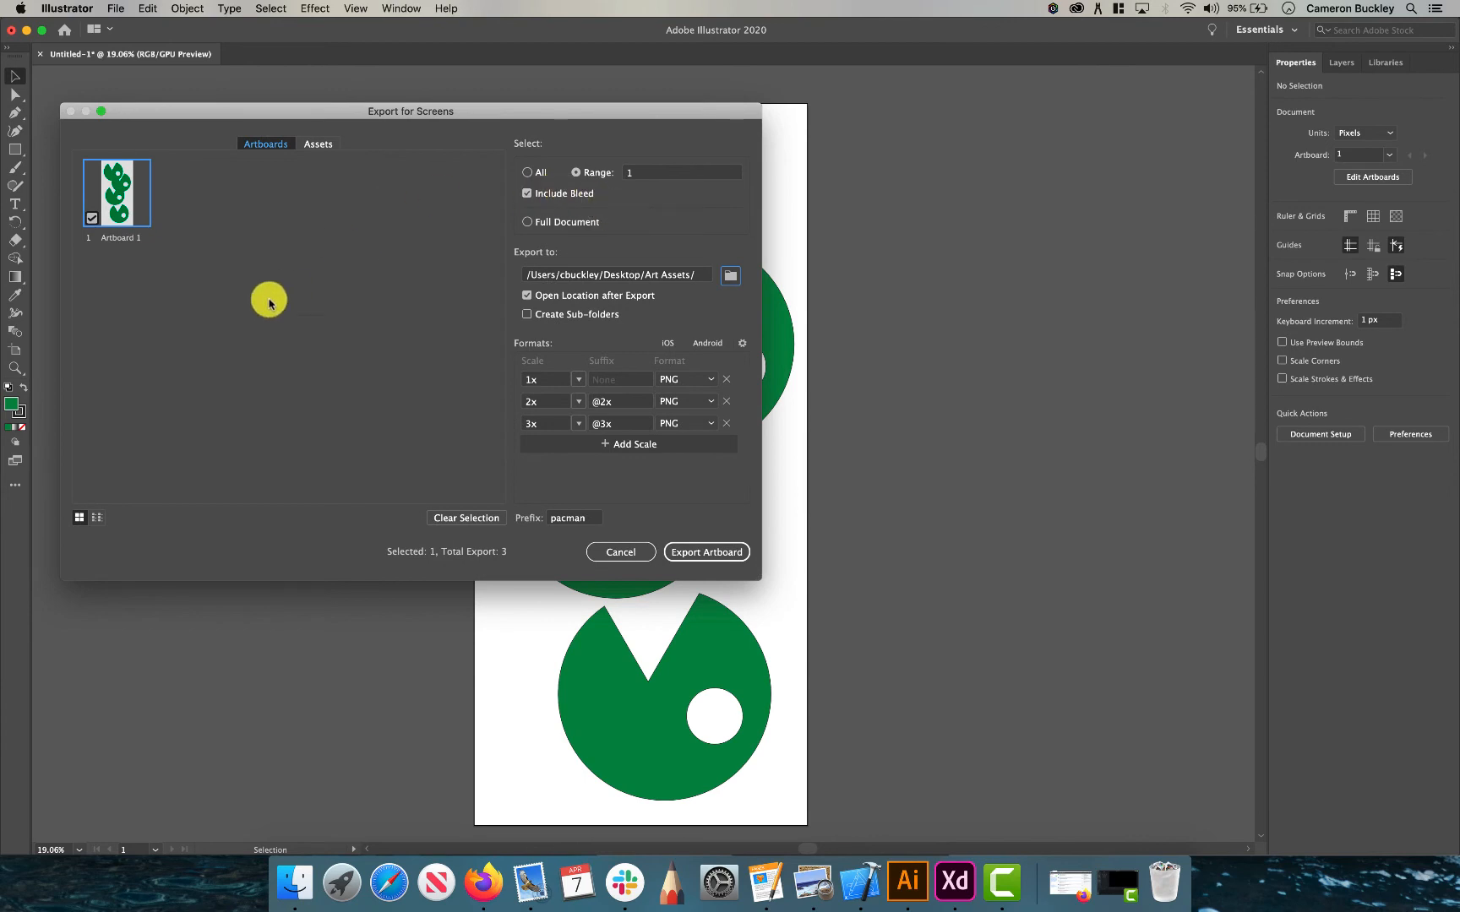
# Step: Try the Create Sub-folders option and turn it off again
pyautogui.click(527, 315)
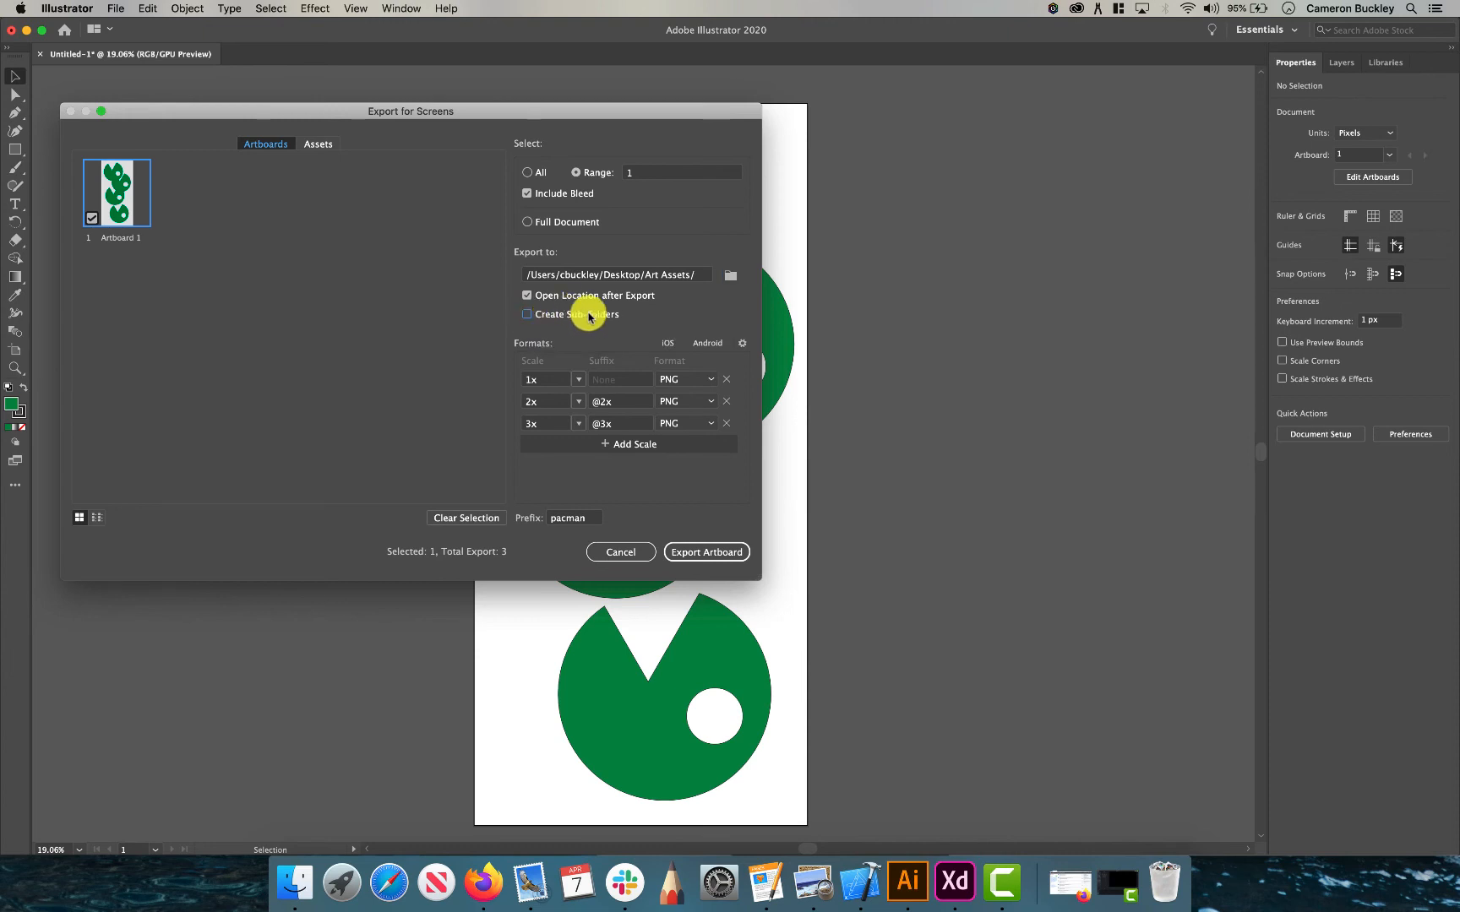
pyautogui.click(529, 318)
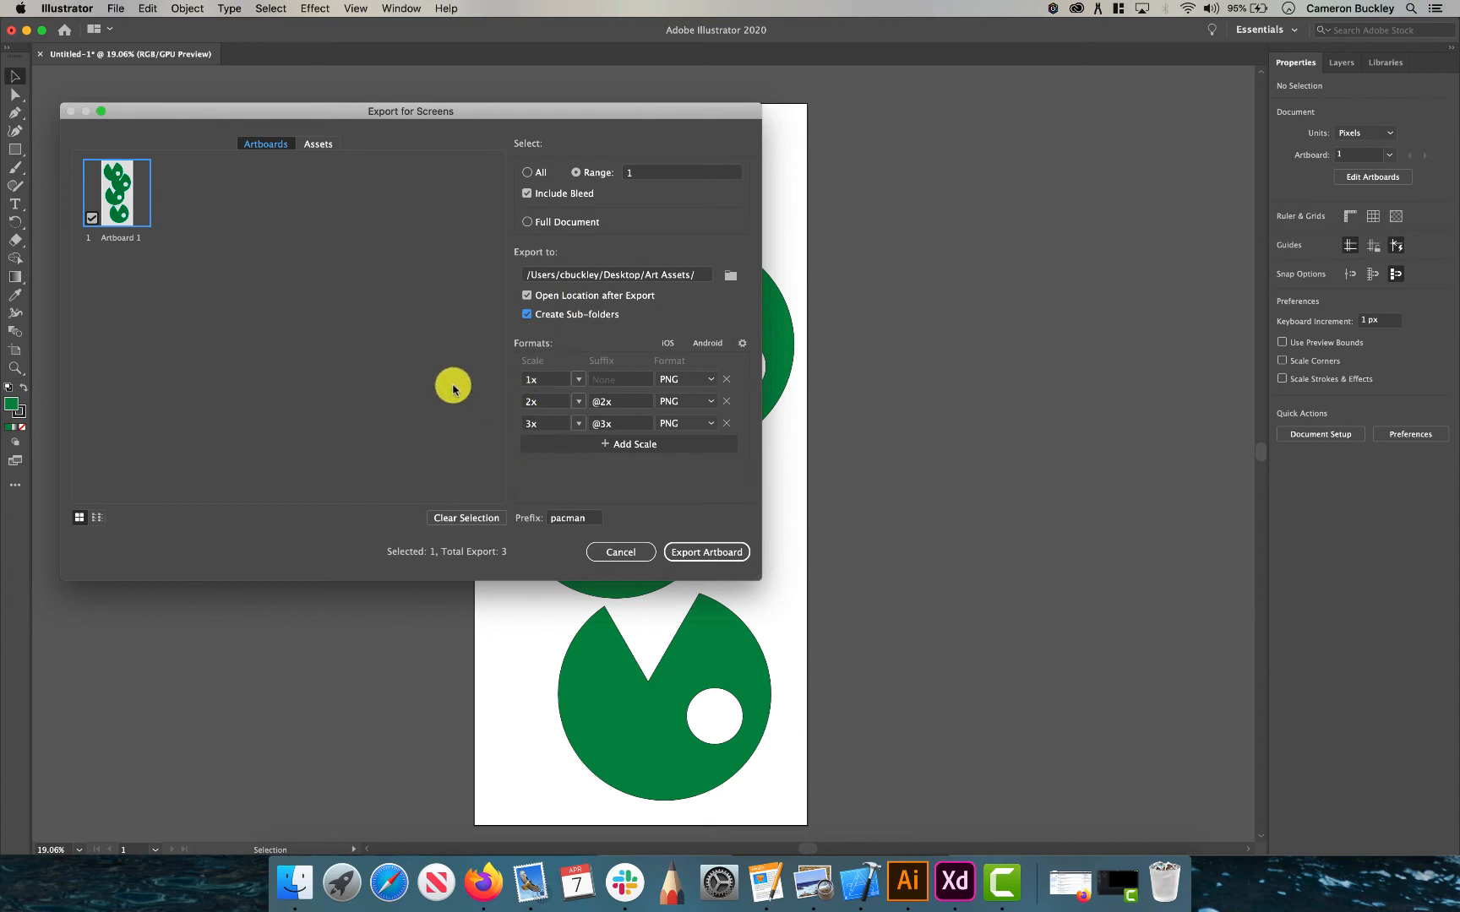
pyautogui.click(528, 317)
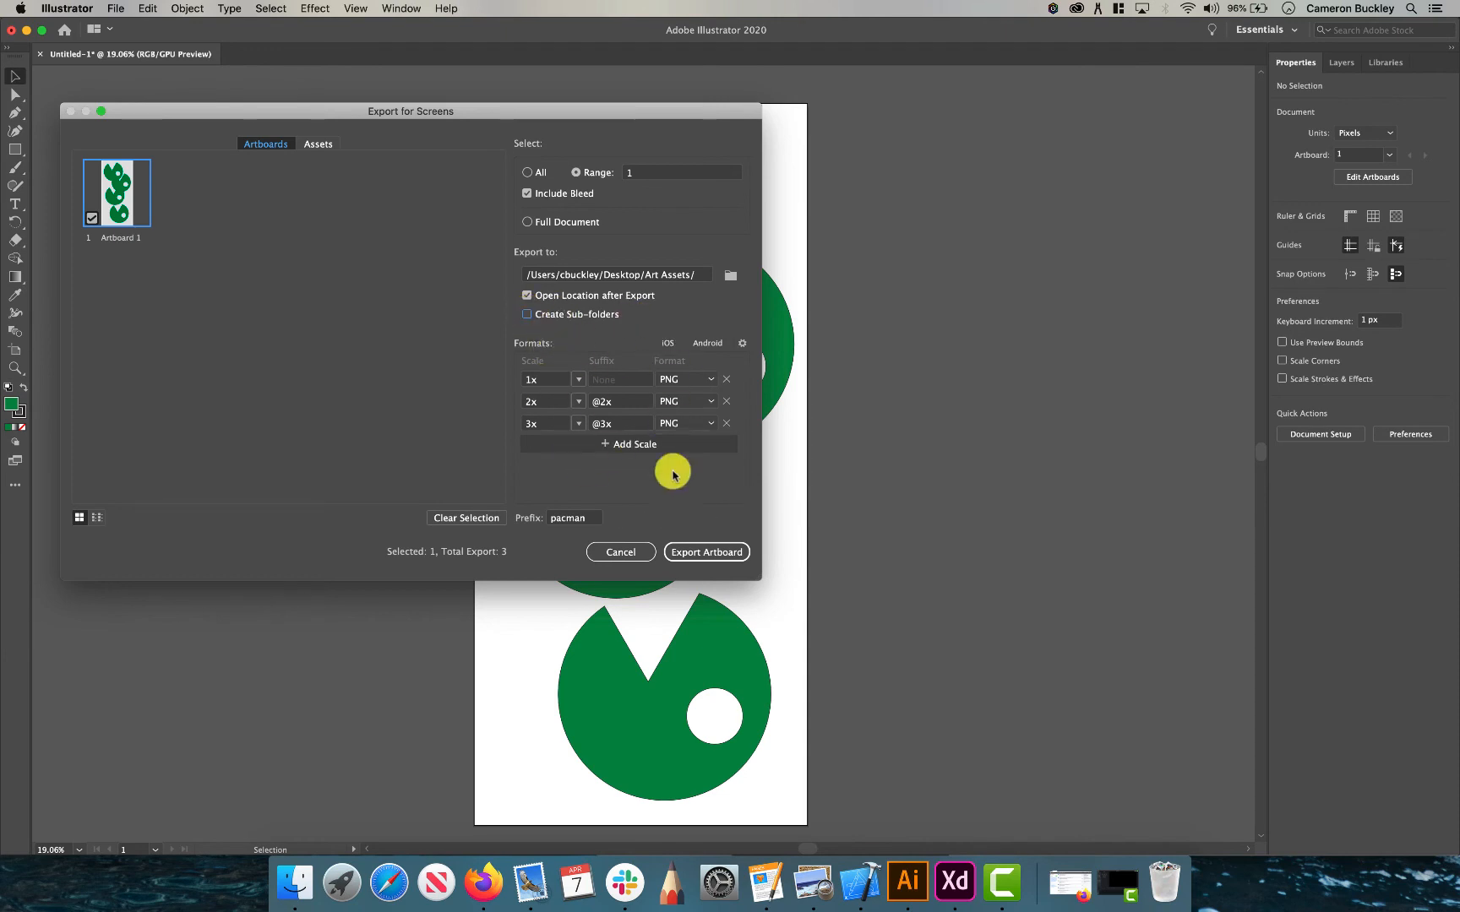
# Step: Compare the iOS and Android format presets, apply the iOS preset and remove its SVG format
pyautogui.click(666, 344)
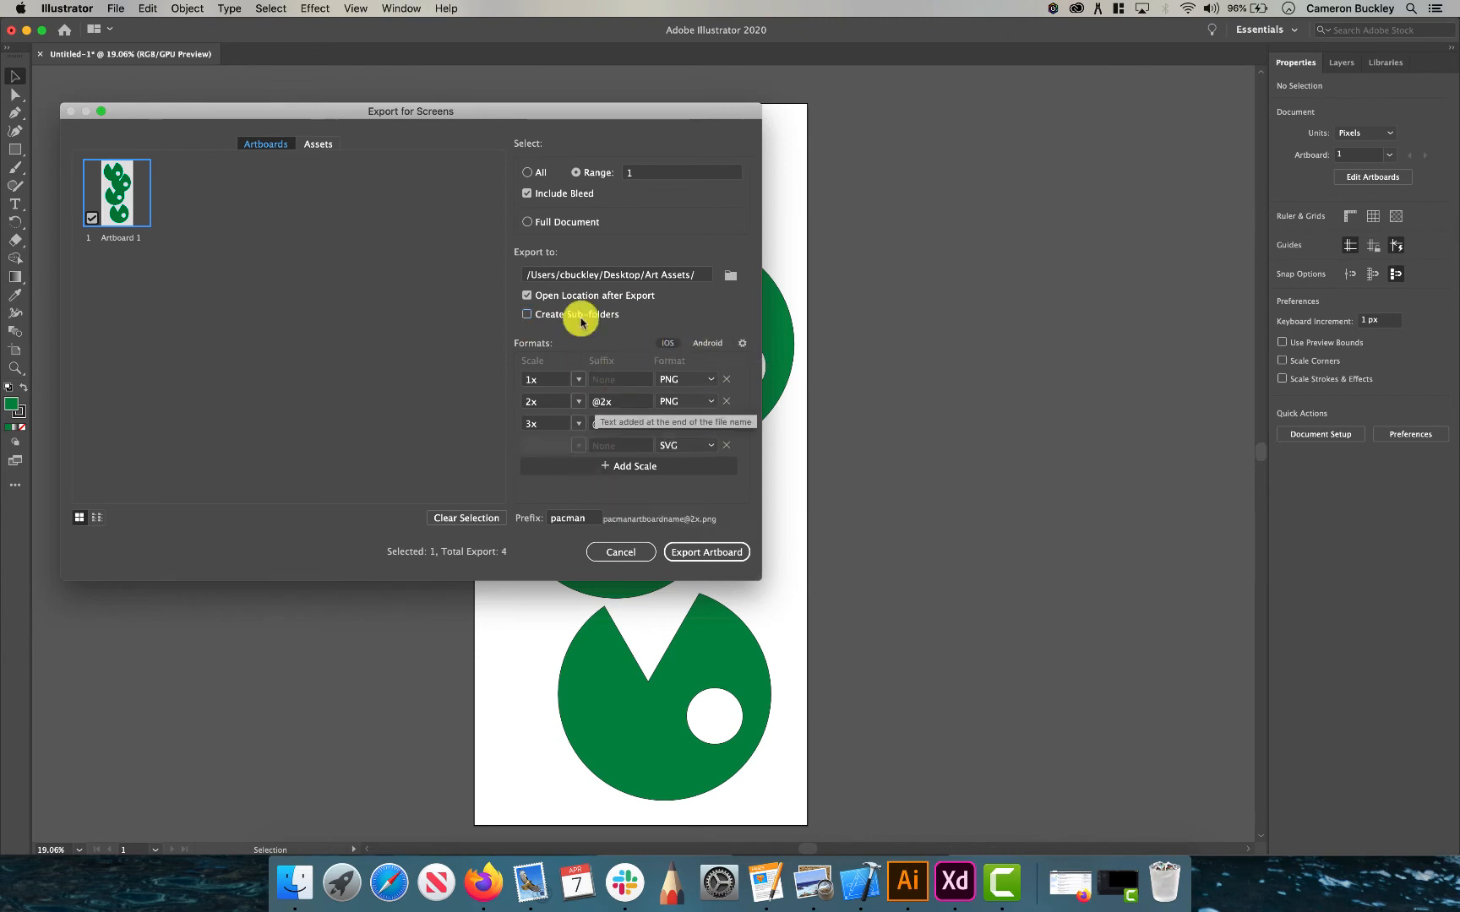
pyautogui.click(709, 342)
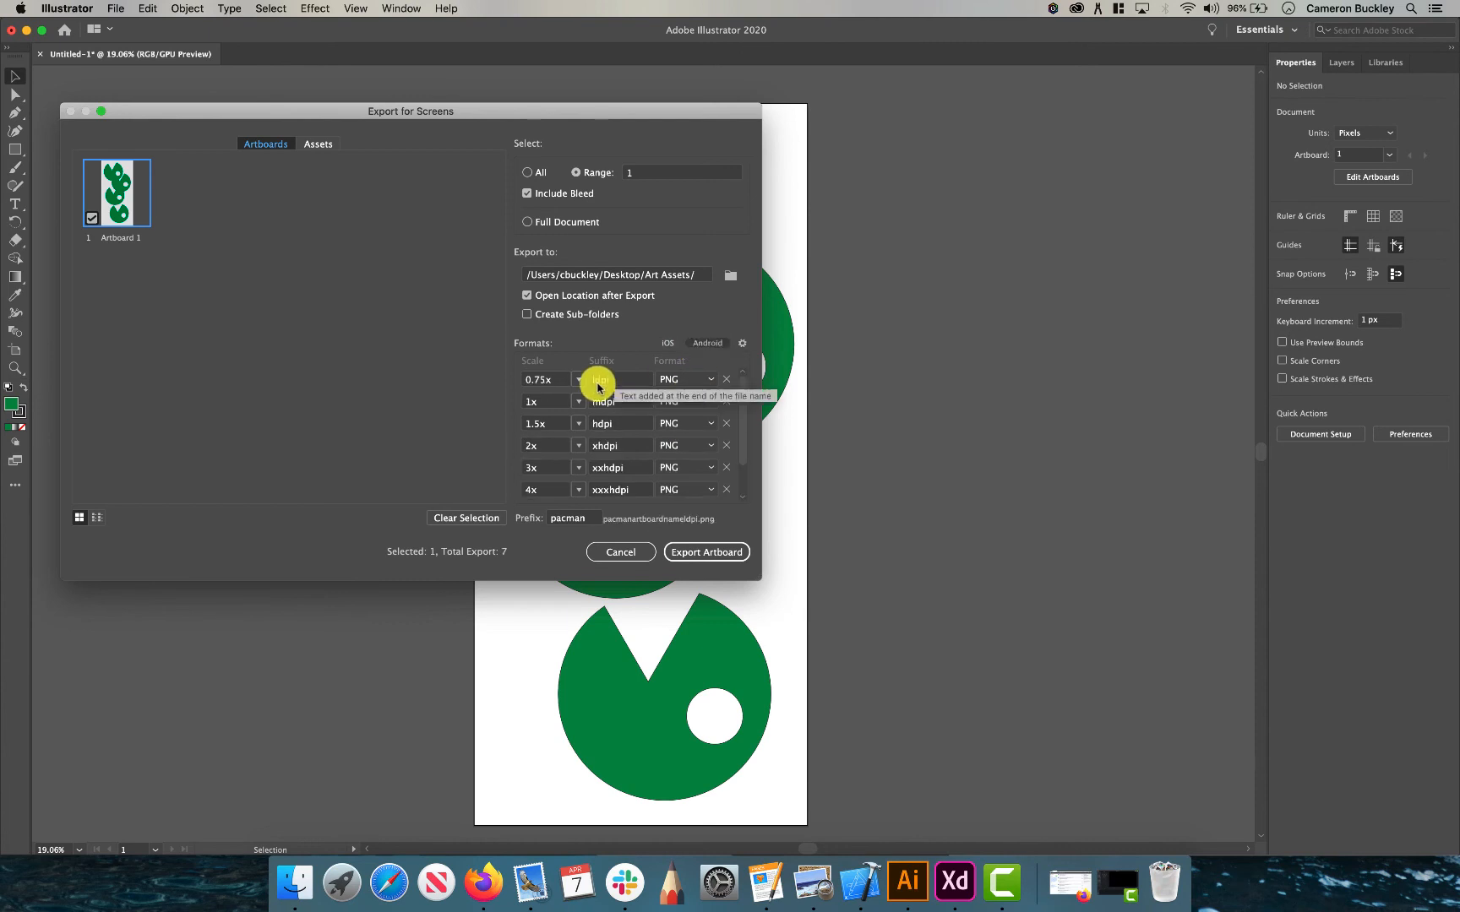
pyautogui.click(669, 343)
pyautogui.click(574, 518)
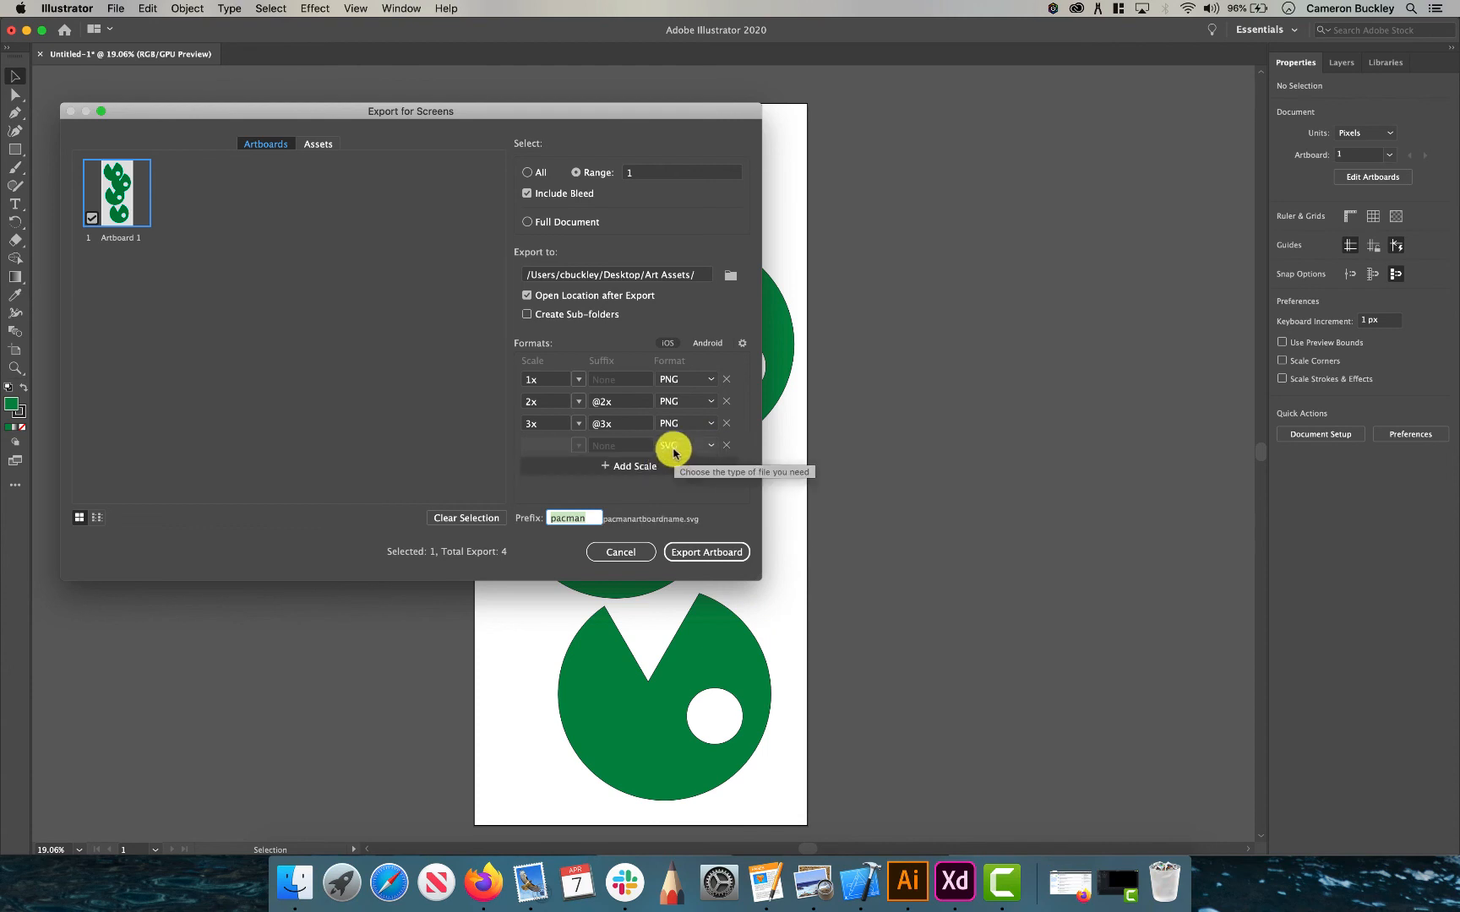
pyautogui.click(725, 445)
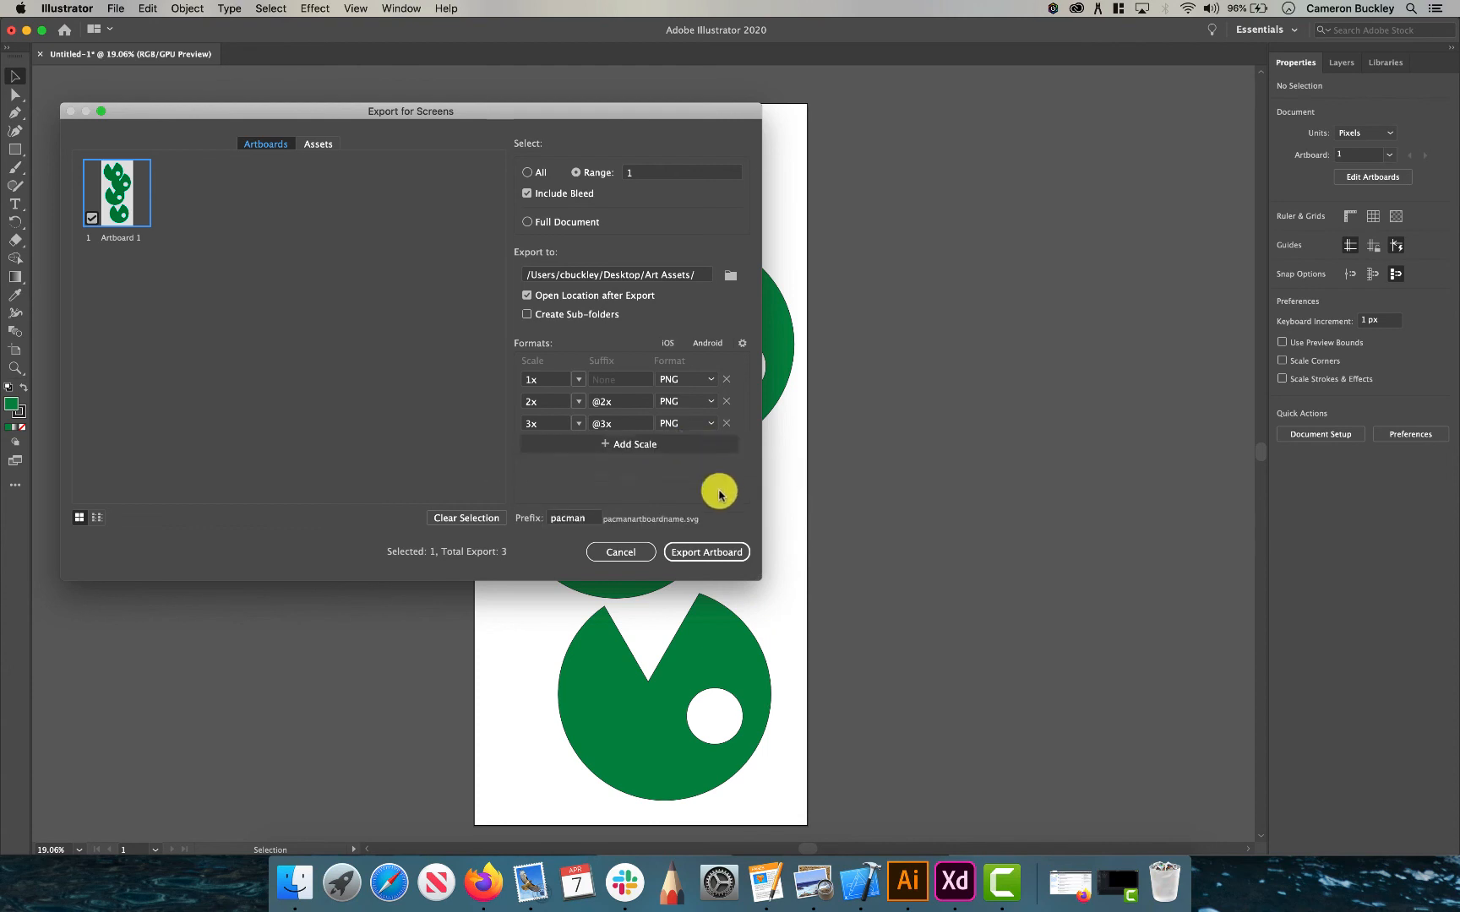
# Step: Export the artboard as PNG files at 1x, 2x and 3x scale with the prefix pacman
pyautogui.click(578, 402)
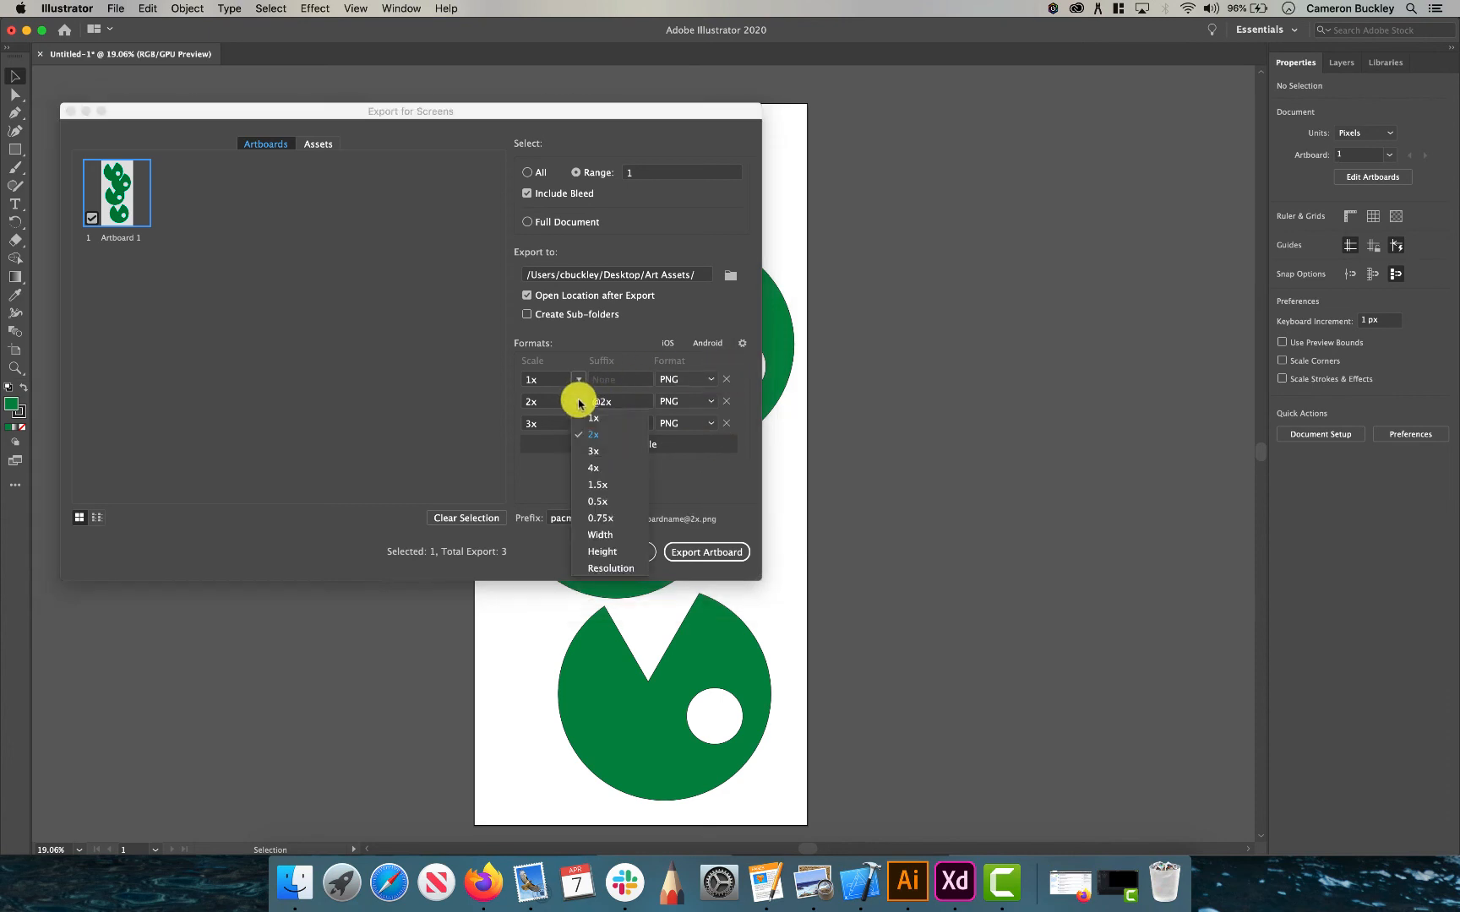
pyautogui.click(575, 398)
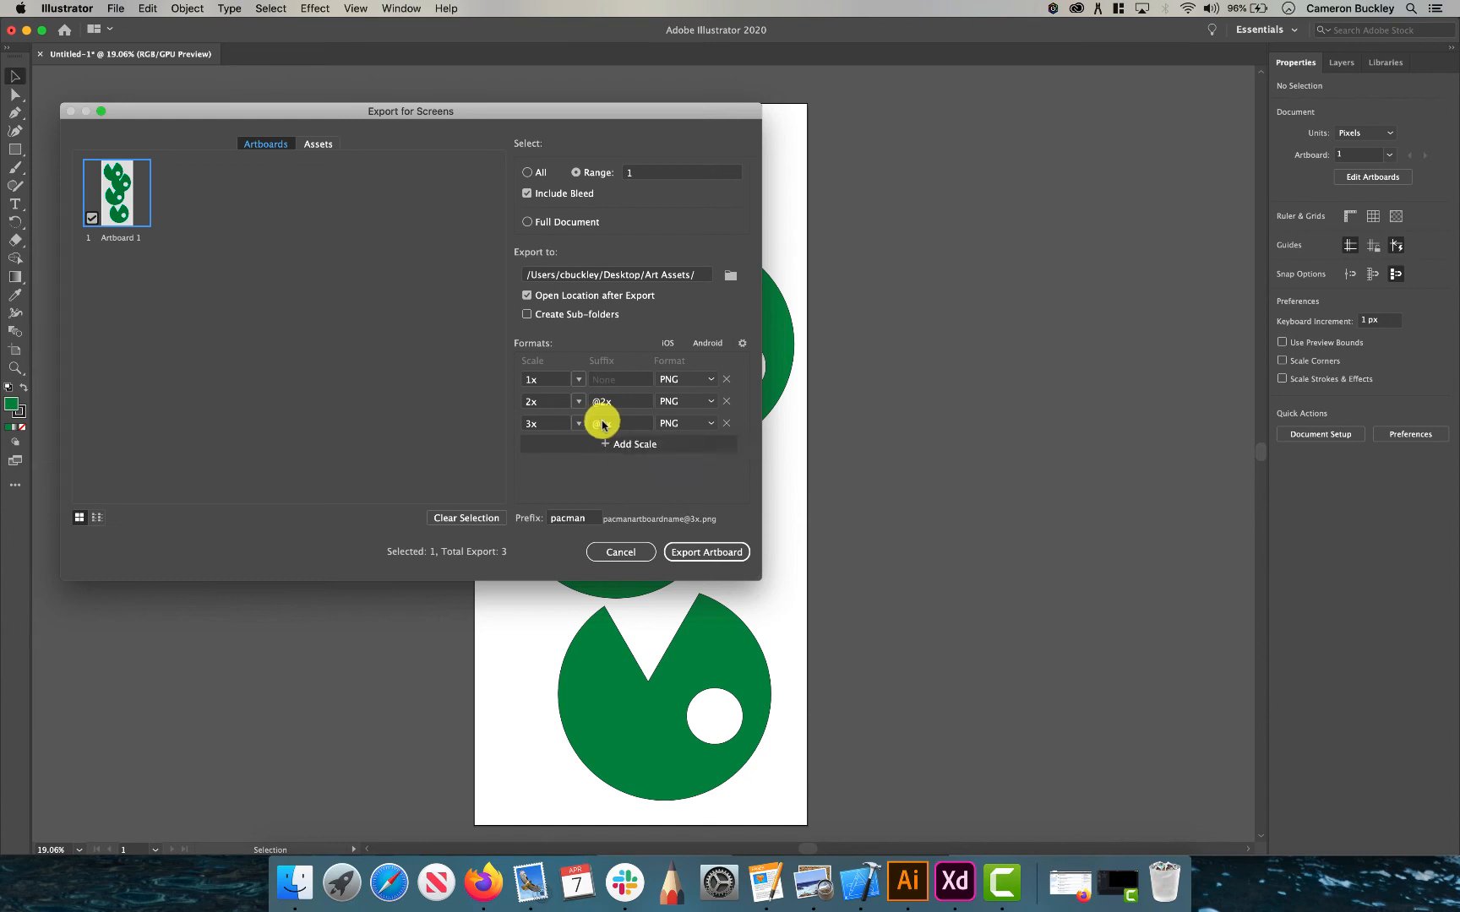
pyautogui.click(708, 560)
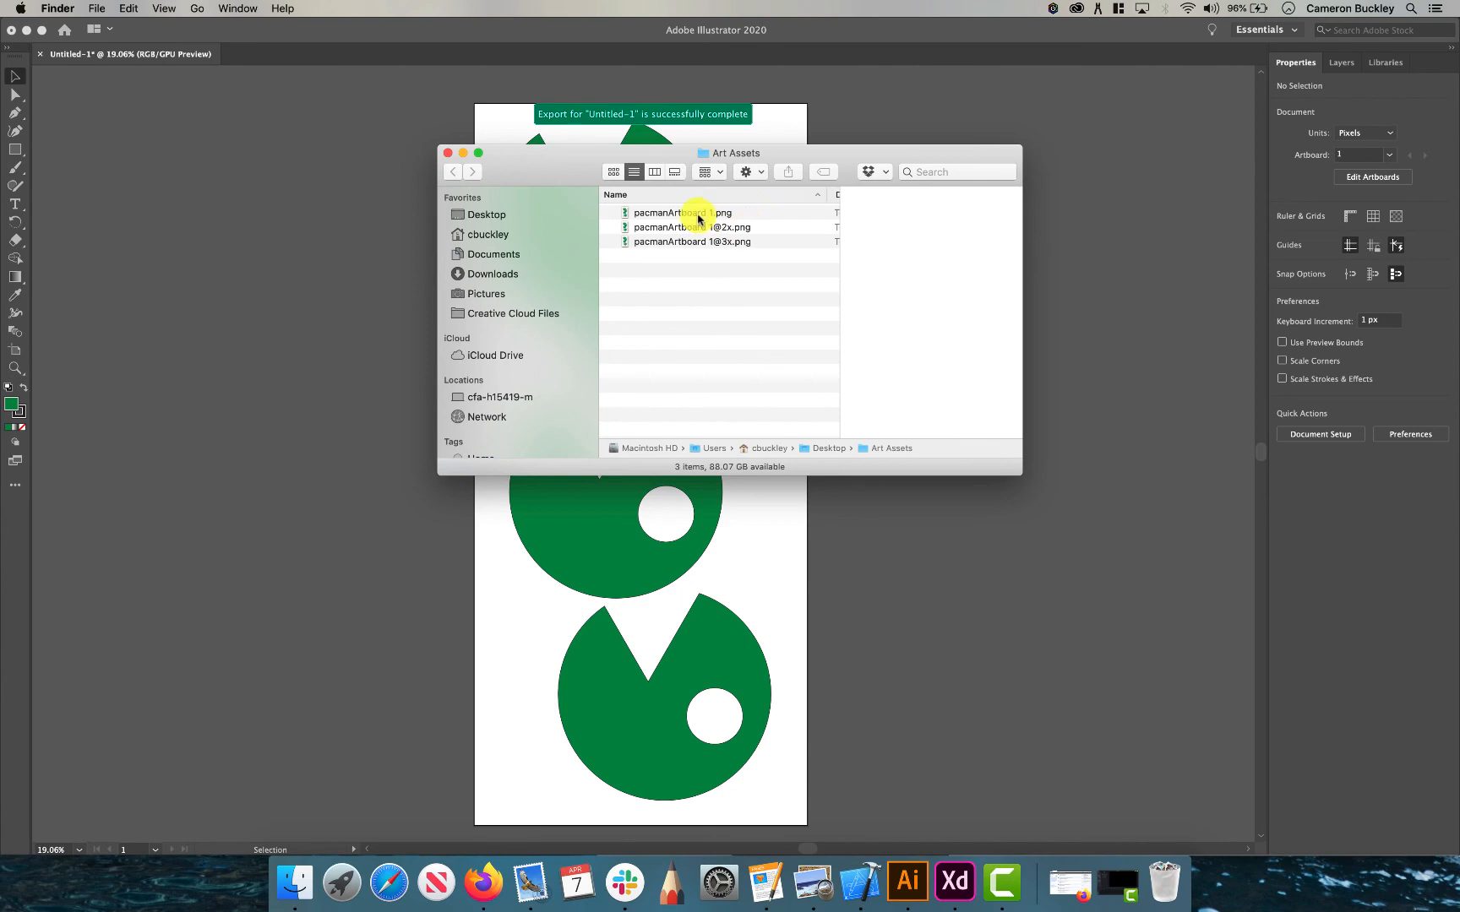
# Step: Preview the exported artboard PNG files at their different scales in the Art Assets folder in Finder
pyautogui.click(698, 215)
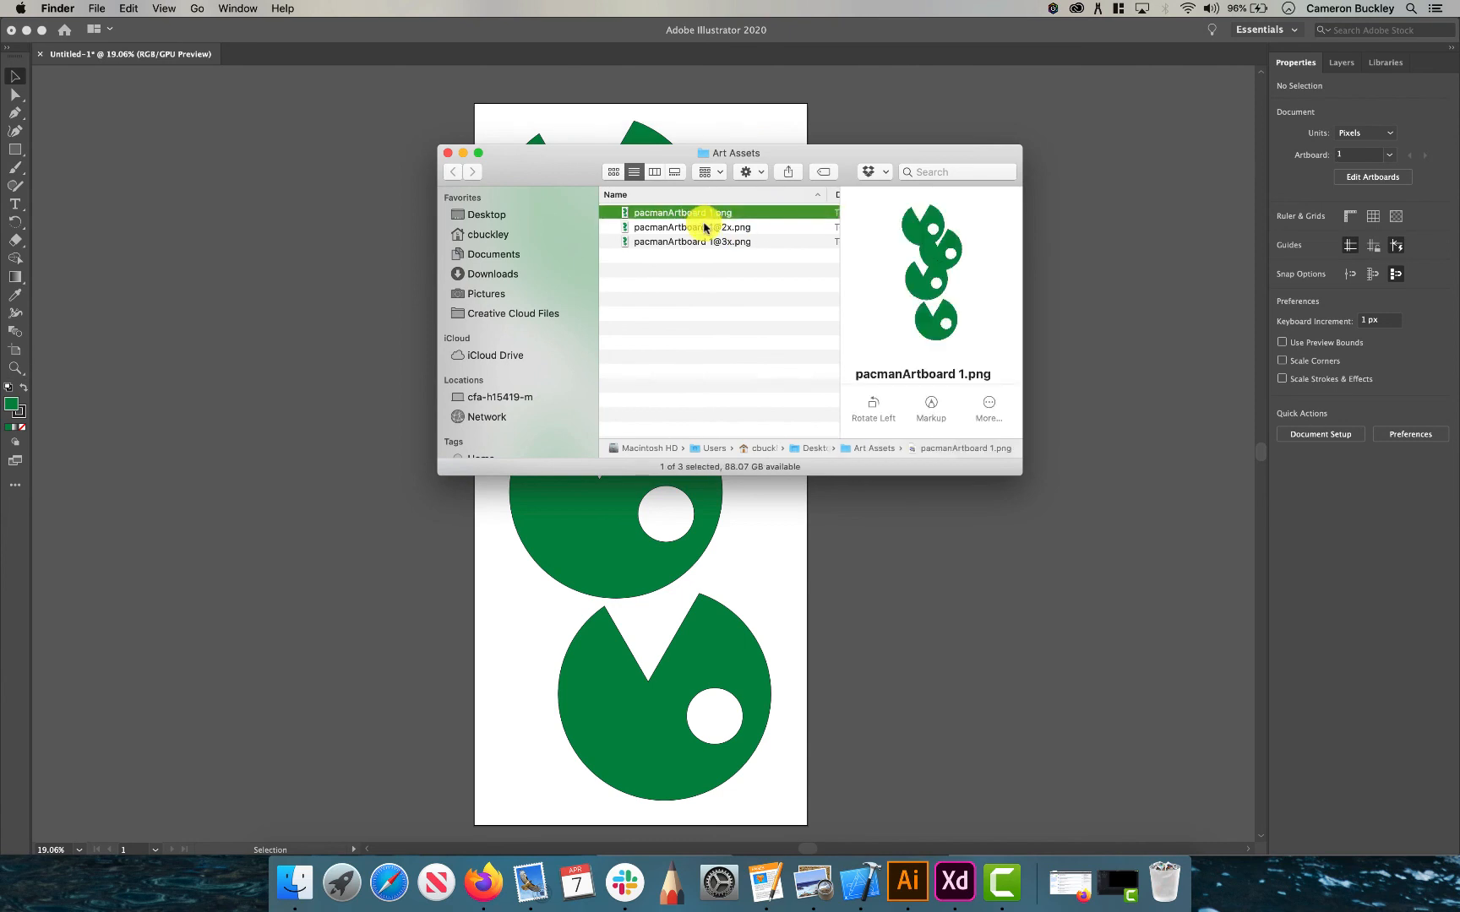
pyautogui.click(704, 227)
pyautogui.press('Down')
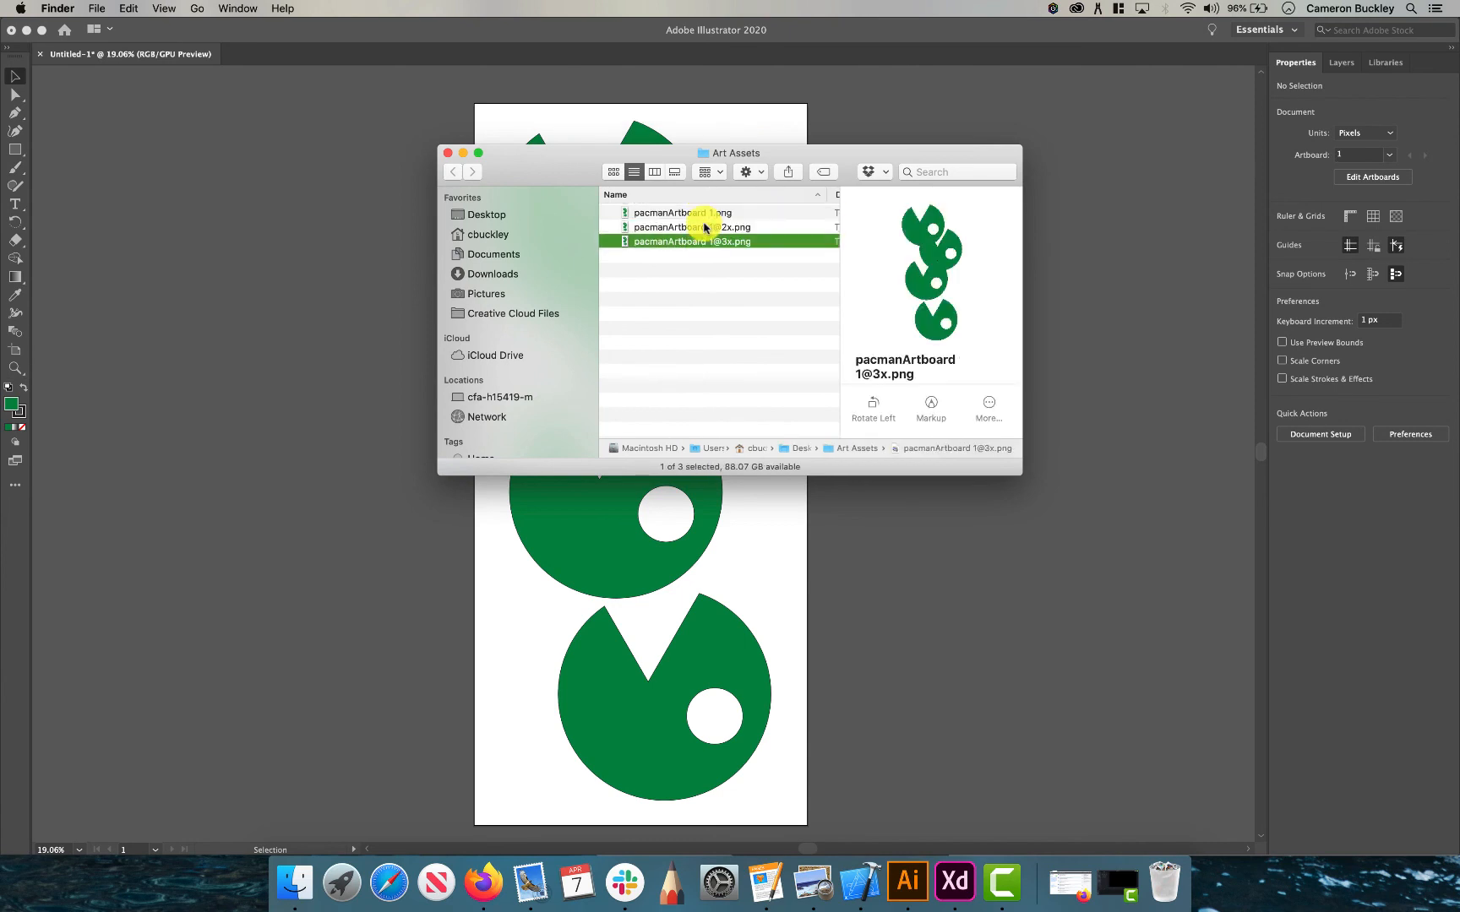
pyautogui.moveTo(749, 304); pyautogui.dragTo(684, 166)
pyautogui.click(723, 304)
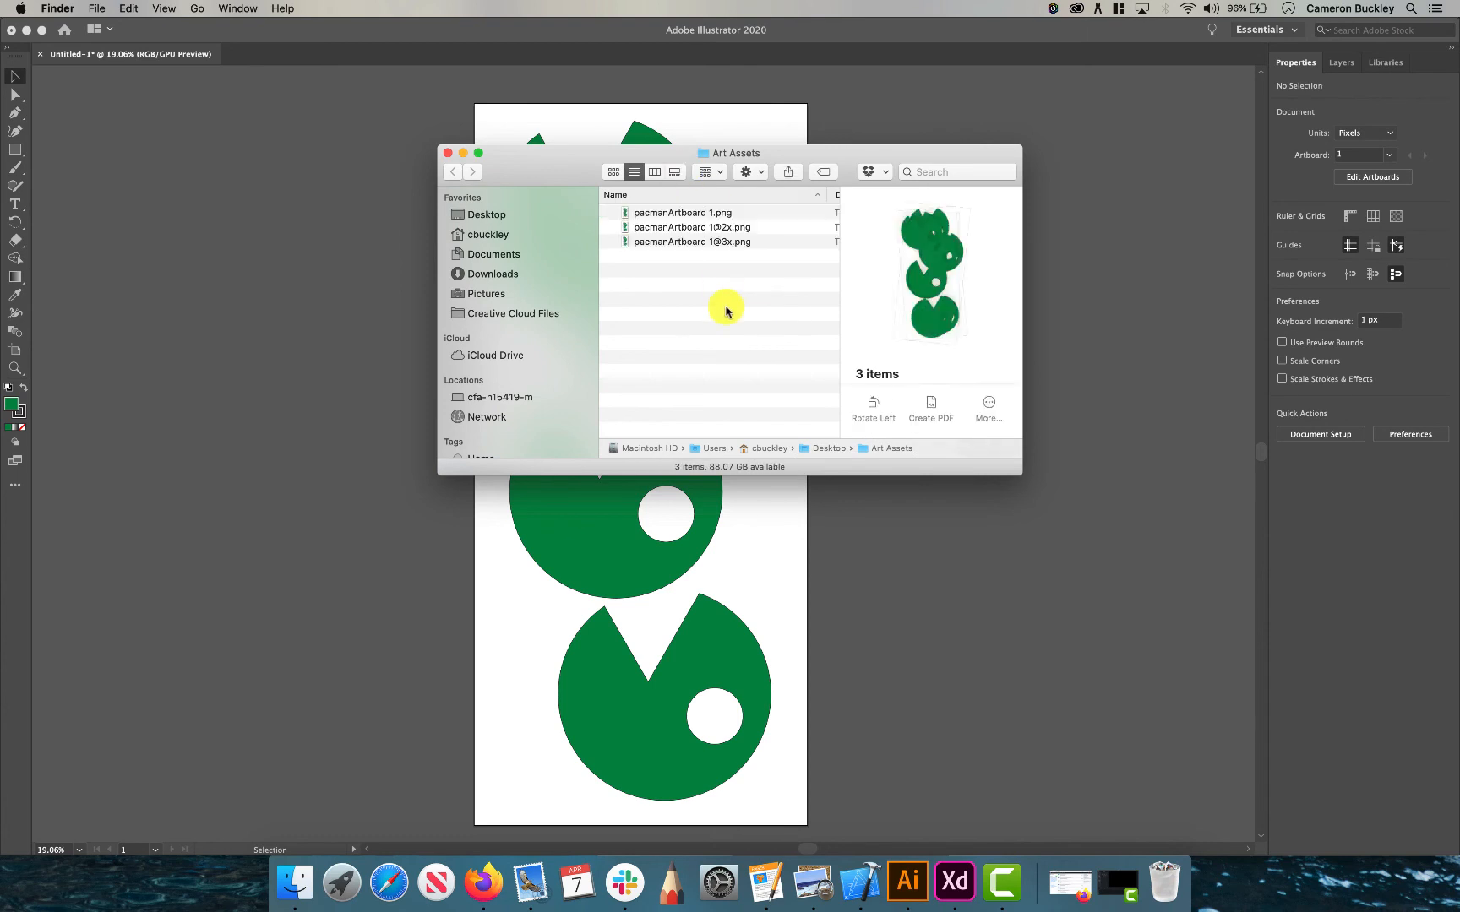
pyautogui.click(693, 227)
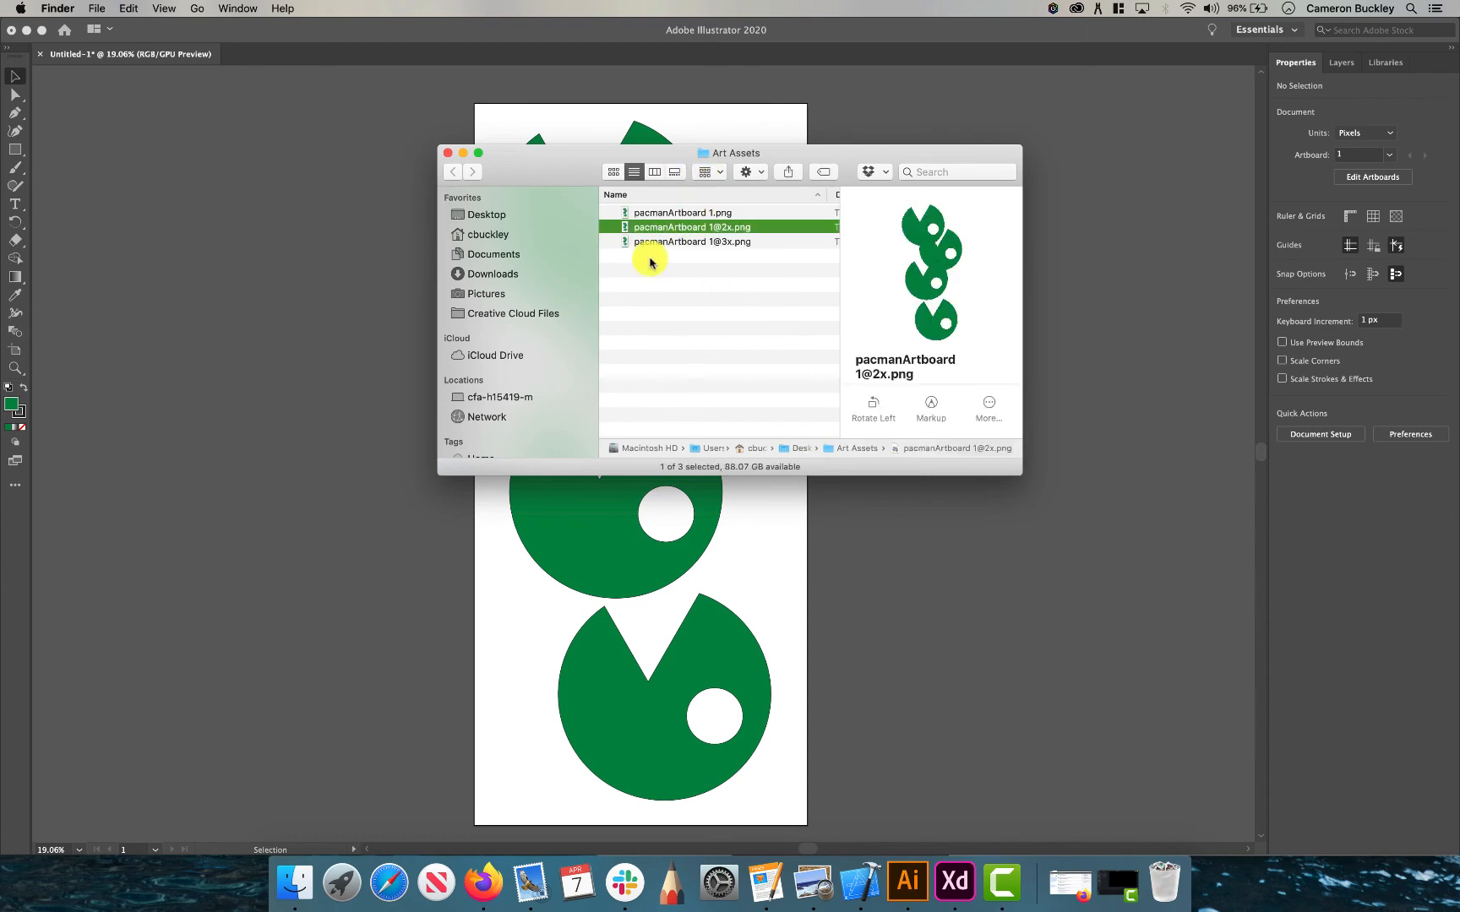
# Step: Switch back to Illustrator, select the third pacman shape, and open Asset Export docked below Properties with more height
pyautogui.click(286, 453)
pyautogui.click(642, 564)
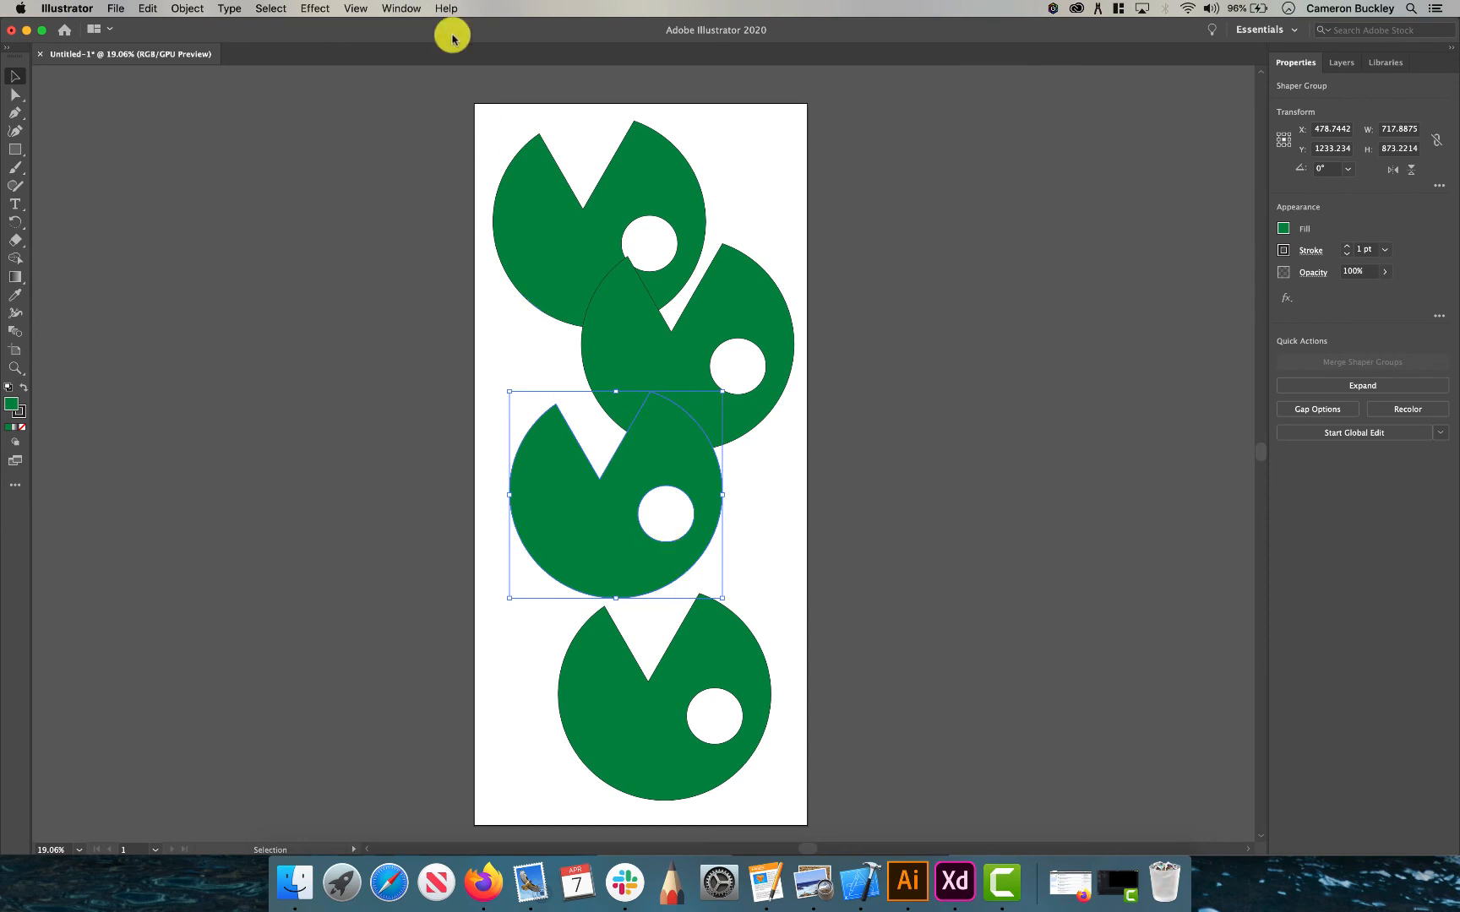
pyautogui.click(401, 8)
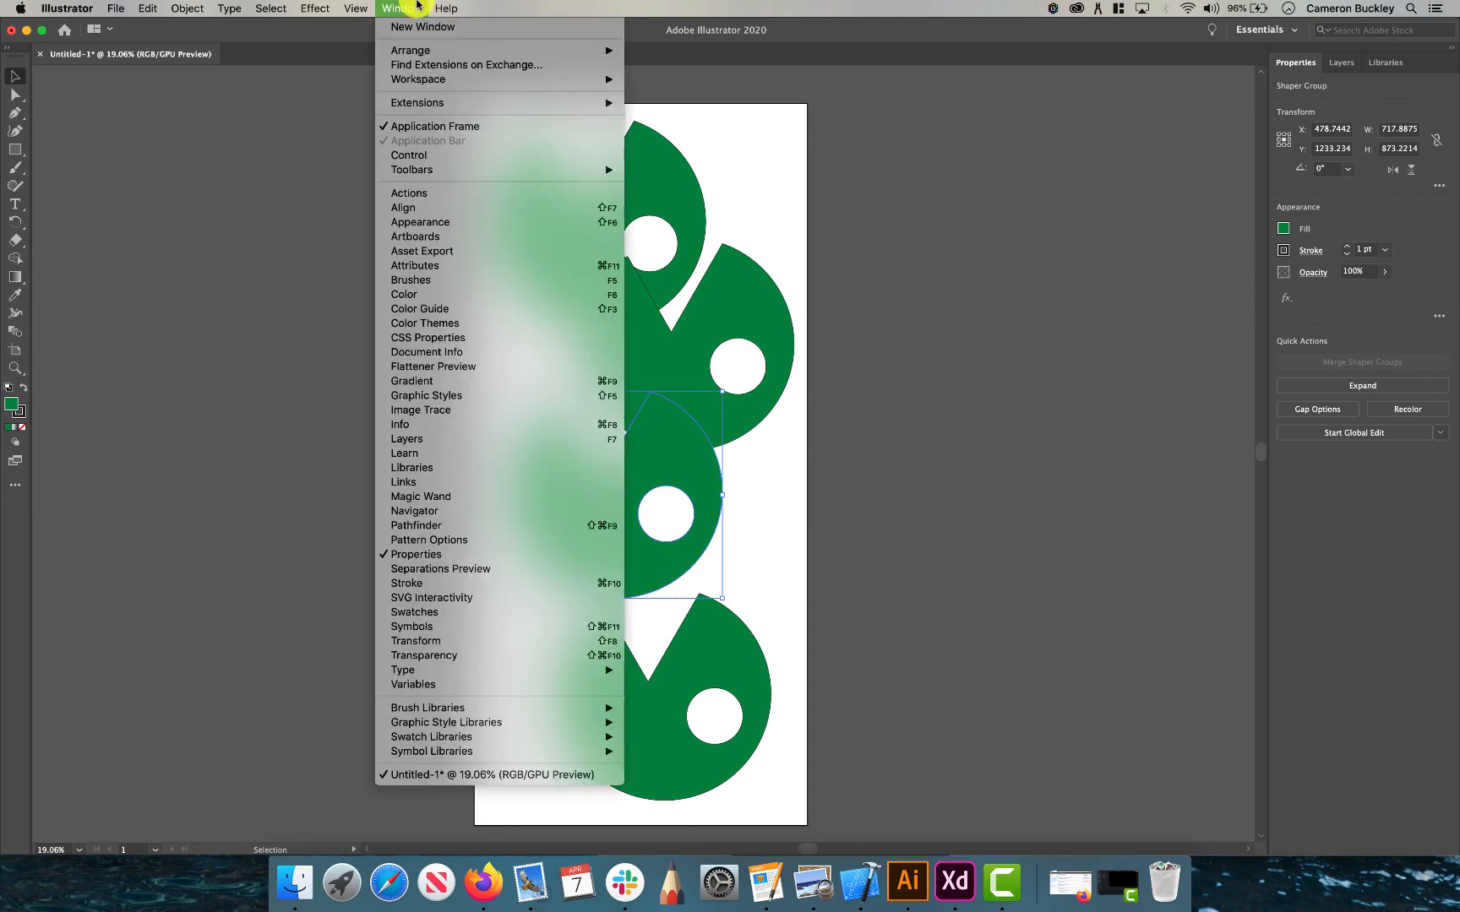
pyautogui.click(456, 251)
pyautogui.moveTo(193, 246); pyautogui.dragTo(1333, 841)
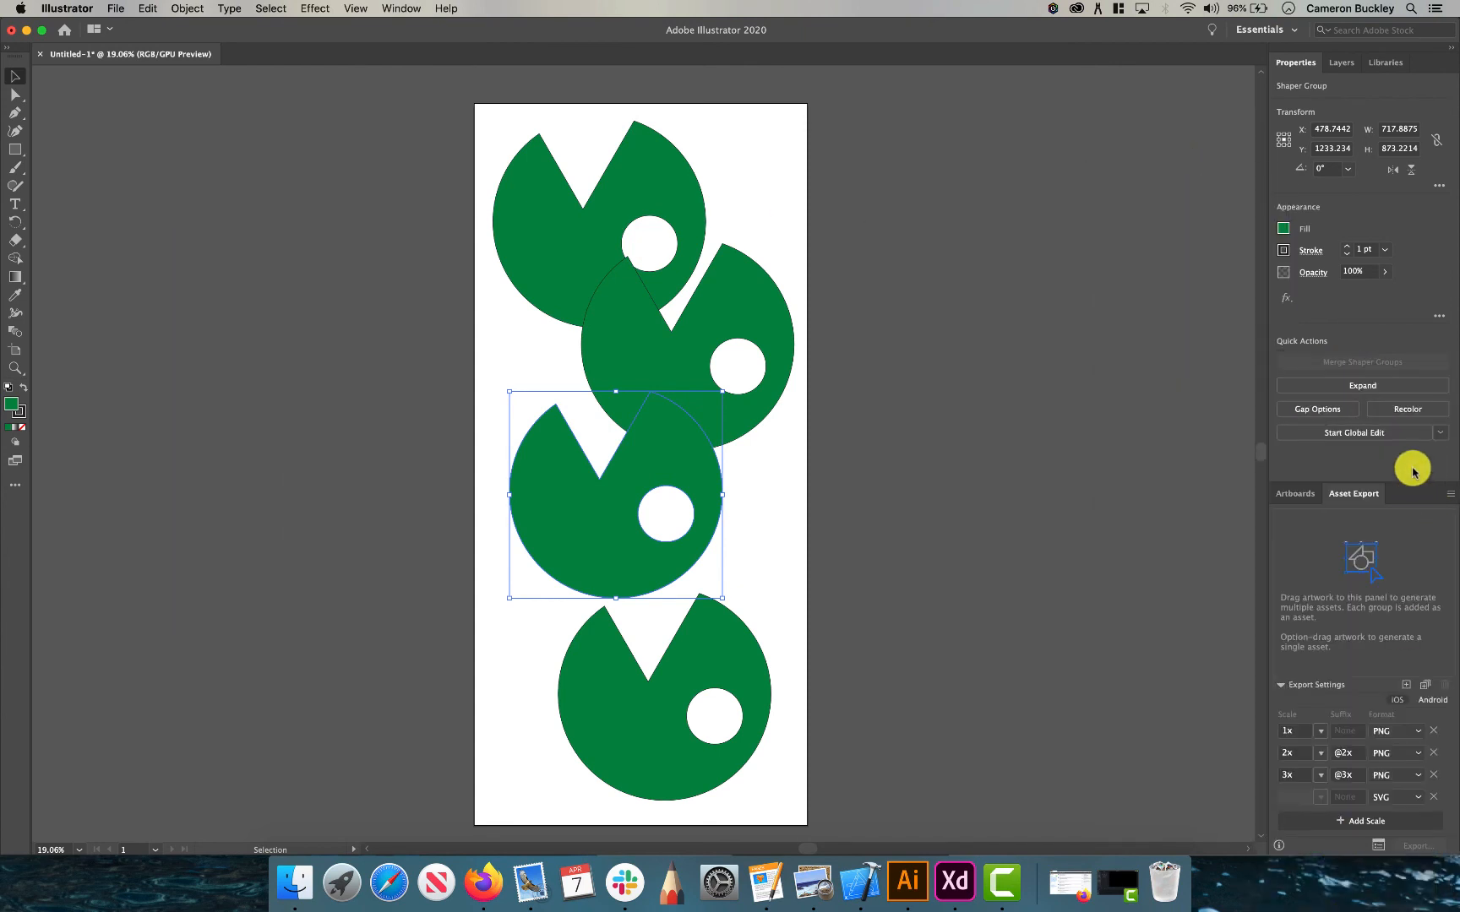
pyautogui.moveTo(1409, 480); pyautogui.dragTo(1407, 415)
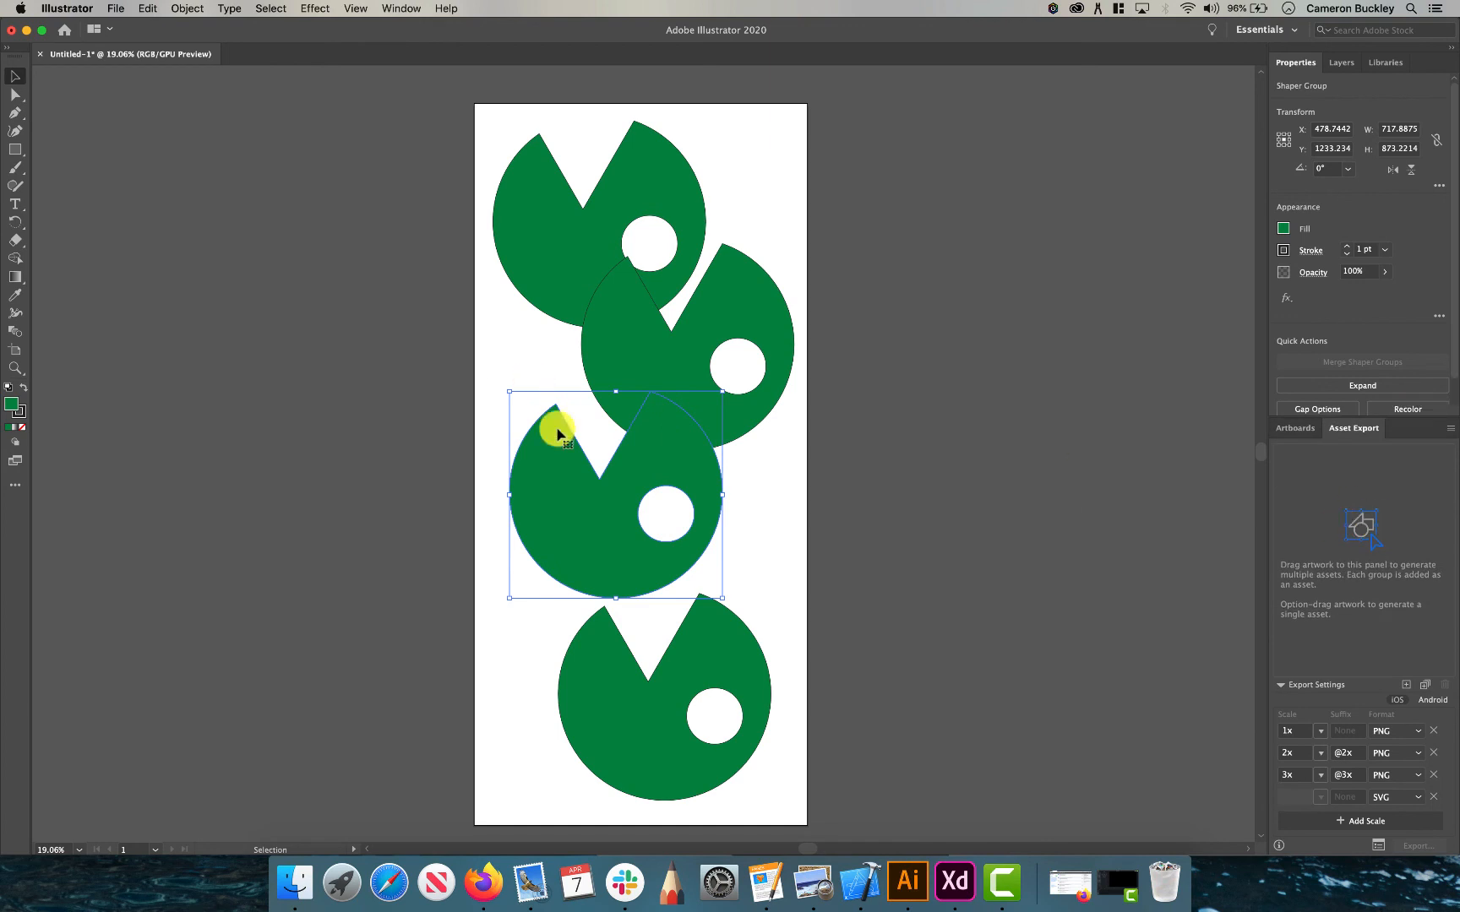
# Step: Add the third pacman shape and the grouped upper pair as two separate export assets
pyautogui.moveTo(665, 462); pyautogui.dragTo(1394, 545)
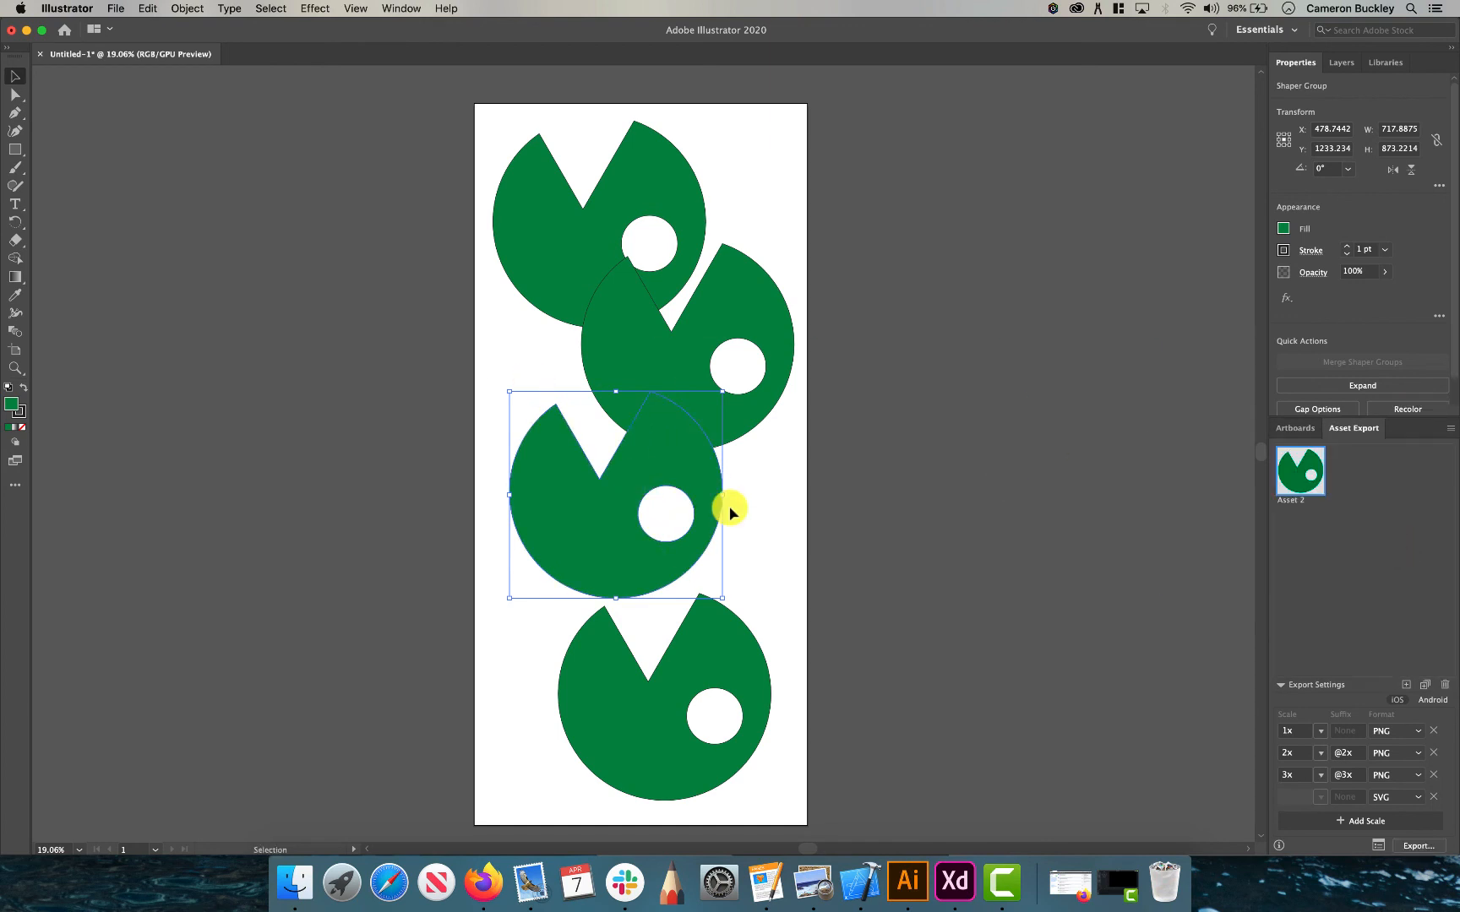
pyautogui.click(571, 306)
pyautogui.click(674, 210)
pyautogui.moveTo(659, 209); pyautogui.dragTo(1400, 551)
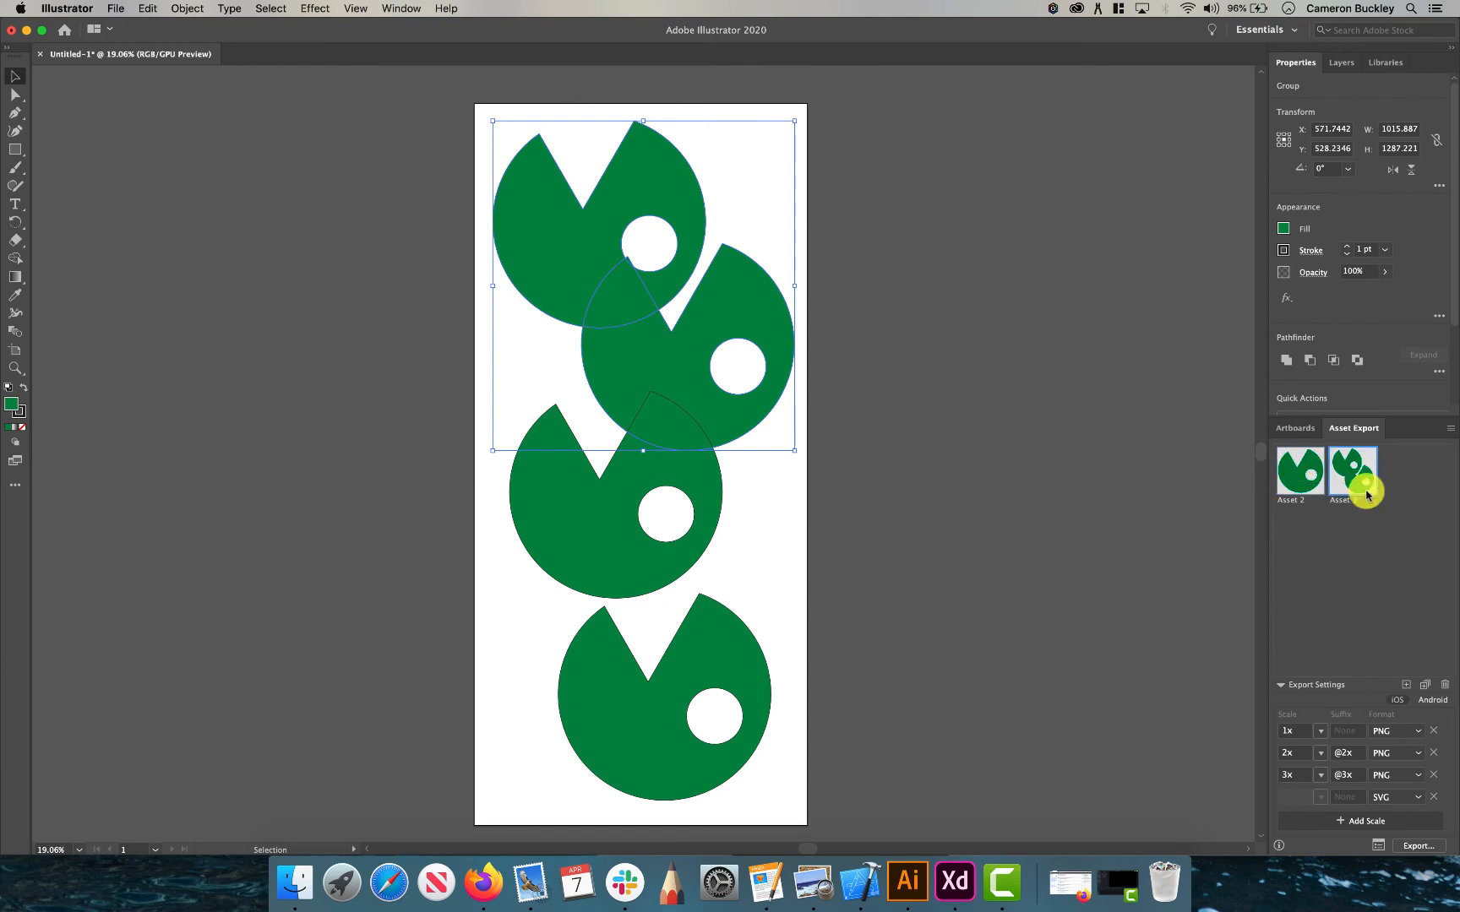
# Step: Export only the single-pacman asset to the Art Assets folder without the SVG format, and view the folder in Finder
pyautogui.click(1305, 471)
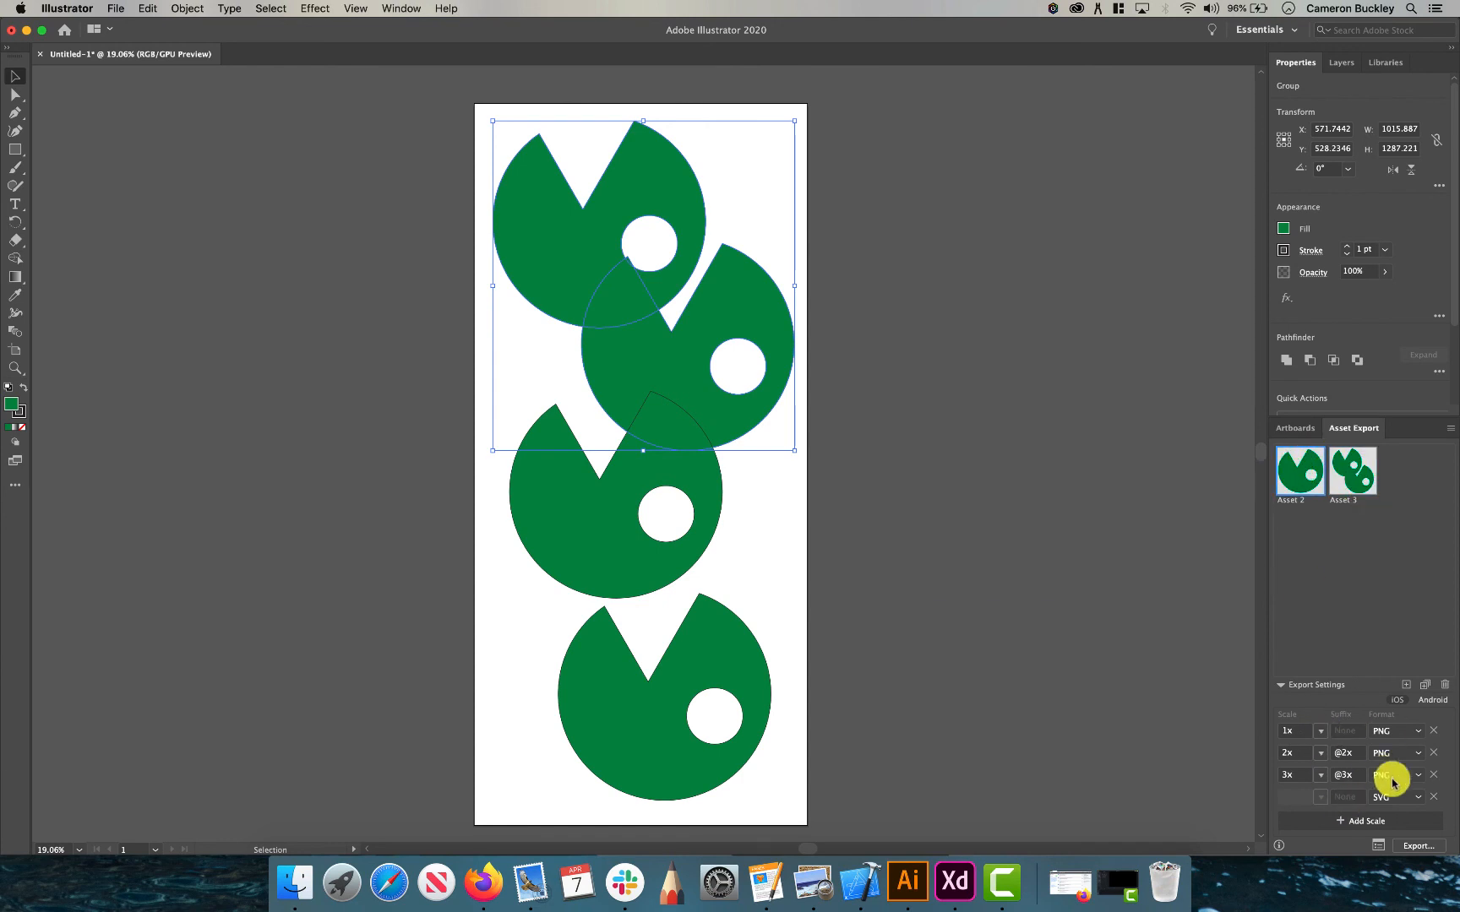
pyautogui.click(1433, 798)
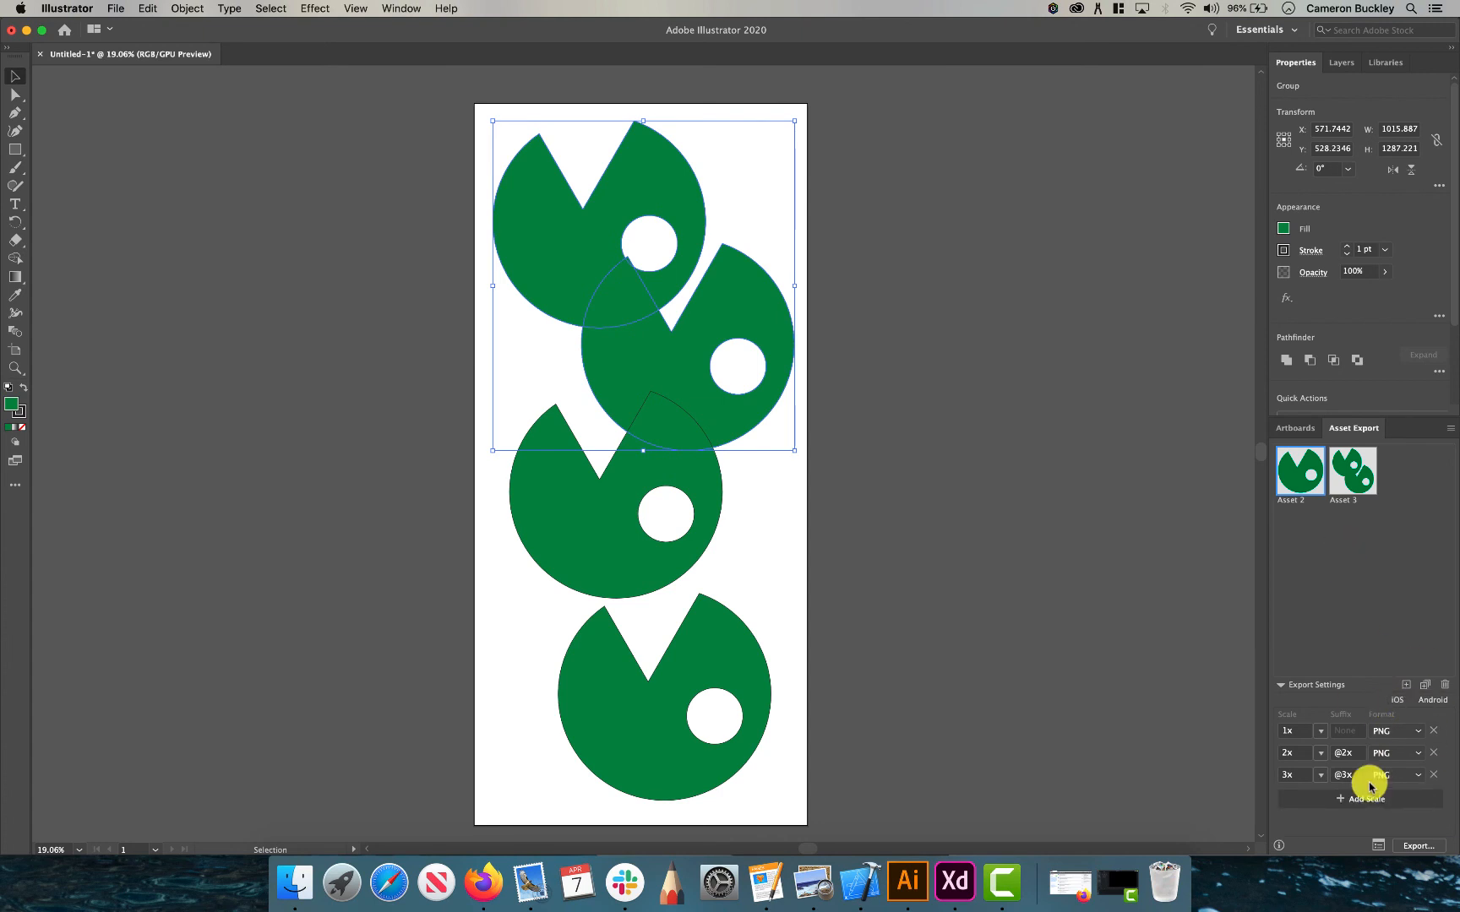
pyautogui.click(1407, 845)
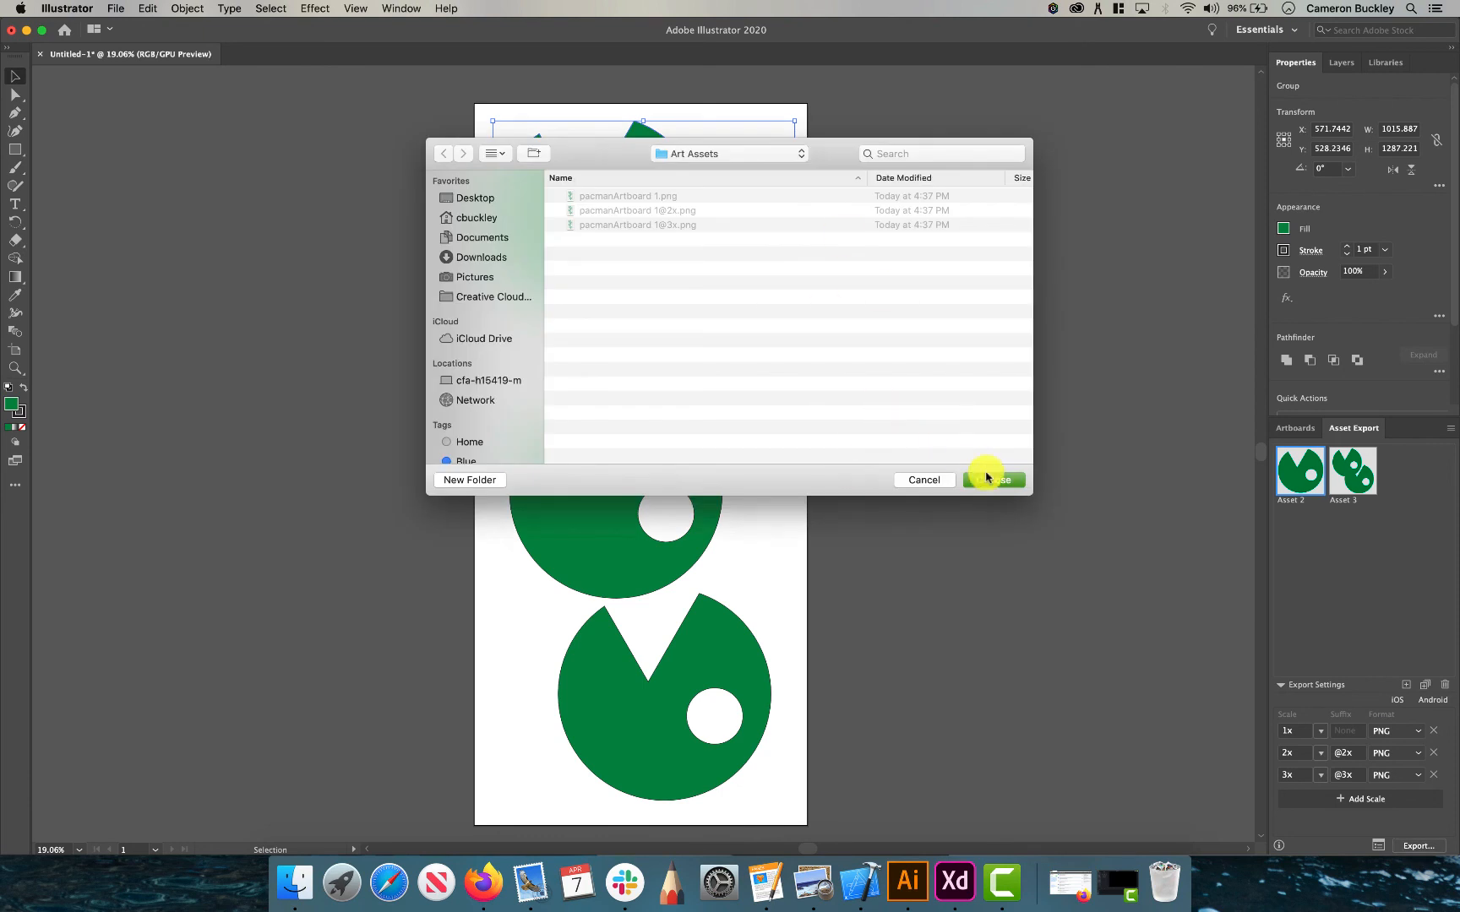
pyautogui.click(971, 476)
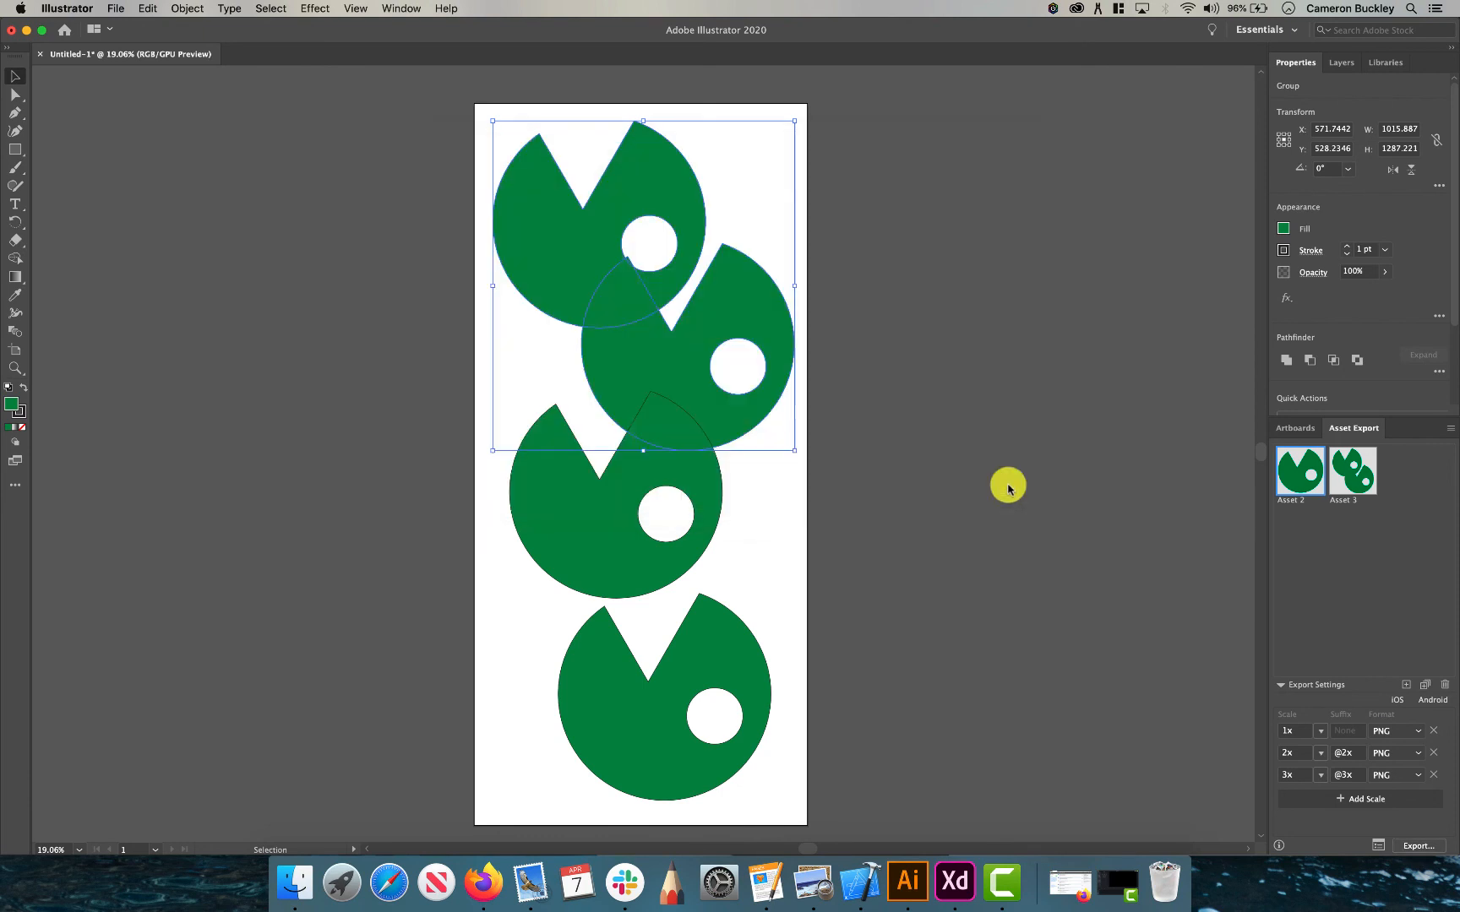
pyautogui.click(295, 883)
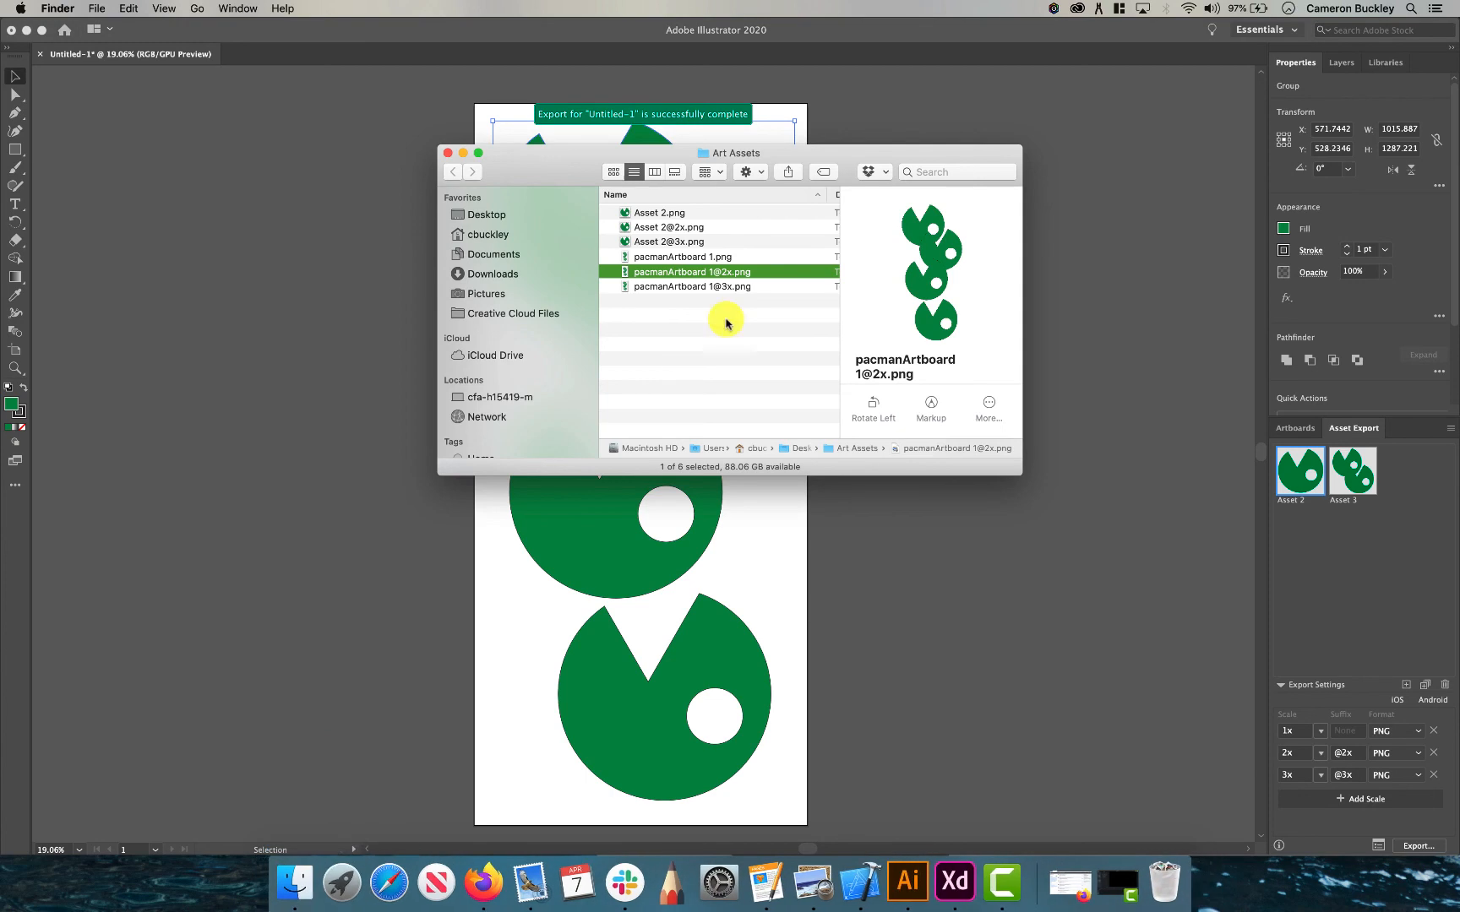
# Step: Preview the Asset 2 PNG files at their three scales in the Art Assets folder
pyautogui.click(684, 213)
pyautogui.click(691, 228)
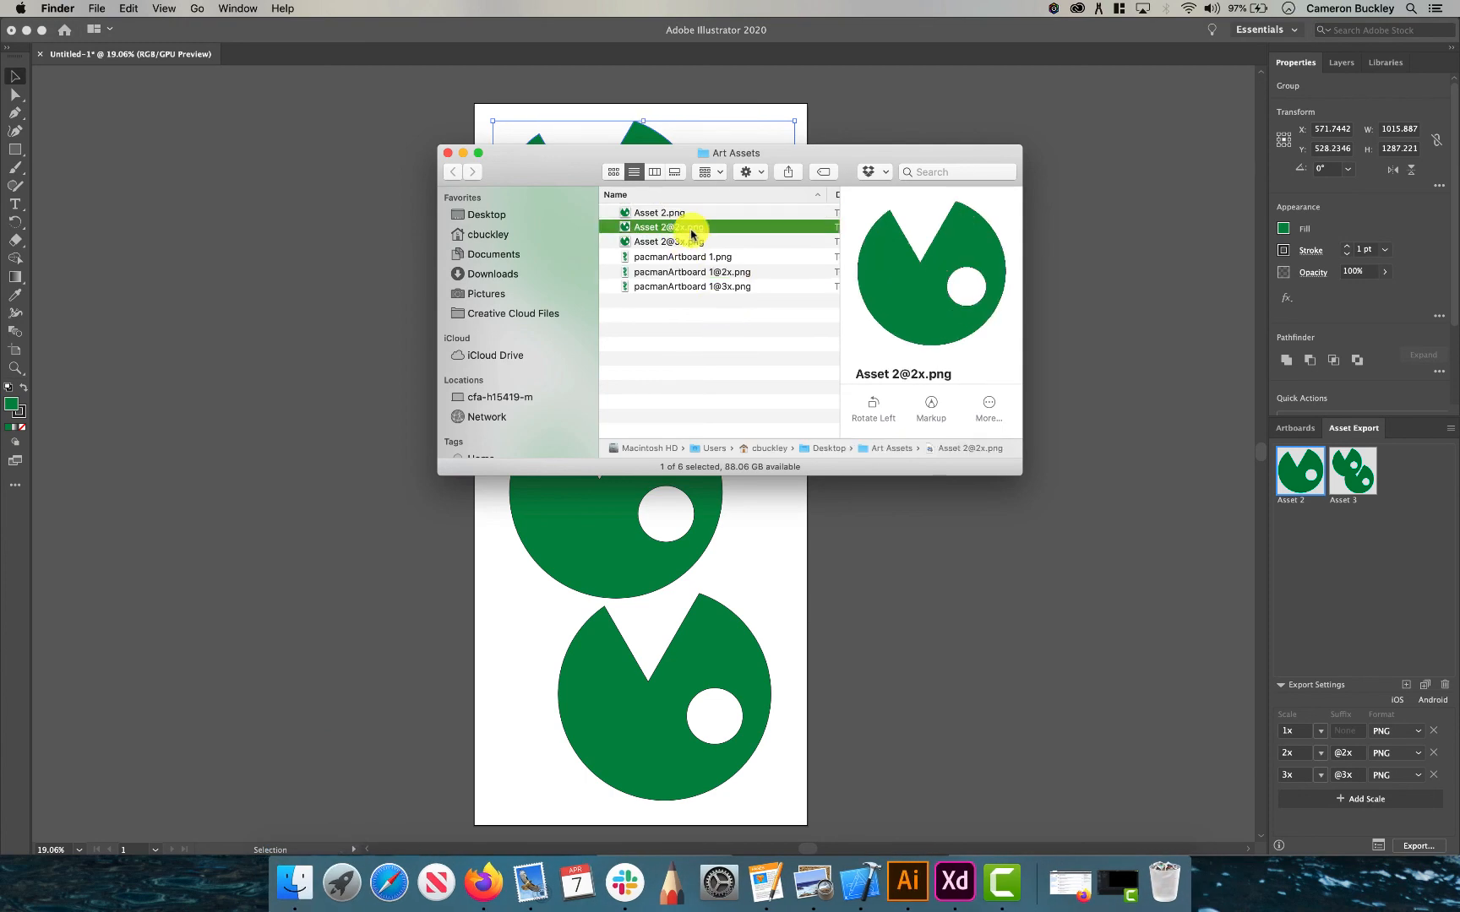
pyautogui.click(696, 240)
pyautogui.click(669, 214)
pyautogui.click(684, 228)
pyautogui.click(684, 242)
# Step: Switch back to Illustrator, export only the paired-pacman asset to the Art Assets folder, and view the folder in Finder
pyautogui.click(1343, 487)
pyautogui.click(1382, 481)
pyautogui.click(1350, 477)
pyautogui.click(1406, 847)
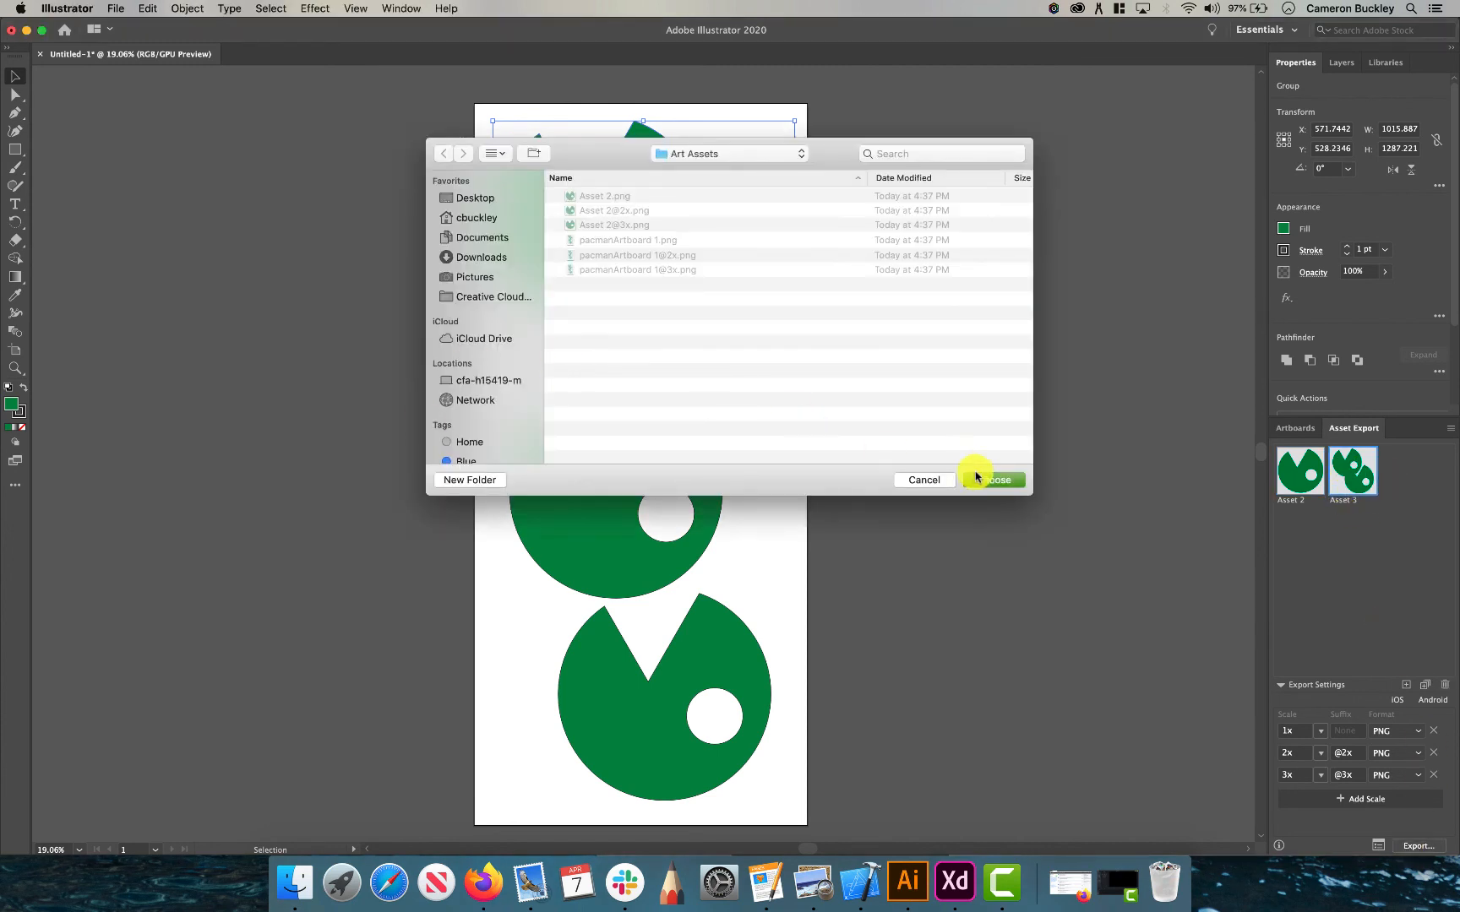
pyautogui.click(978, 479)
pyautogui.click(287, 879)
pyautogui.moveTo(710, 342)
pyautogui.mouseDown()
pyautogui.moveTo(691, 180)
pyautogui.moveTo(655, 146)
pyautogui.moveTo(723, 391)
pyautogui.moveTo(721, 358)
pyautogui.mouseUp()
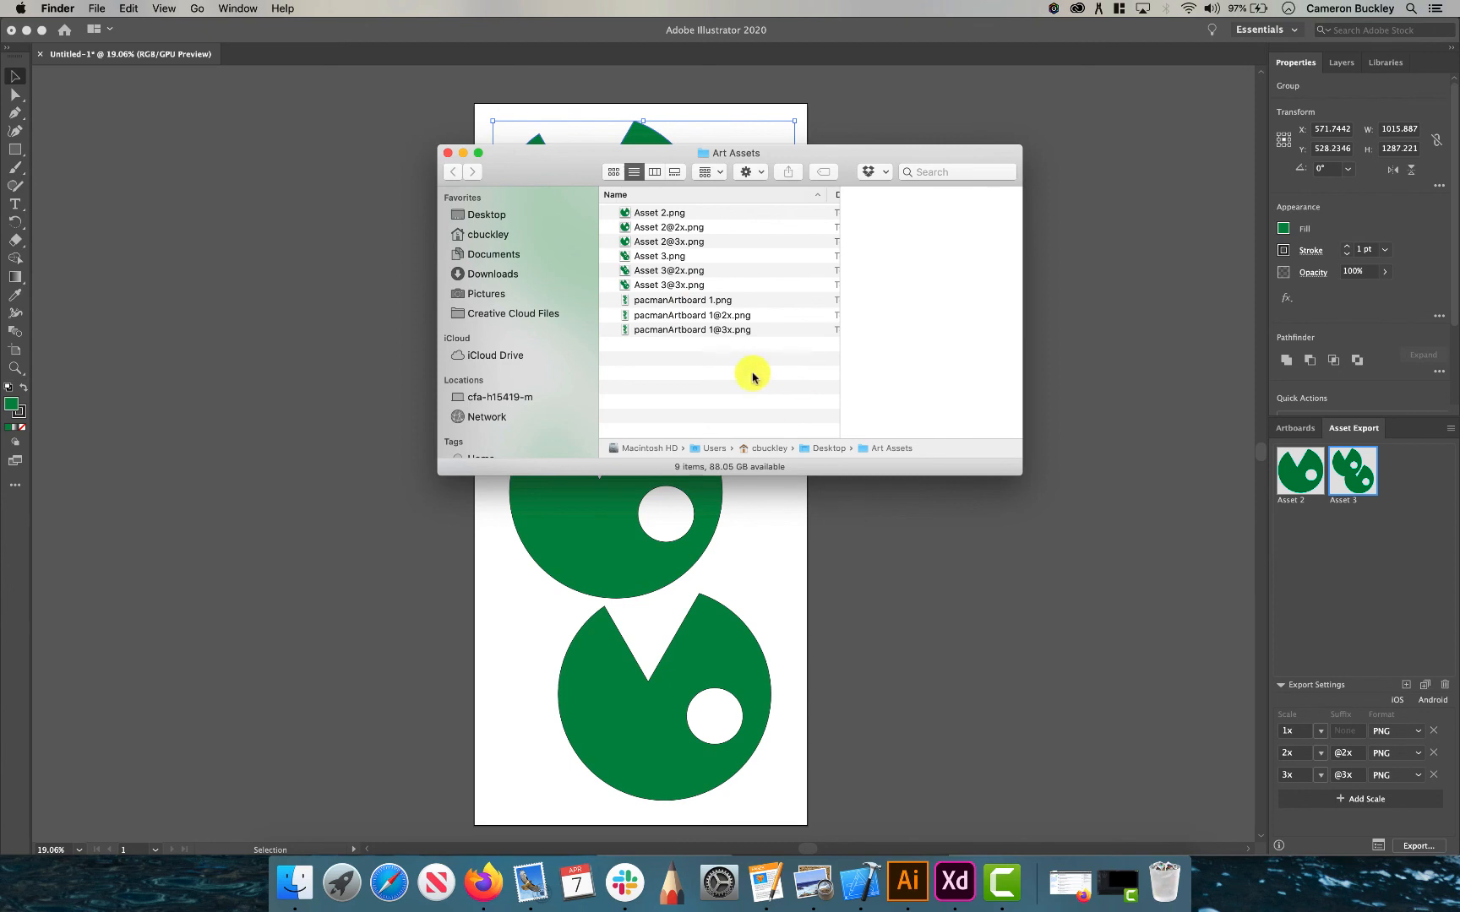
# Step: Import all PNG files from the Art Assets folder into the Assets.xcassets catalog of the demonstration project in Xcode
pyautogui.moveTo(768, 391); pyautogui.dragTo(612, 163)
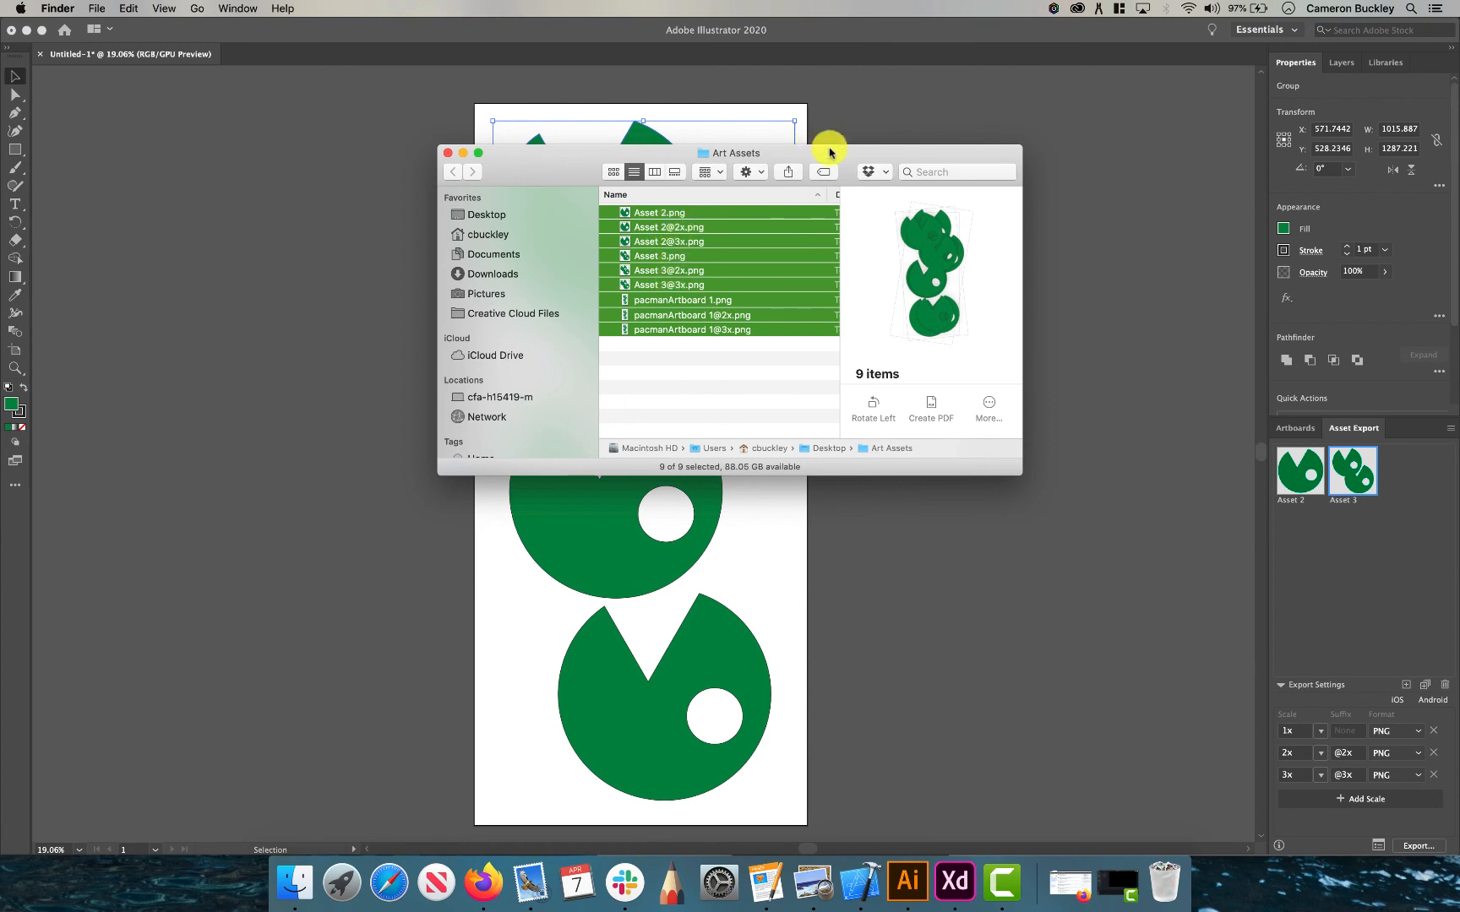
pyautogui.moveTo(829, 152); pyautogui.dragTo(504, 140)
pyautogui.click(866, 887)
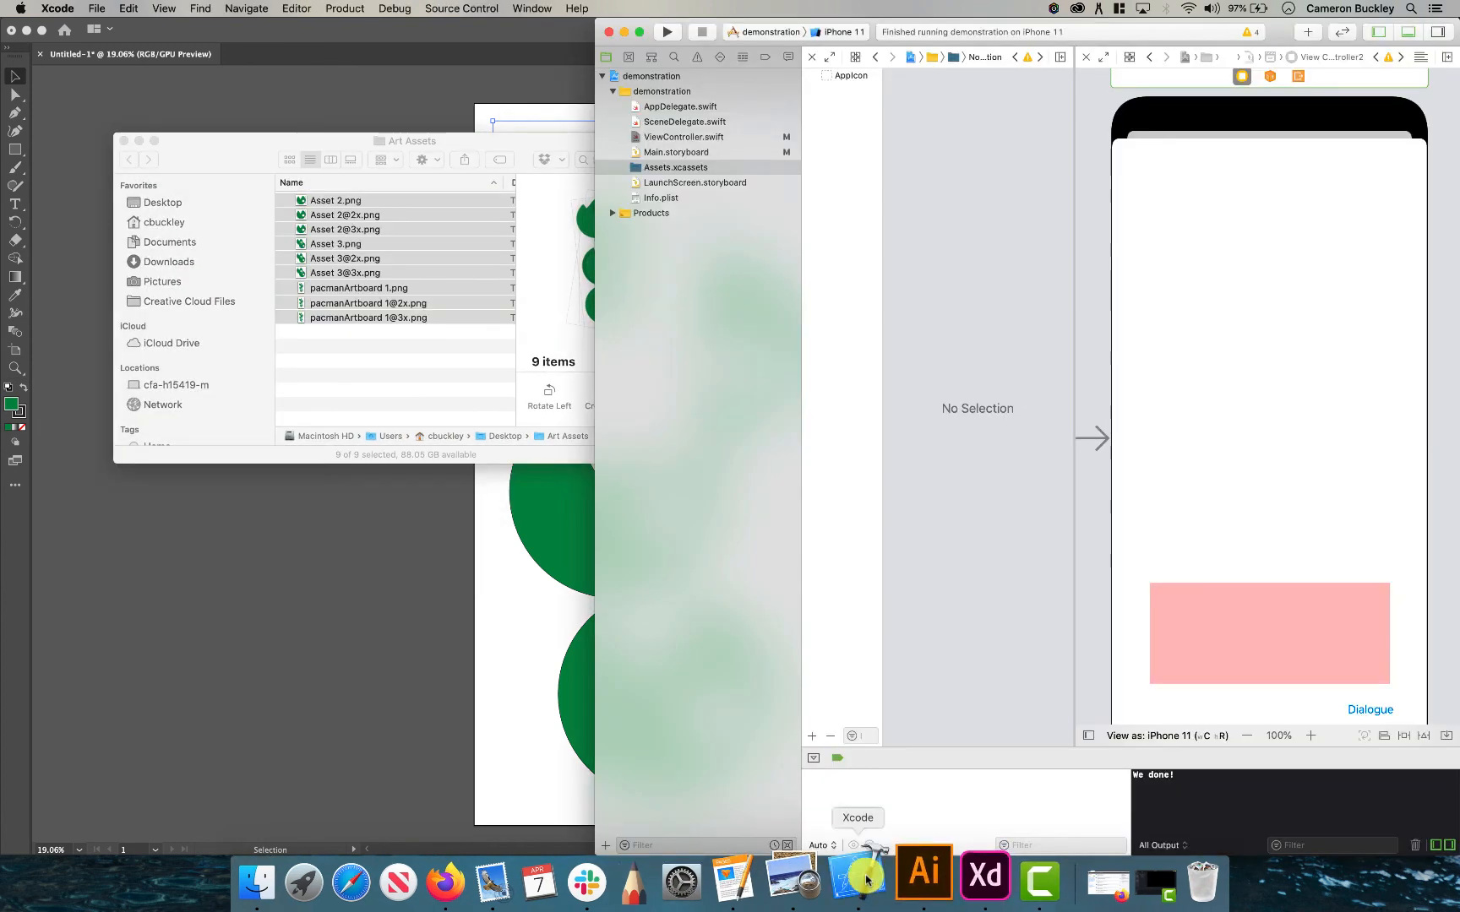
pyautogui.click(666, 165)
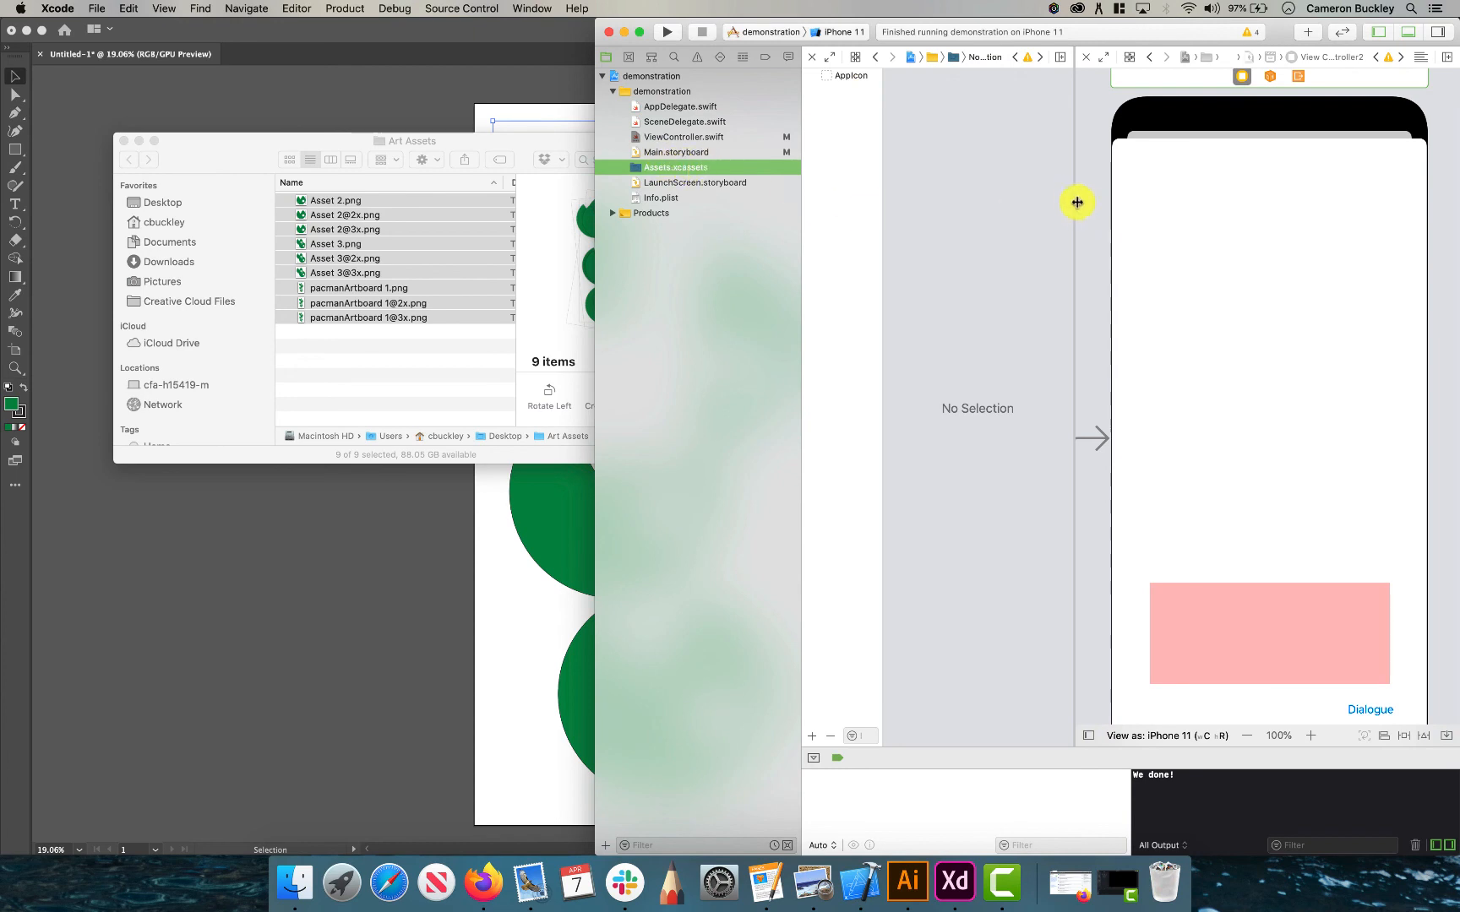
pyautogui.moveTo(1076, 200); pyautogui.dragTo(1336, 189)
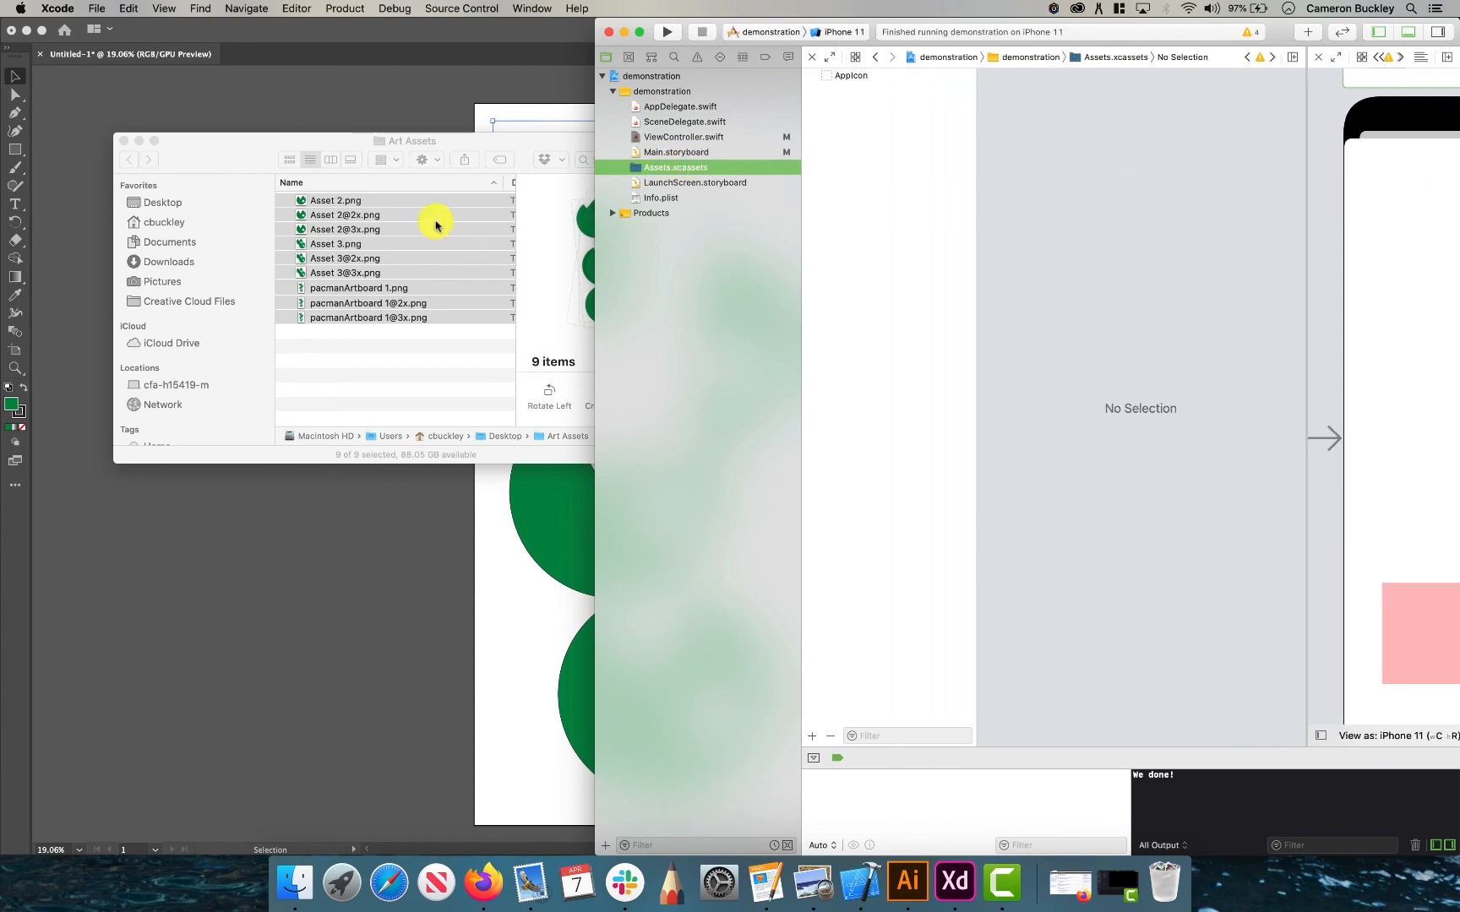
pyautogui.moveTo(349, 203); pyautogui.dragTo(893, 169)
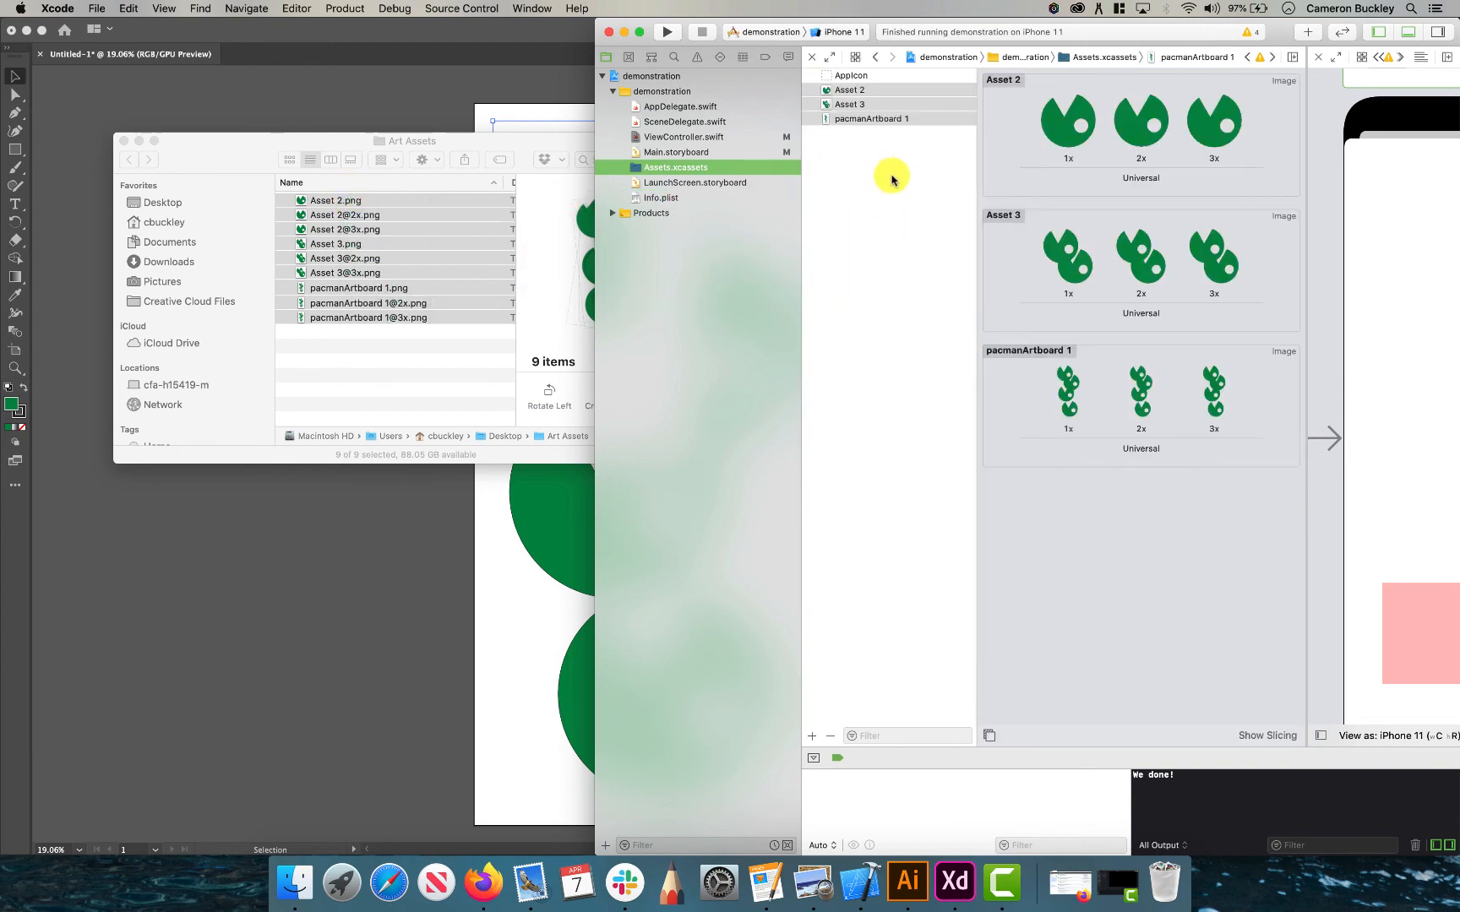
# Step: Review the 1x, 2x and 3x images of Asset 2, Asset 3 and pacmanArtboard 1 in the asset catalog
pyautogui.click(885, 186)
pyautogui.click(851, 89)
pyautogui.click(863, 105)
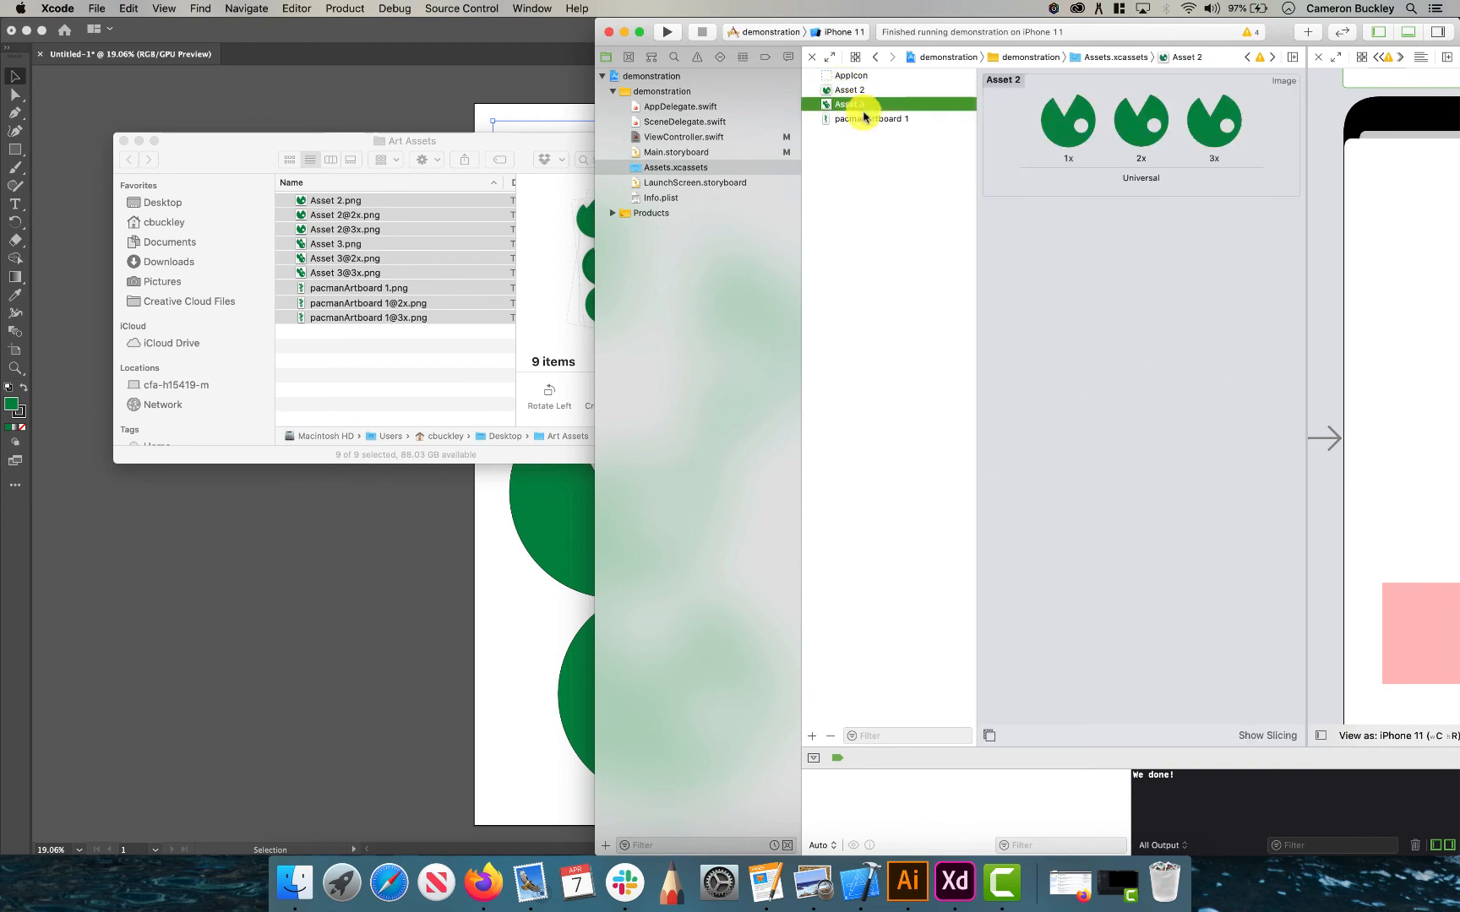
pyautogui.click(873, 119)
pyautogui.click(853, 90)
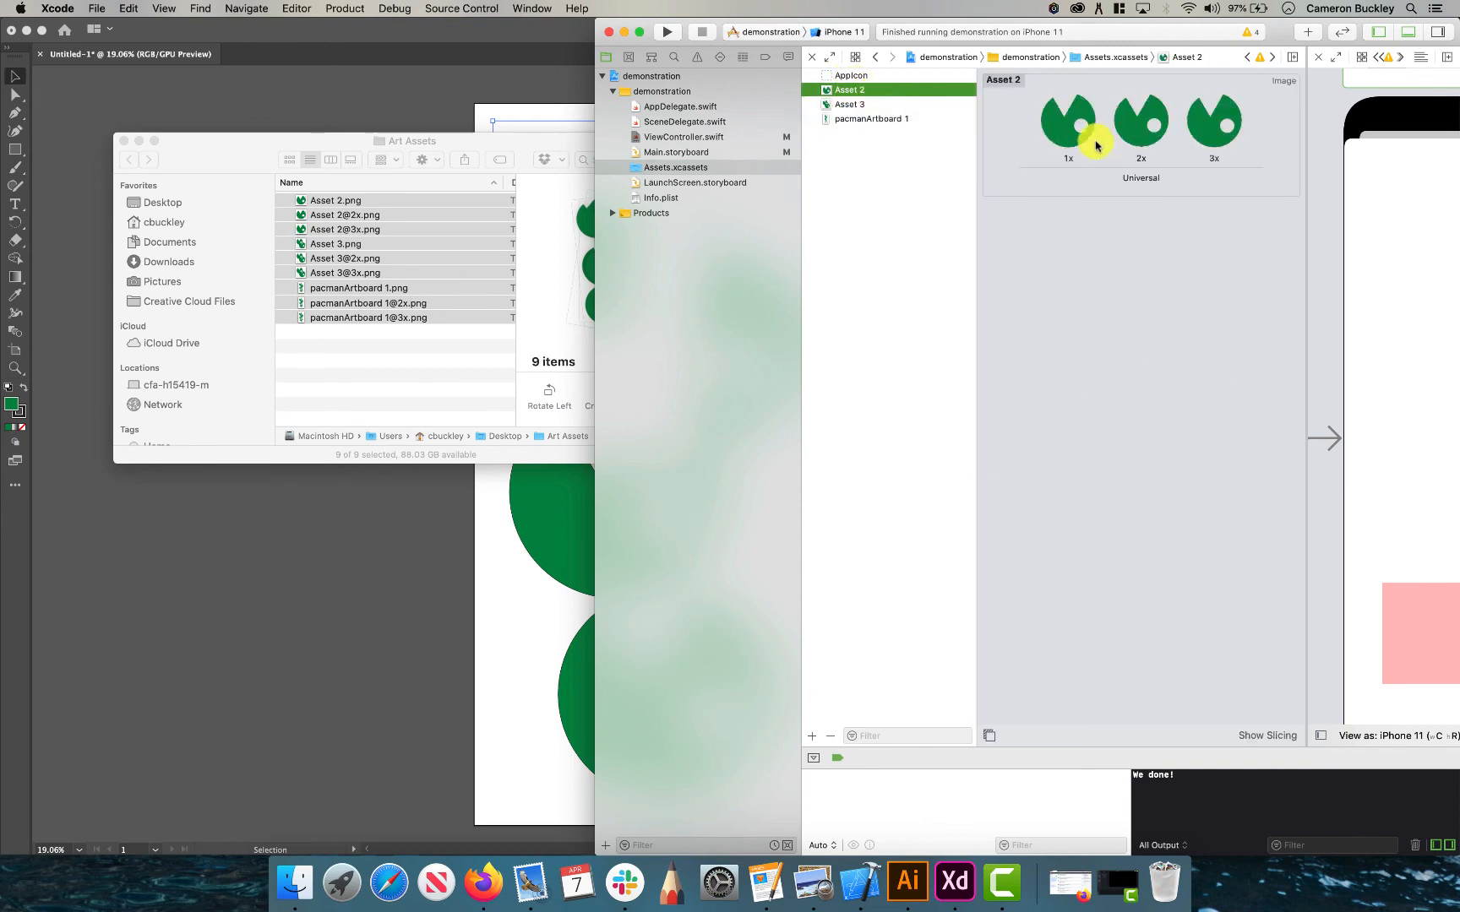
pyautogui.click(849, 105)
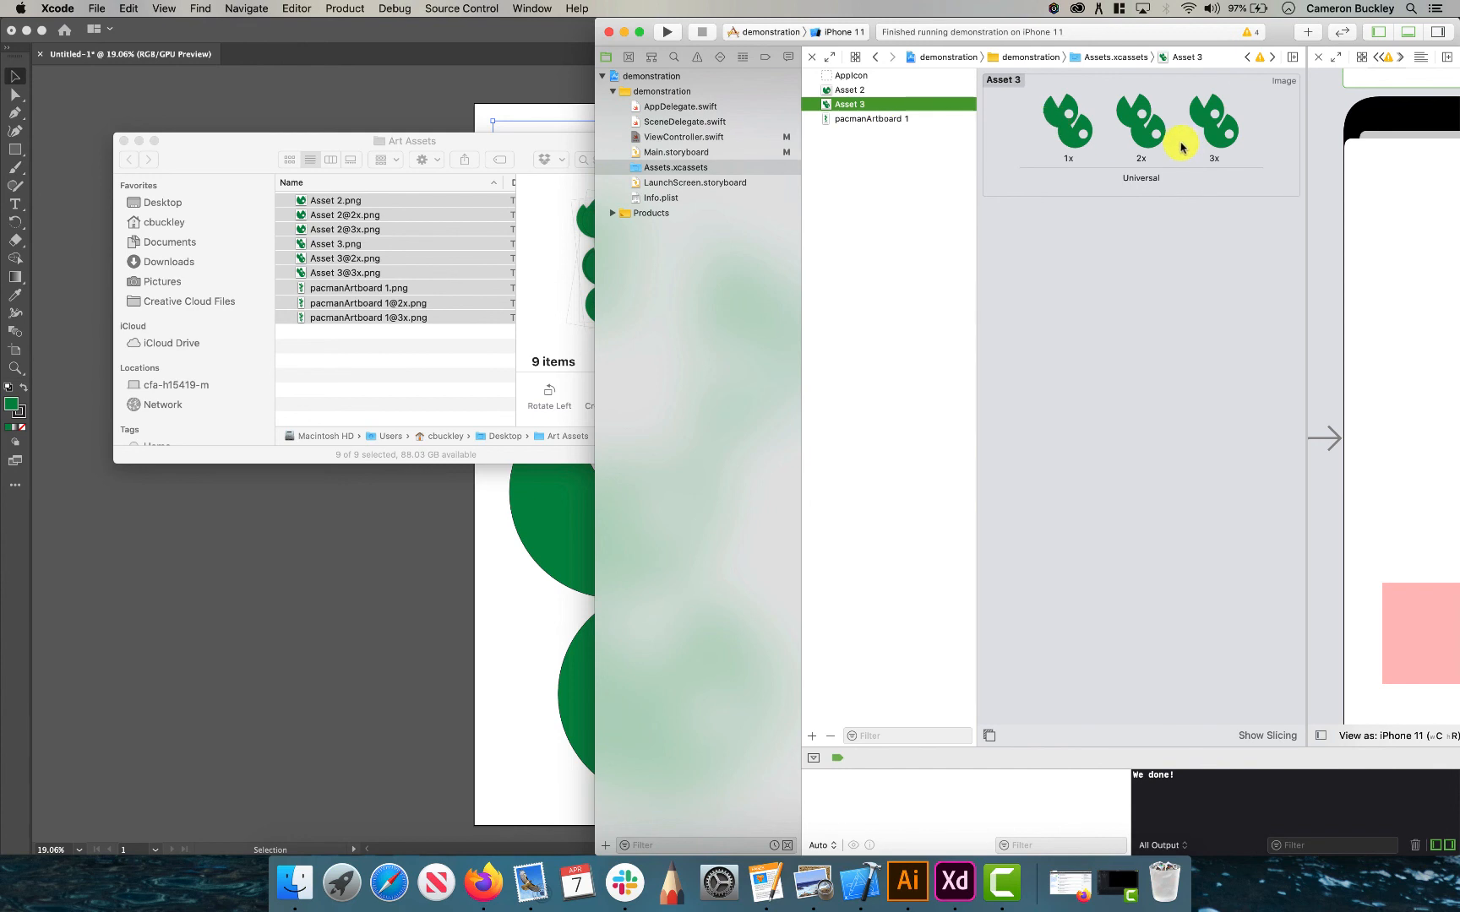
pyautogui.click(847, 119)
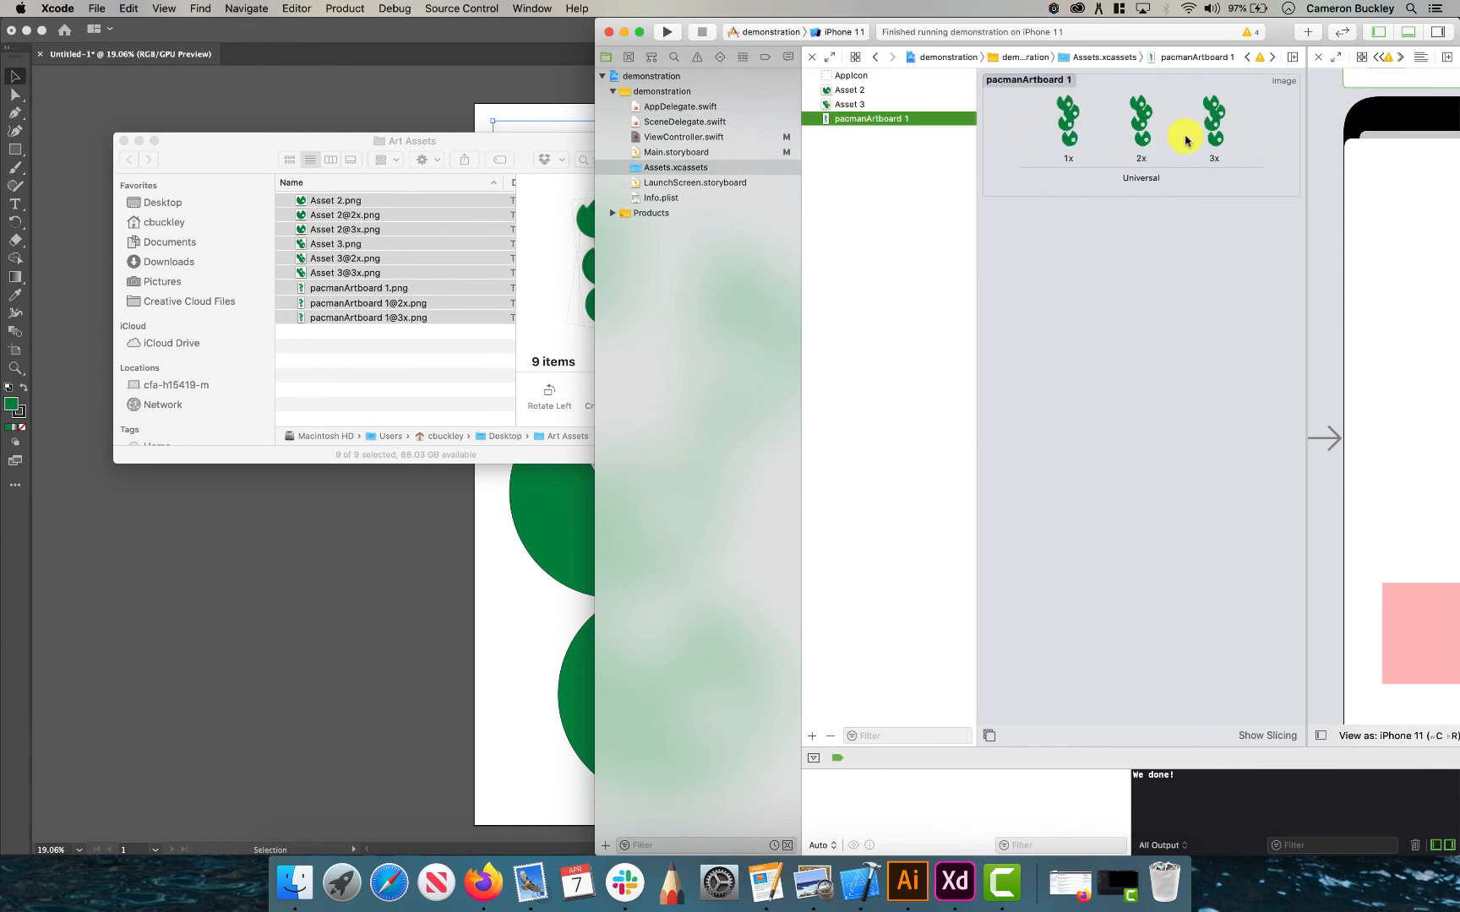
# Step: Maximize the Xcode window and widen the storyboard pane beside the asset catalog
pyautogui.moveTo(1286, 25); pyautogui.dragTo(897, 29)
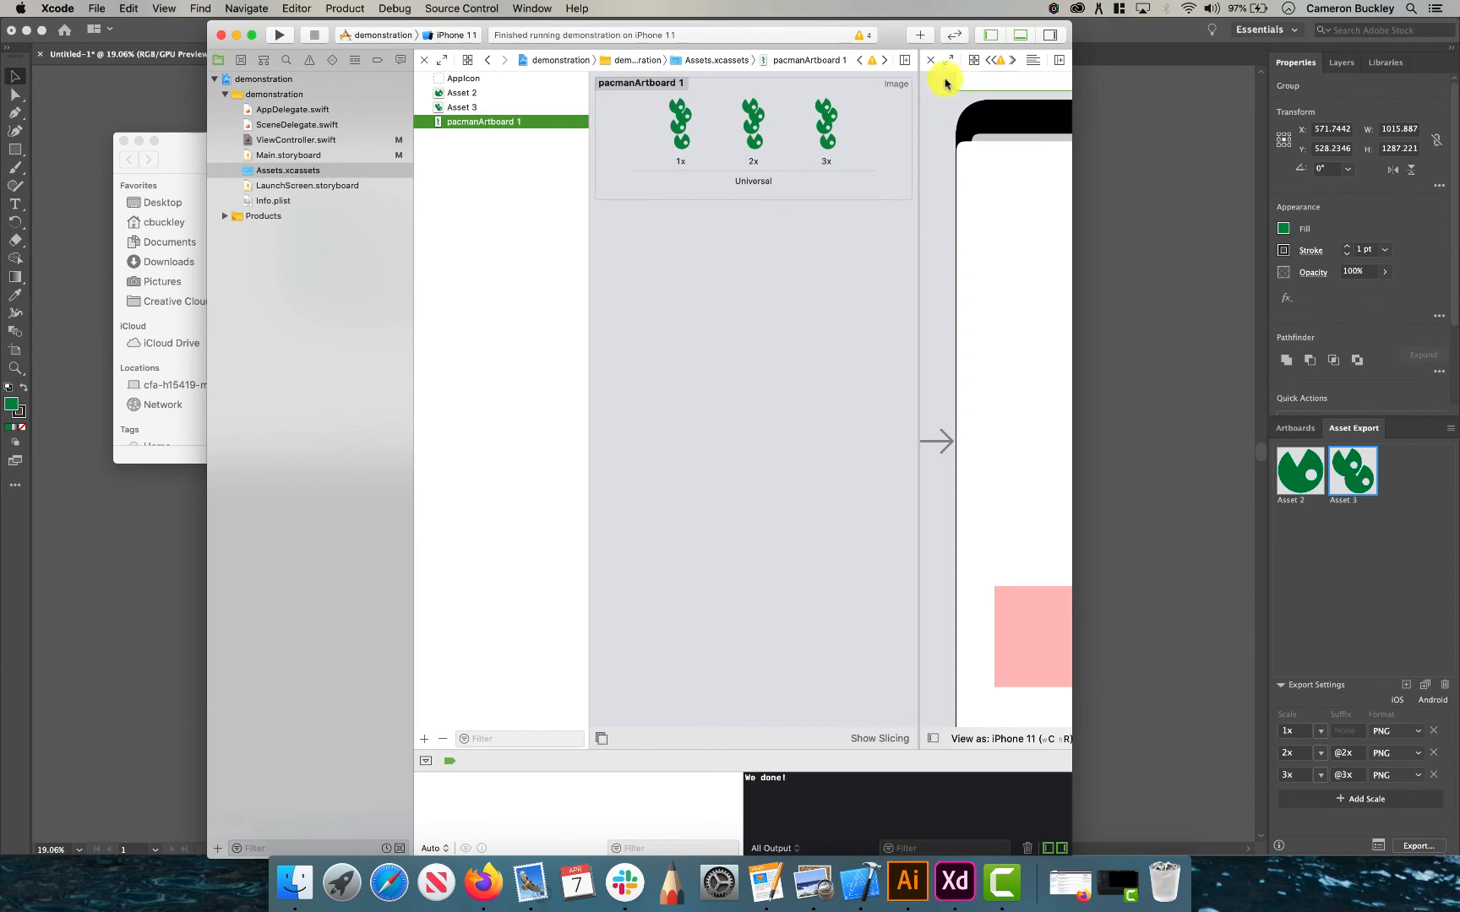
pyautogui.doubleClick(883, 33)
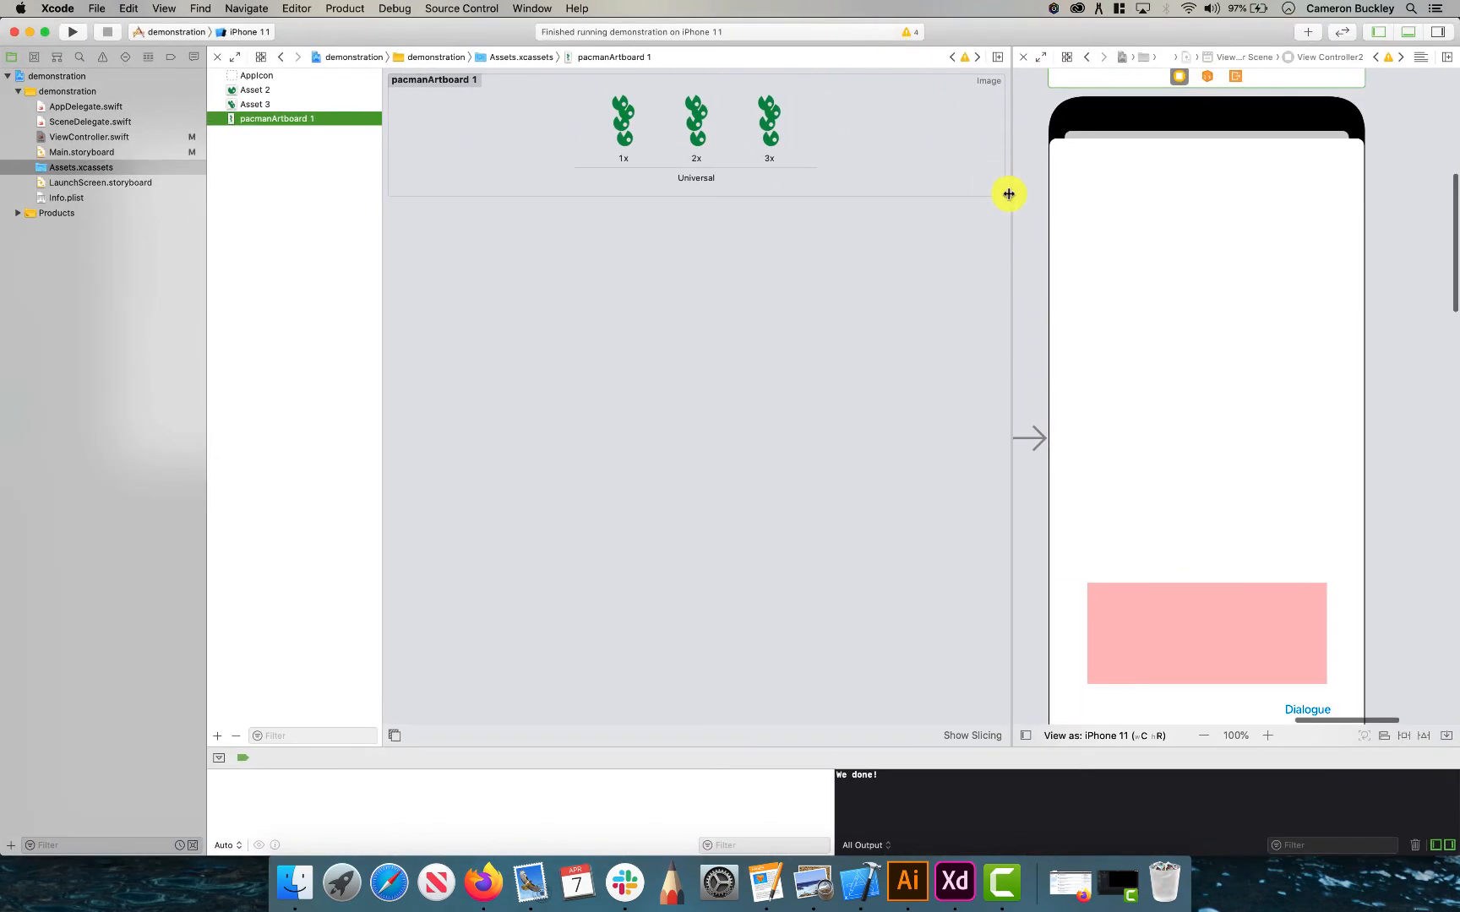
pyautogui.moveTo(1014, 192); pyautogui.dragTo(626, 192)
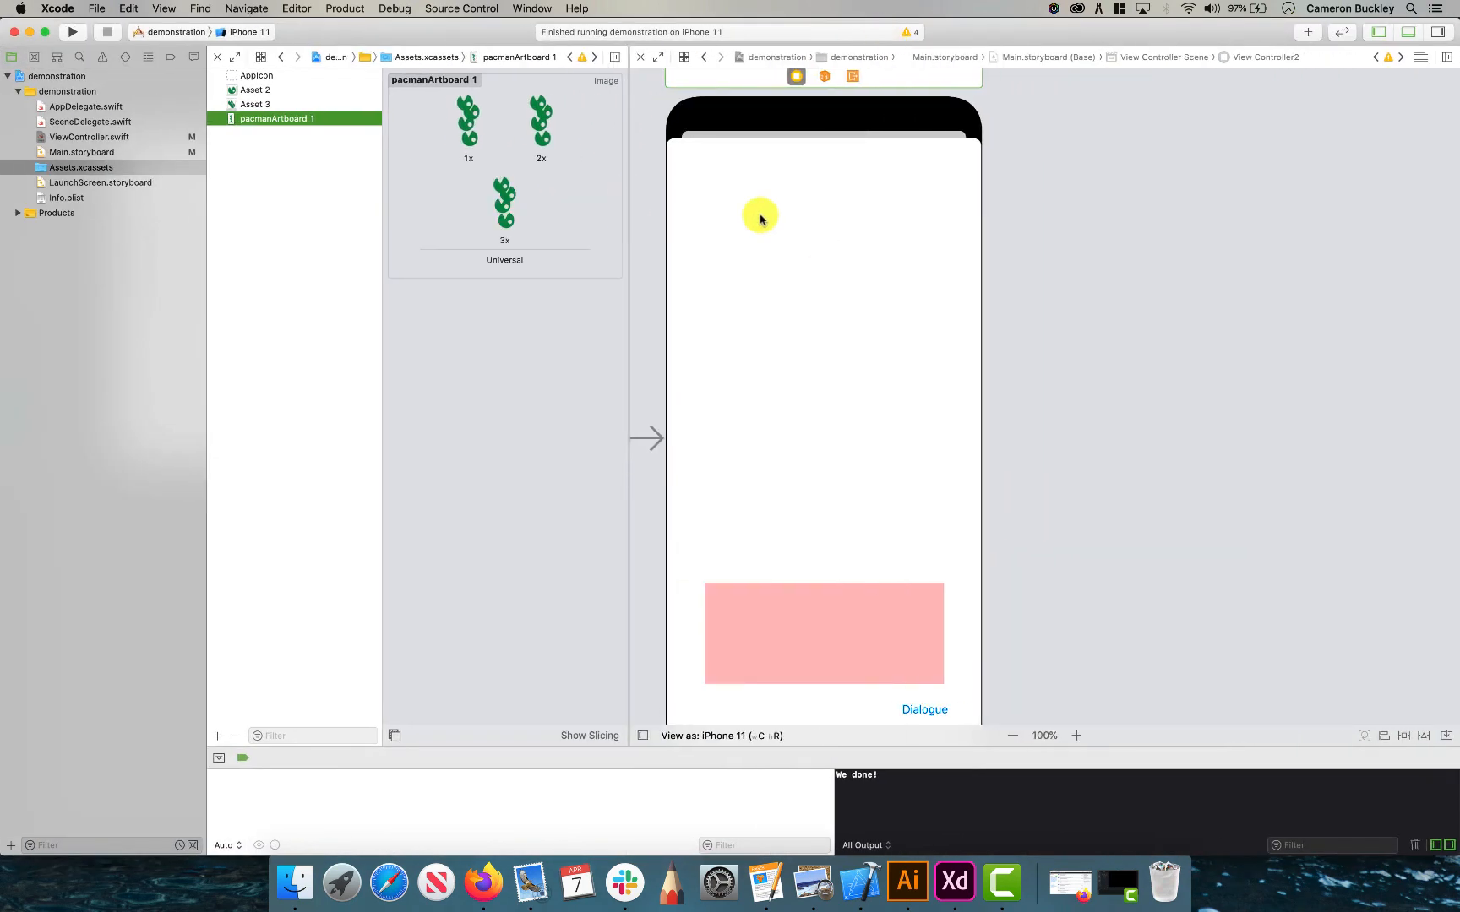
# Step: Search the object library for "image" and add an image view above the pink rectangle in the storyboard
pyautogui.click(1310, 36)
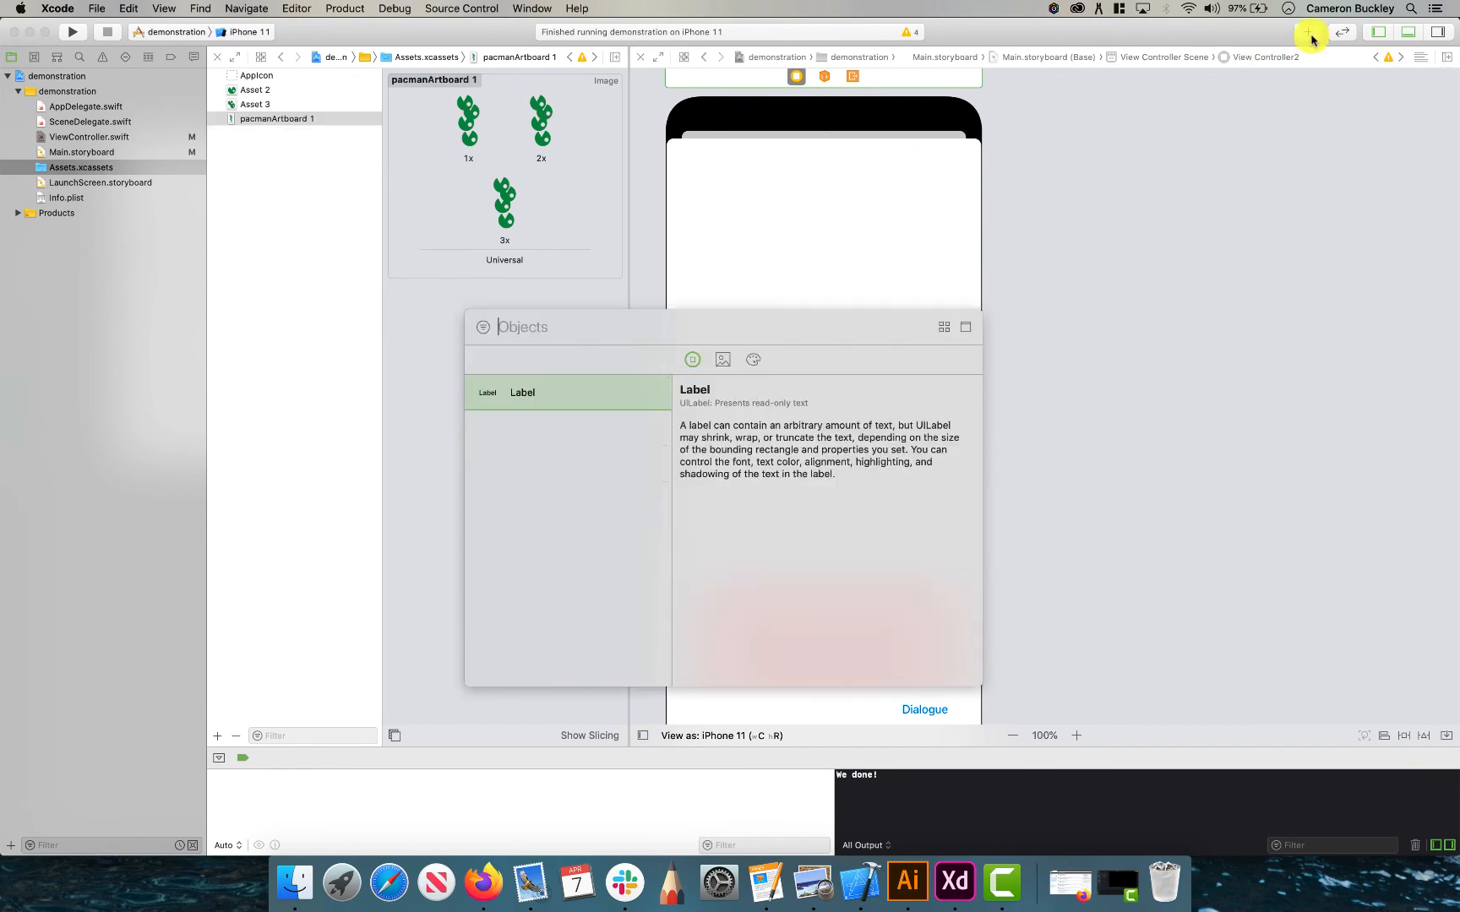
pyautogui.write('image')
pyautogui.moveTo(521, 404); pyautogui.dragTo(829, 376)
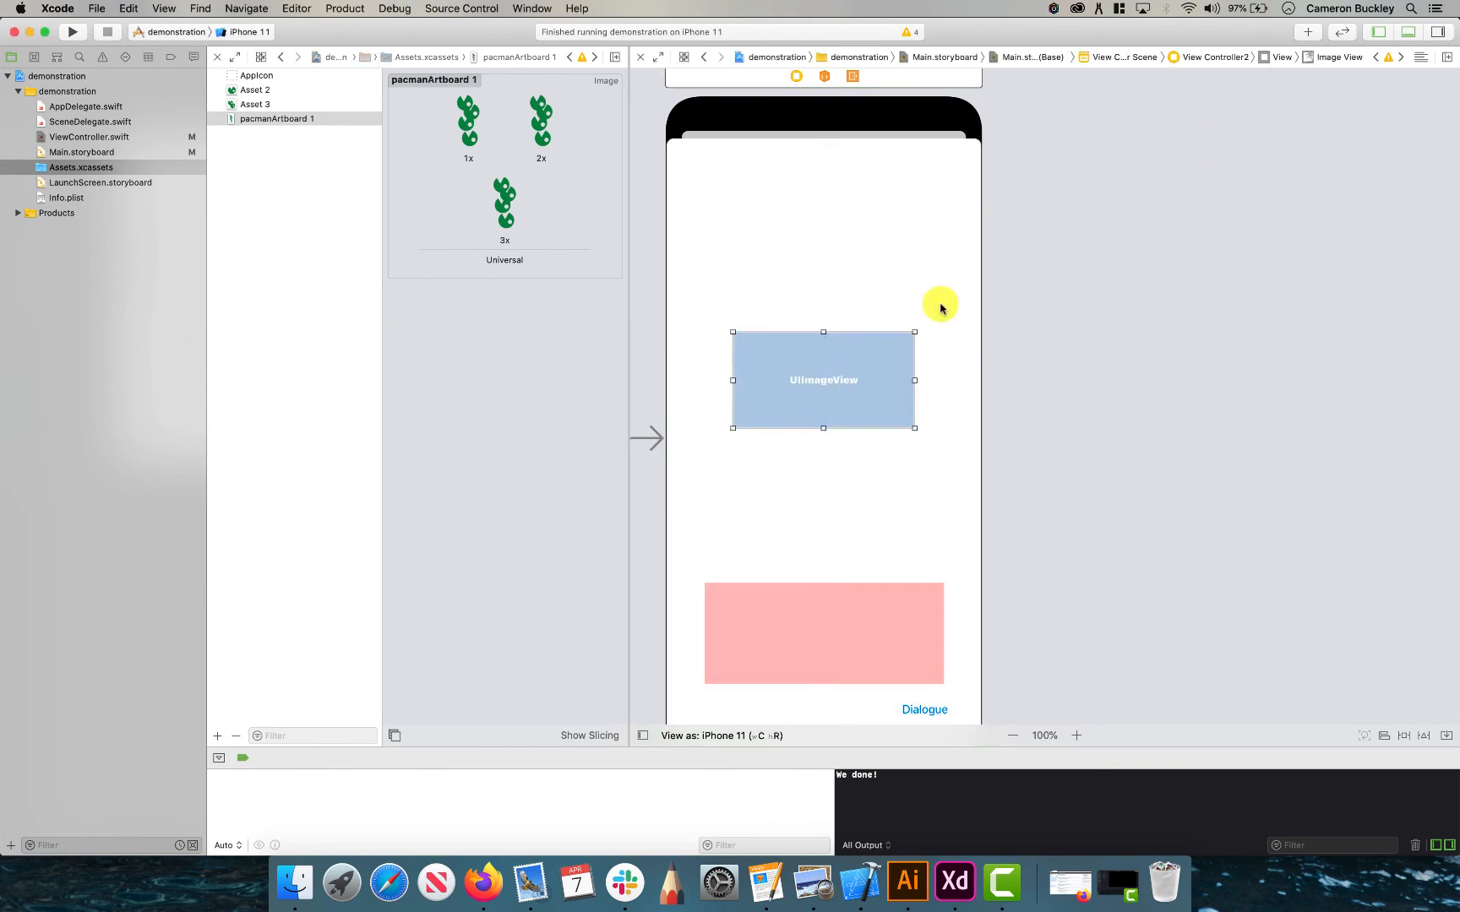
# Step: Show the new image view's attributes and set its image to Asset 2
pyautogui.click(1439, 32)
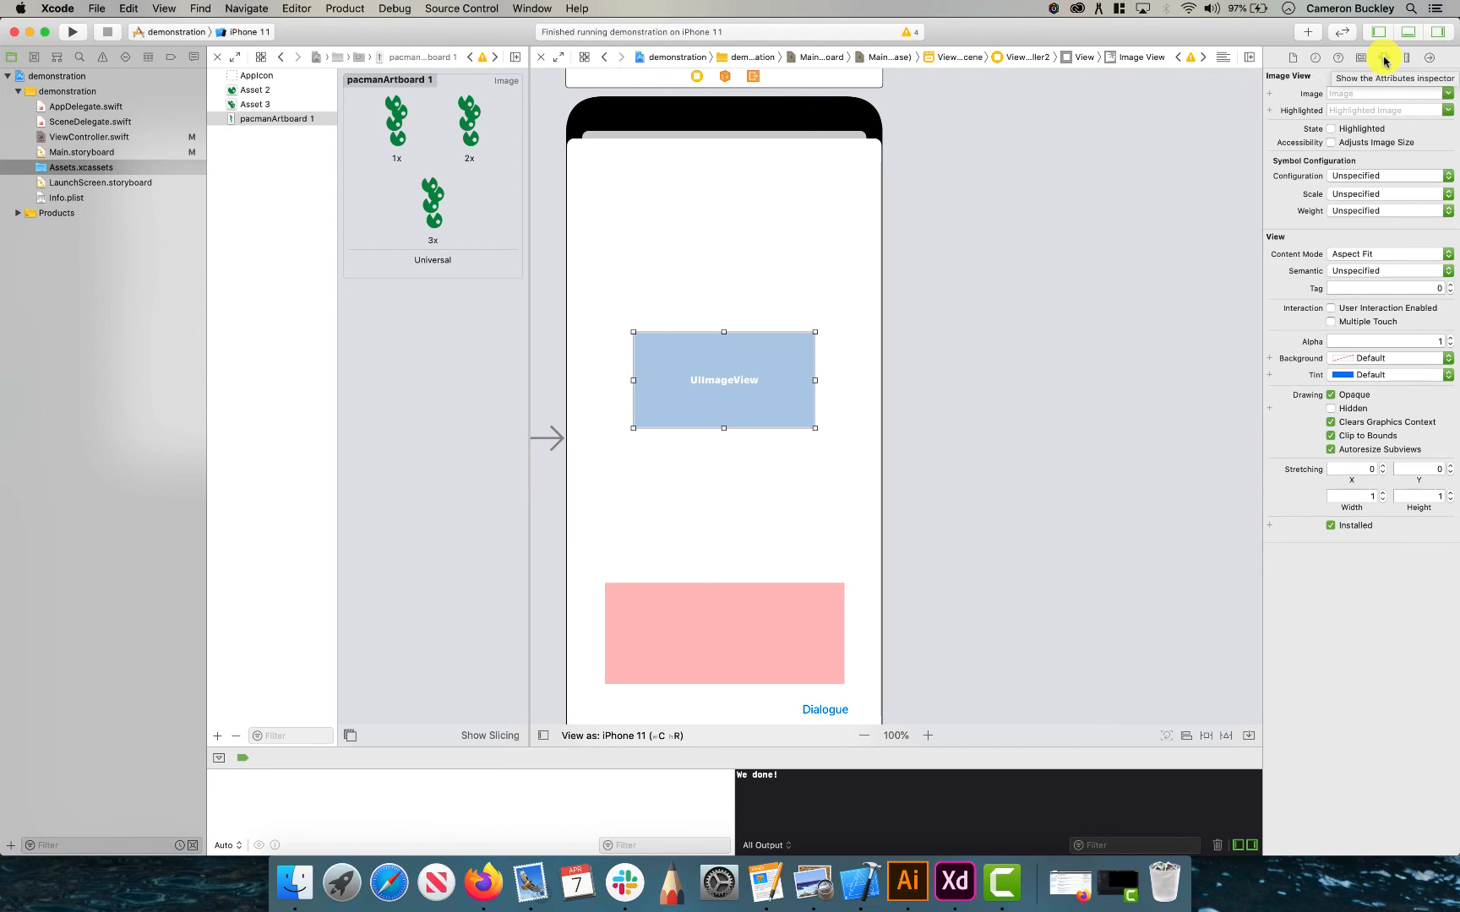
pyautogui.click(1443, 94)
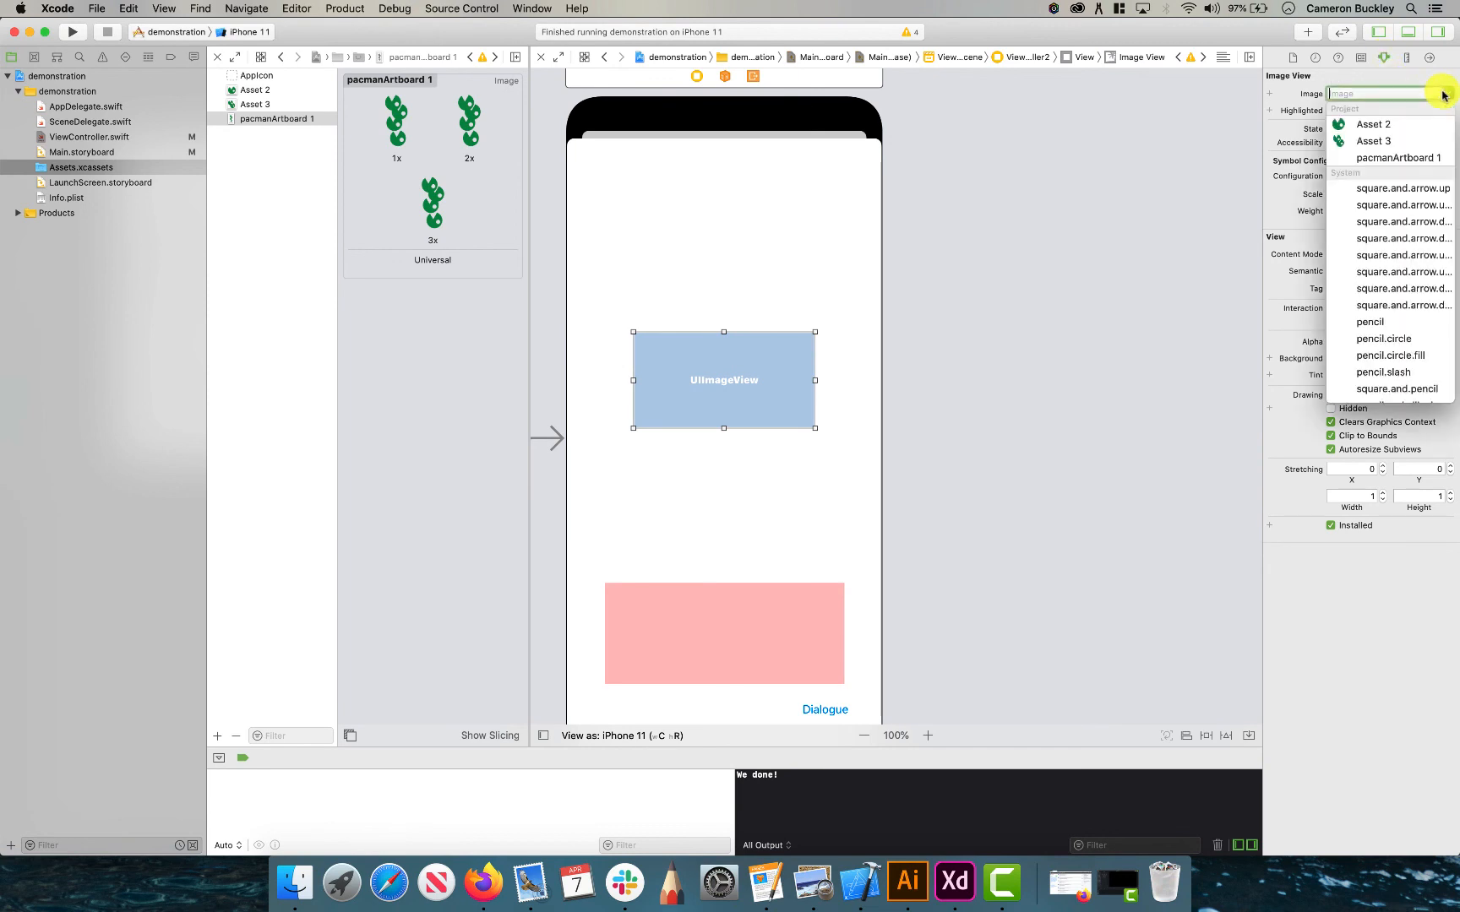
pyautogui.click(1370, 125)
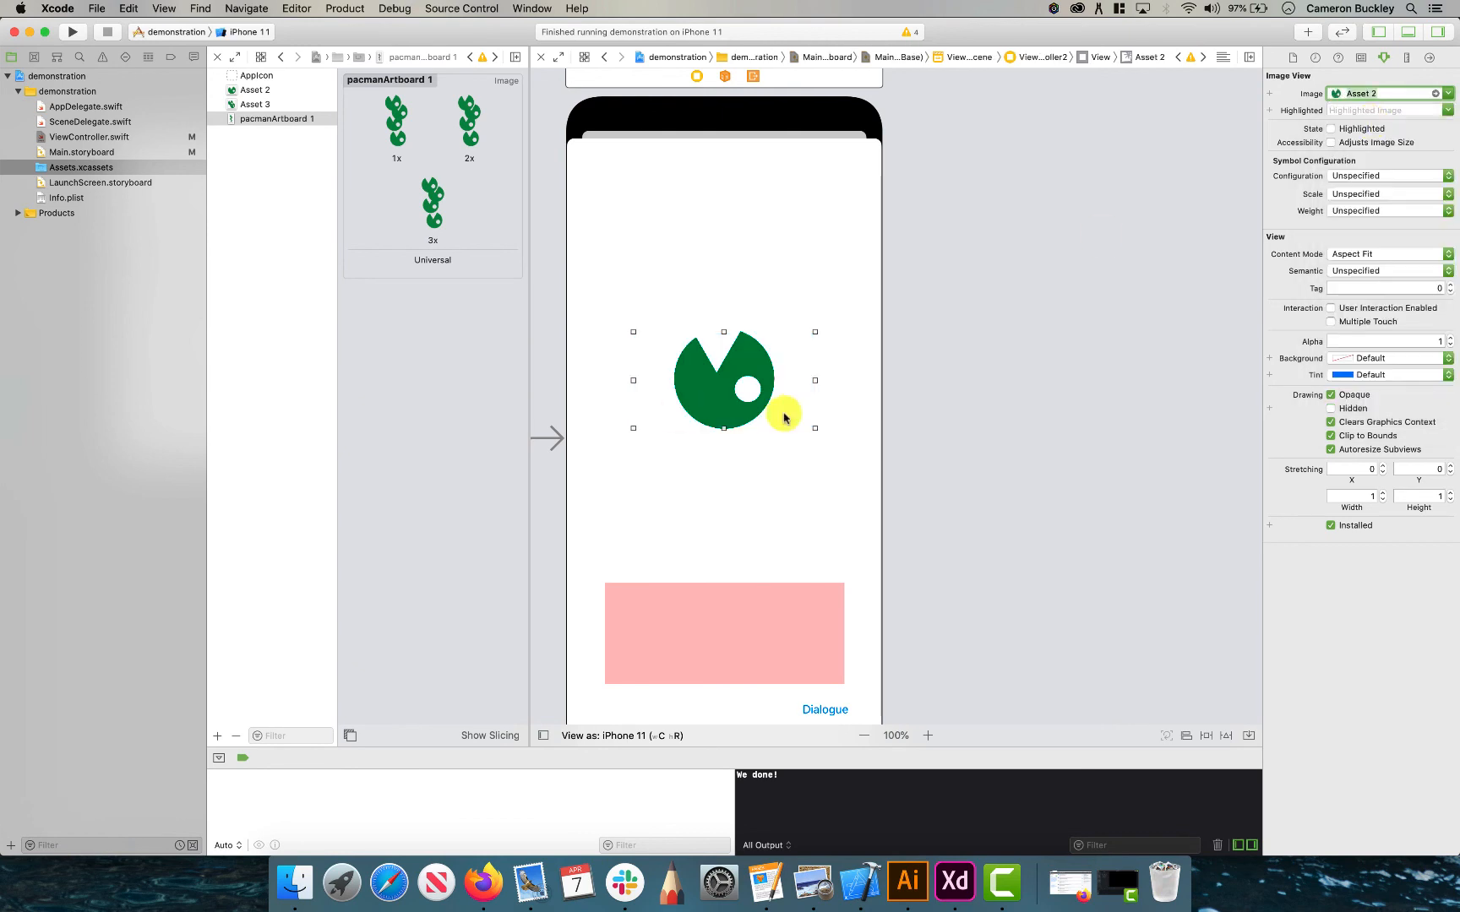
pyautogui.click(913, 405)
pyautogui.click(756, 372)
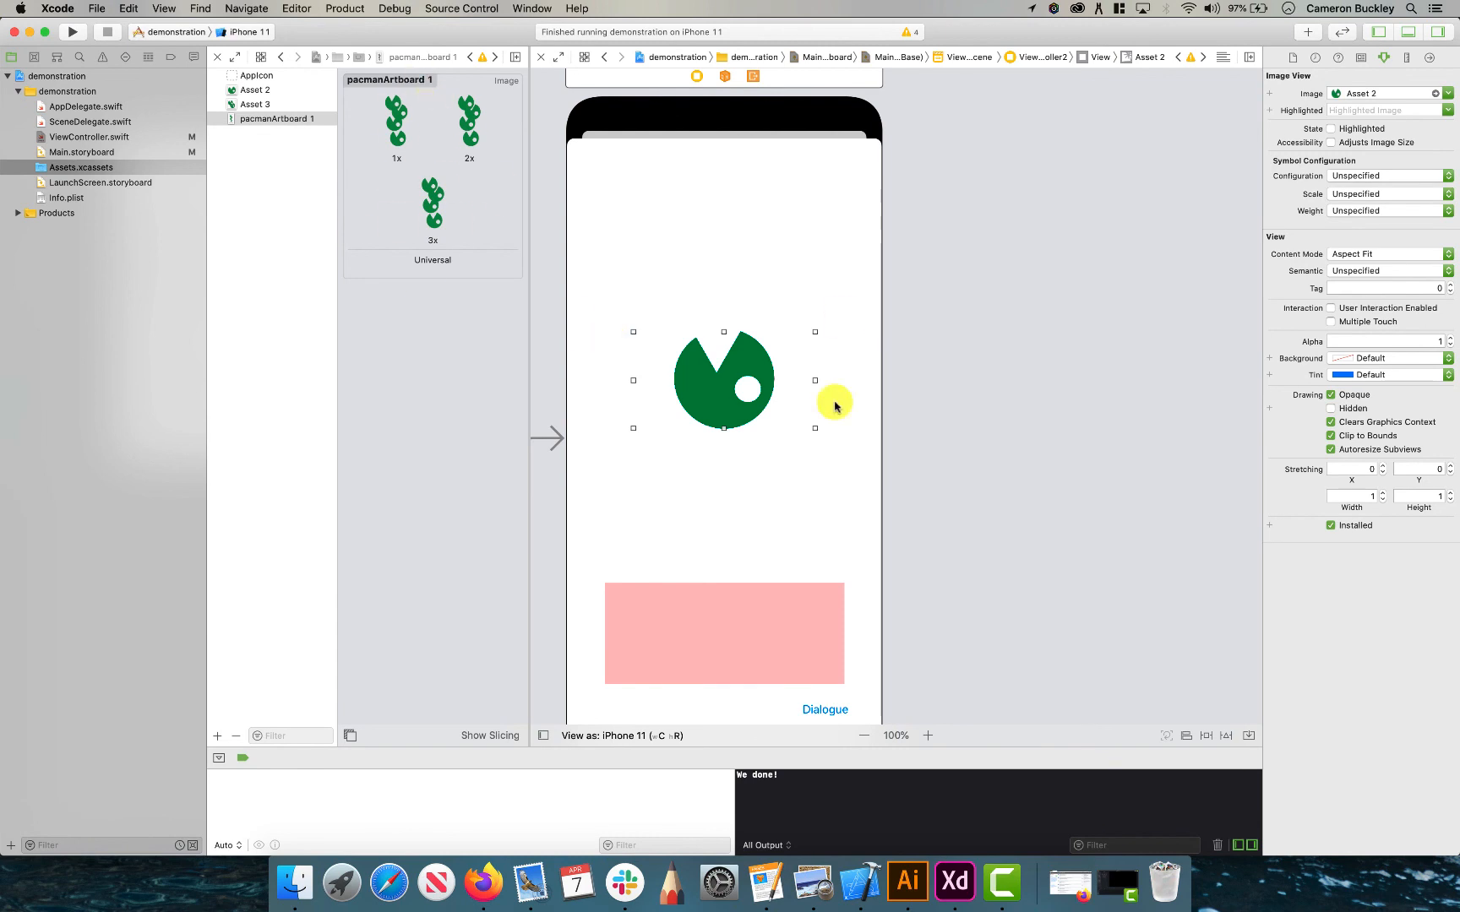
# Step: Switch to Adobe XD, examine the export options for all artboards, and close them without exporting
pyautogui.click(954, 881)
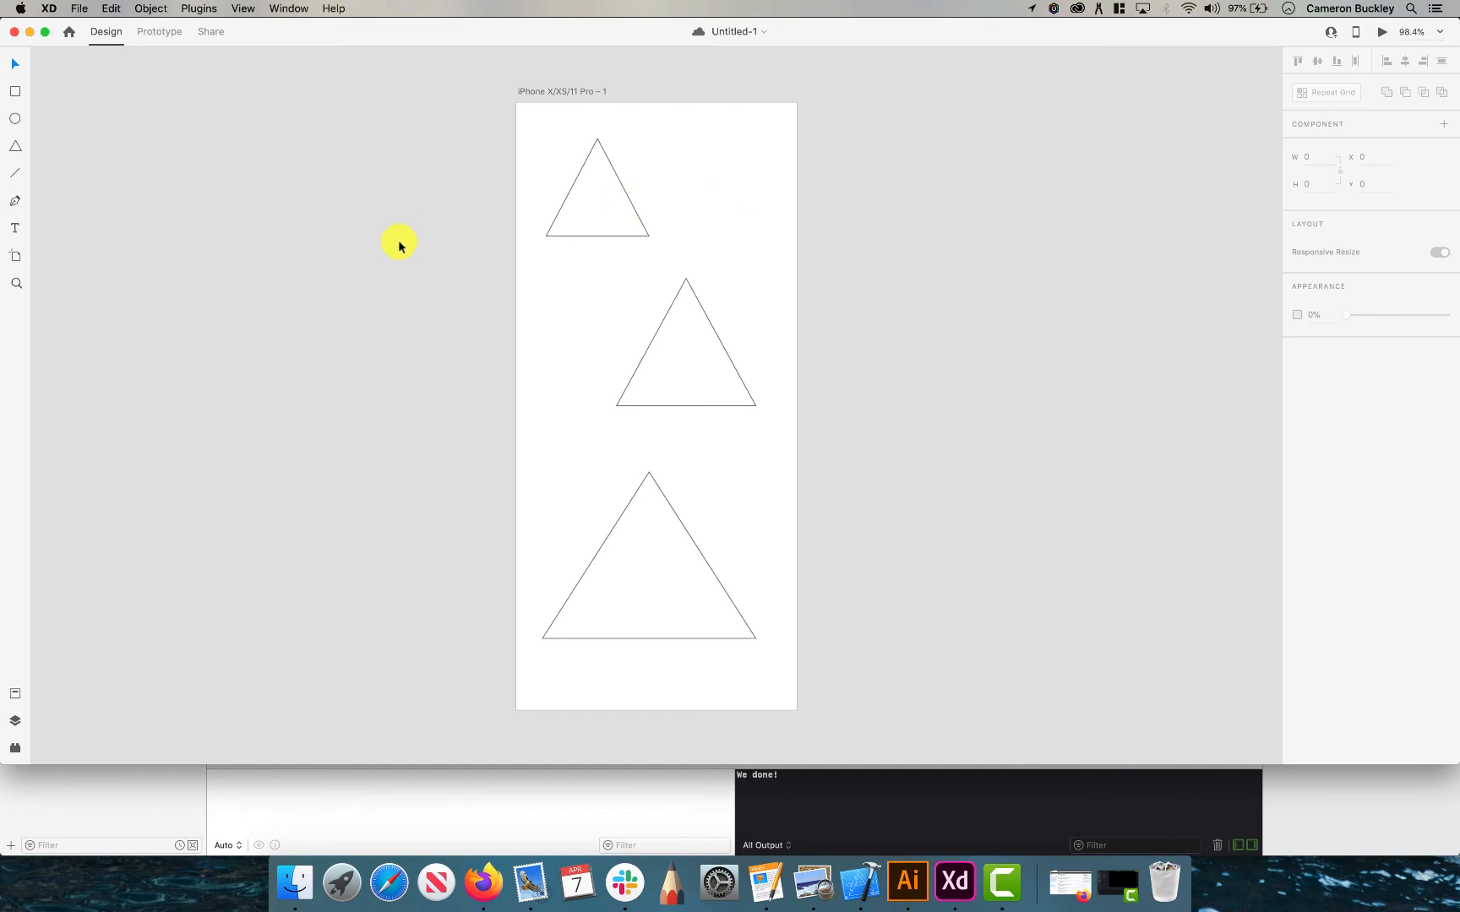
pyautogui.click(78, 9)
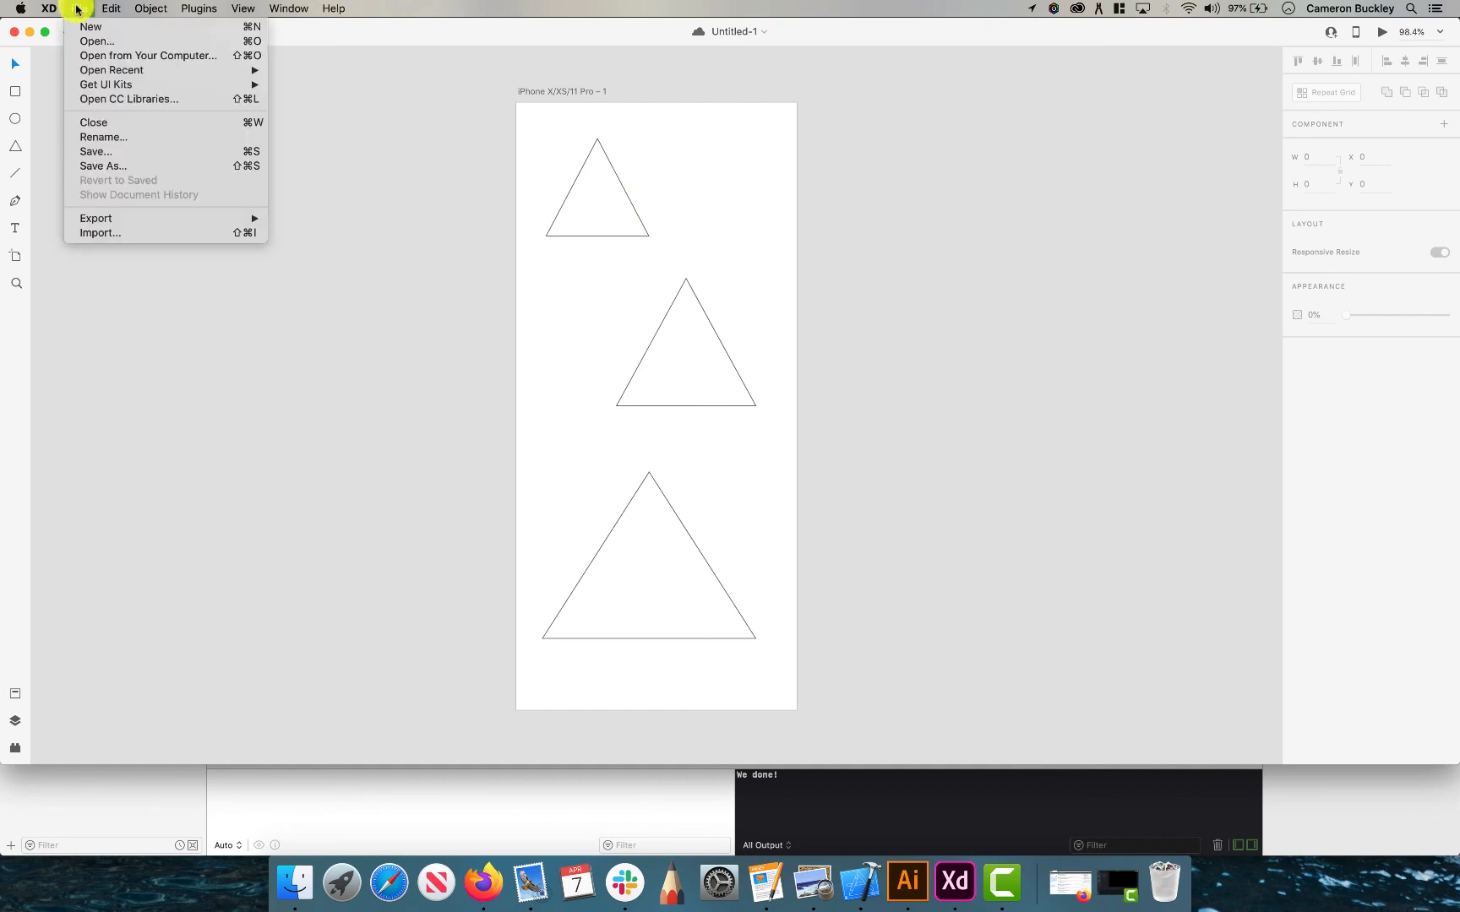
pyautogui.moveTo(120, 218)
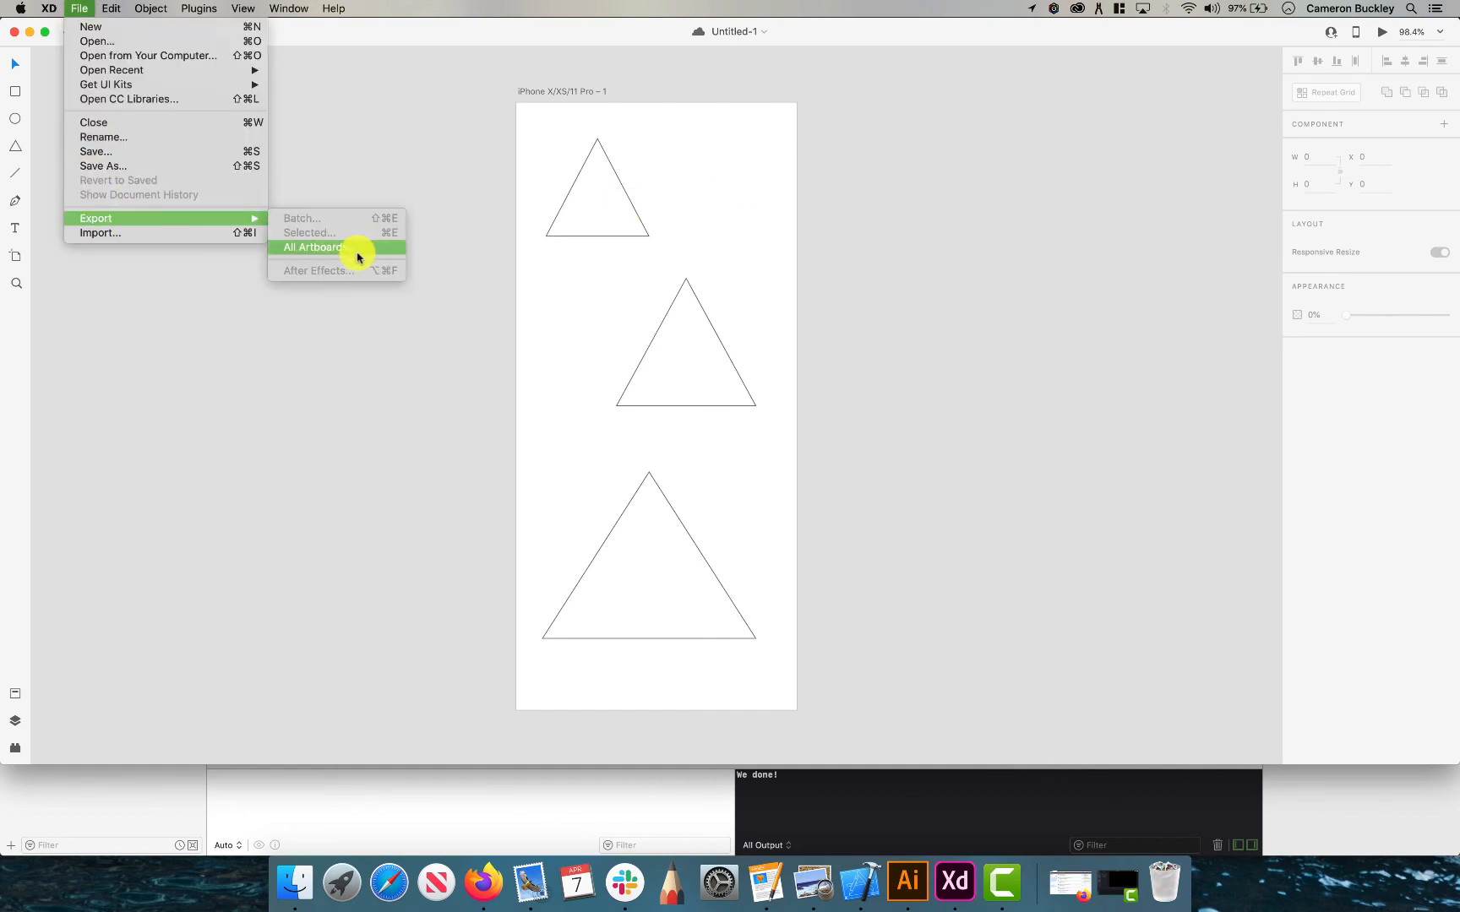
pyautogui.click(355, 249)
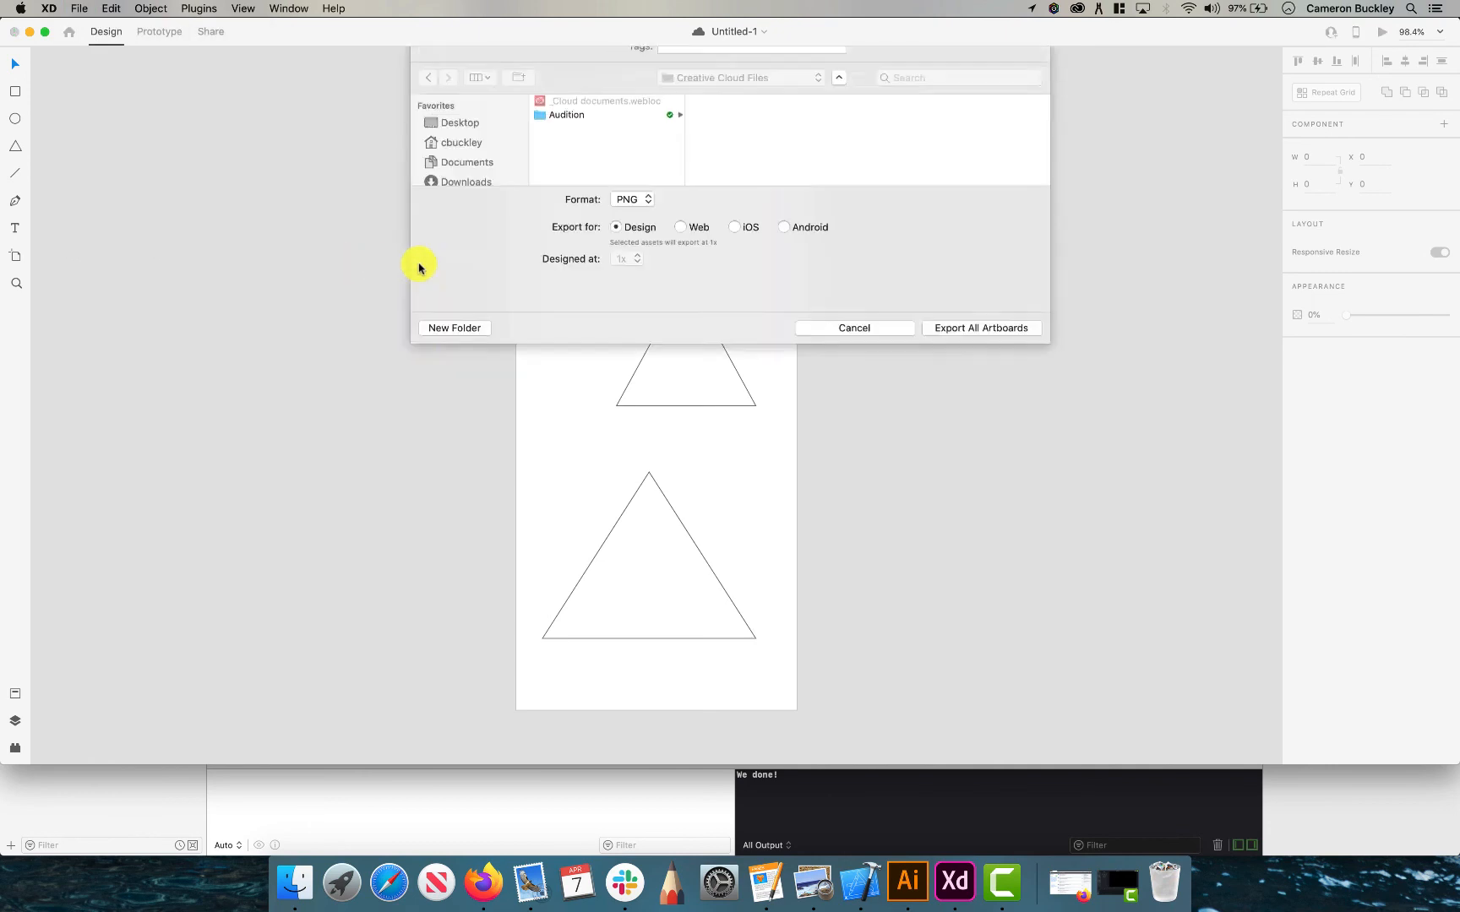
pyautogui.click(854, 372)
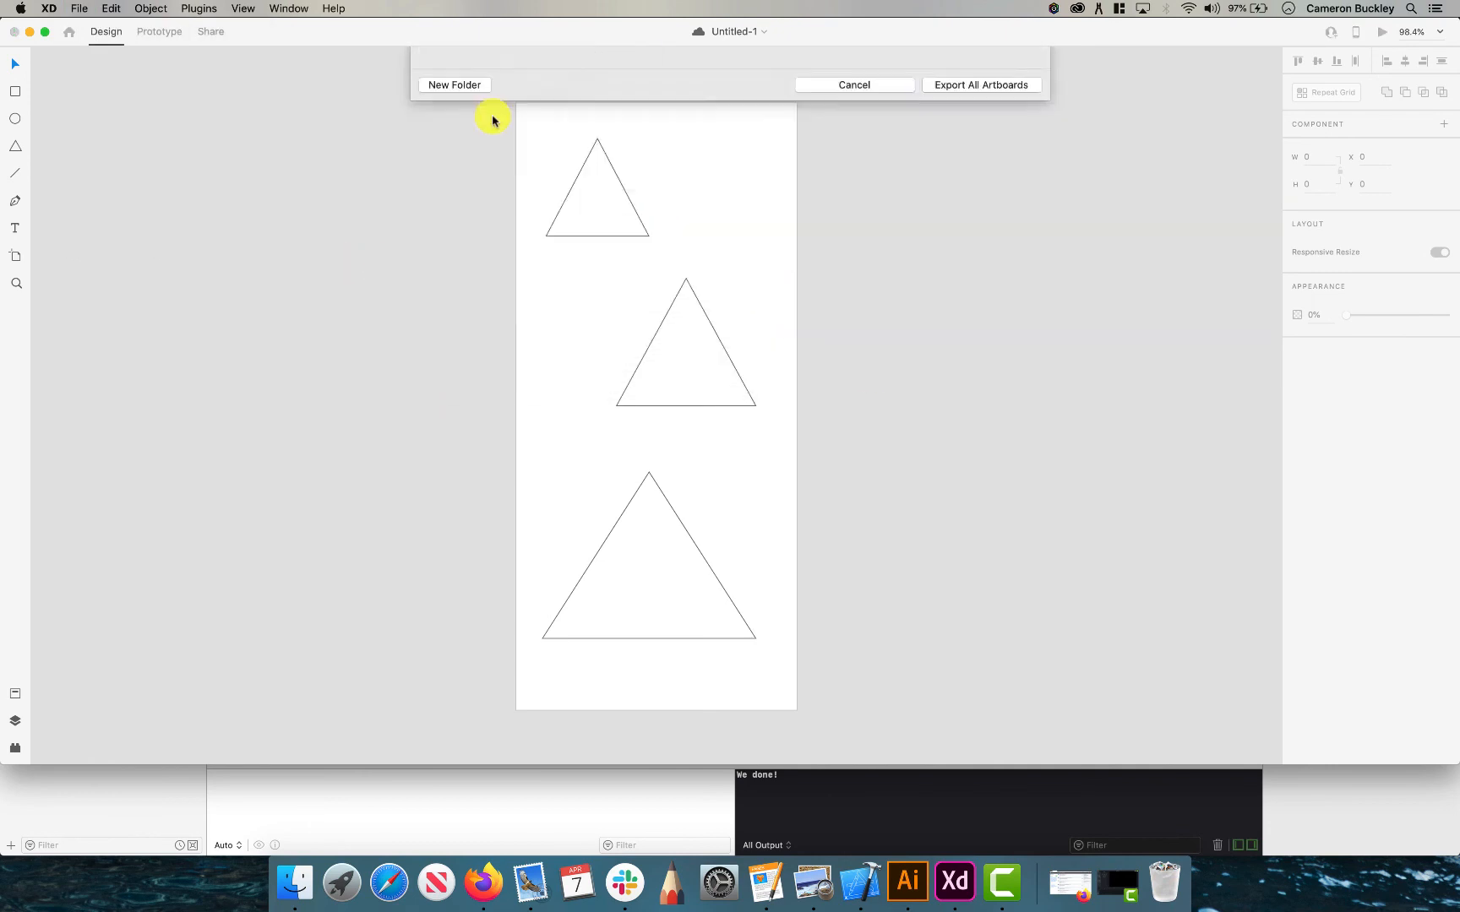
# Step: Choose iOS as the PNG export target for all artboards, check the designed-at scales, and cancel the export
pyautogui.click(78, 9)
pyautogui.moveTo(179, 216)
pyautogui.click(337, 248)
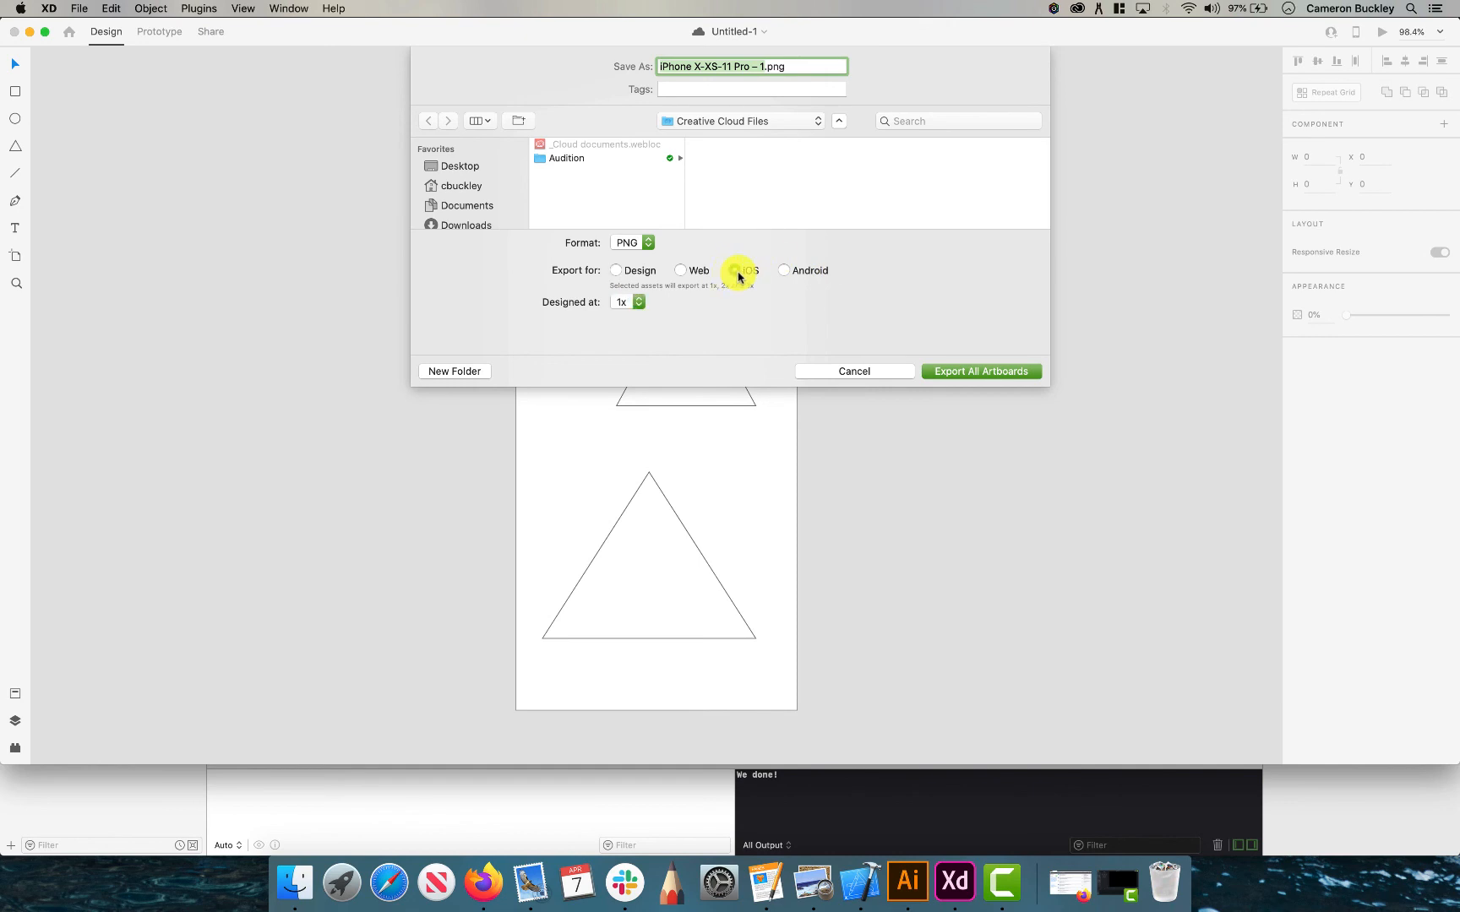
pyautogui.click(623, 302)
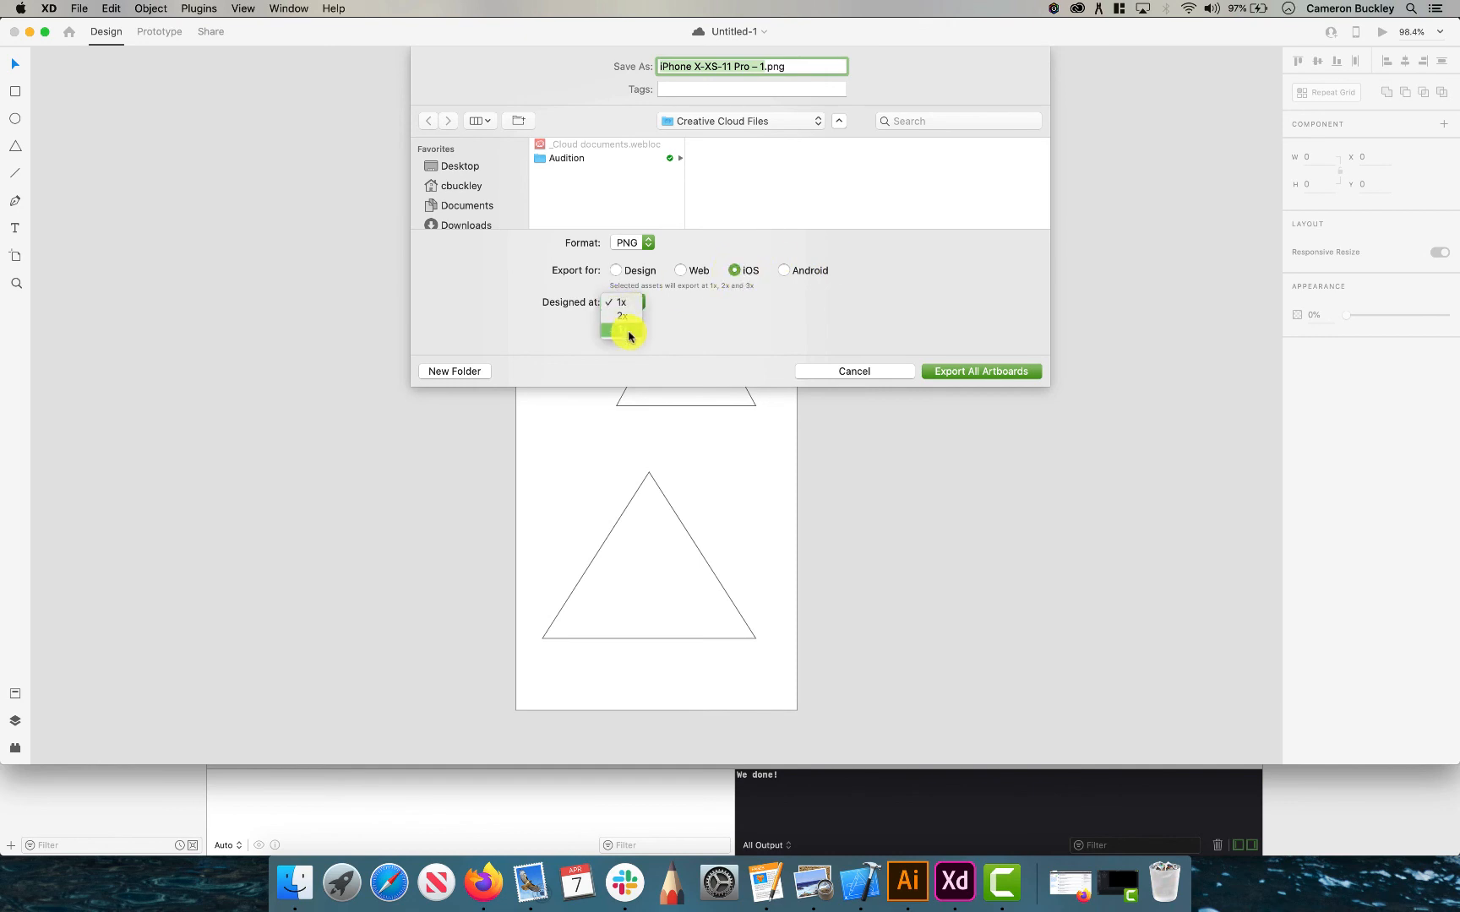
pyautogui.click(604, 63)
pyautogui.click(863, 370)
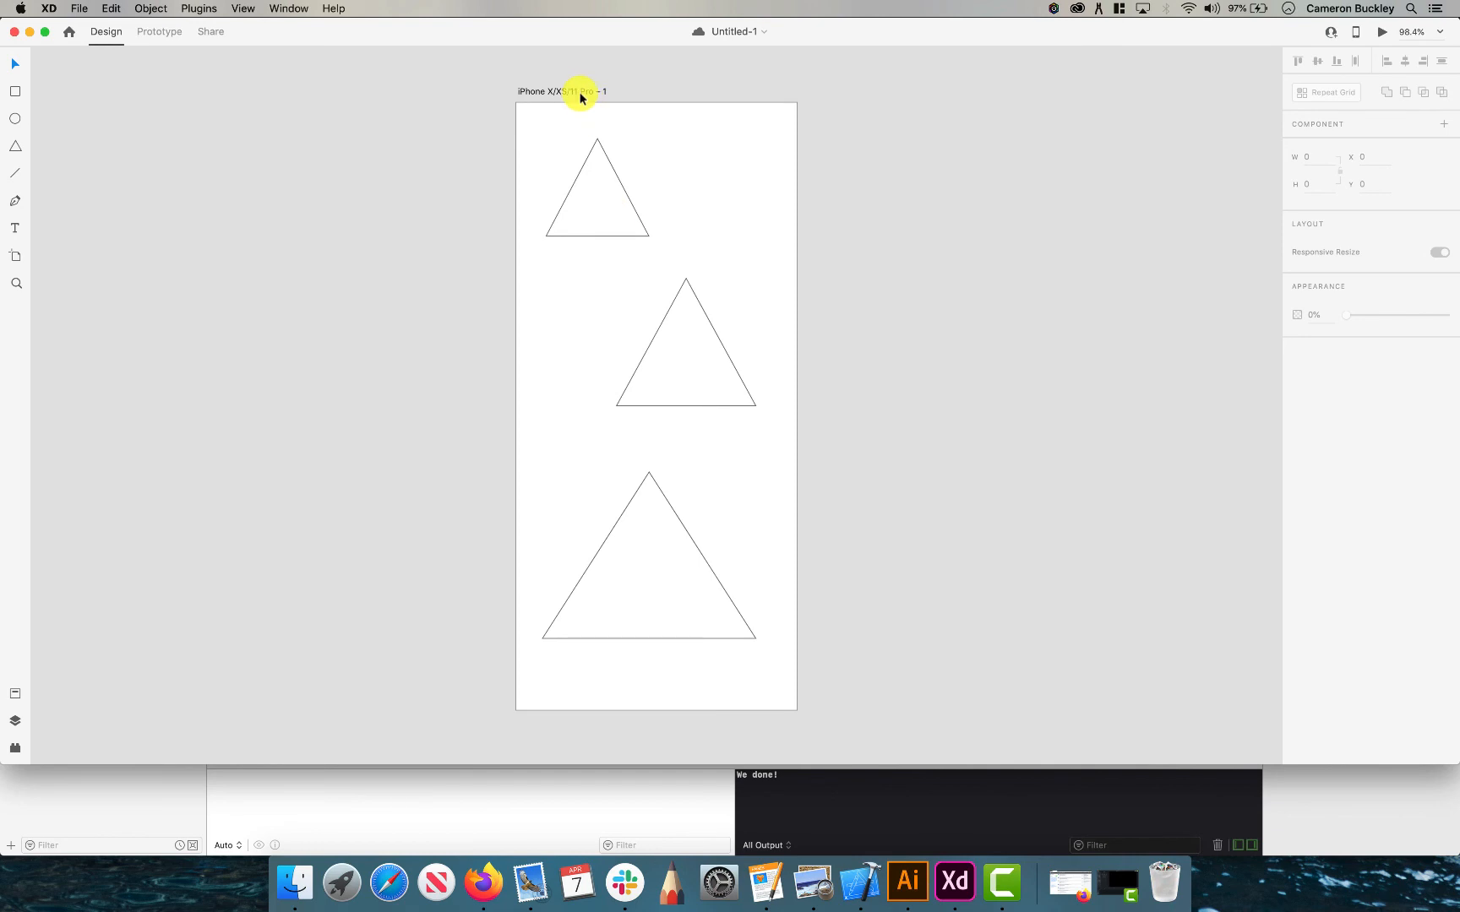
# Step: Export all artboards as PNG for iOS, designed at 3x, to the Creative Cloud Files folder
pyautogui.click(182, 7)
pyautogui.moveTo(80, 9)
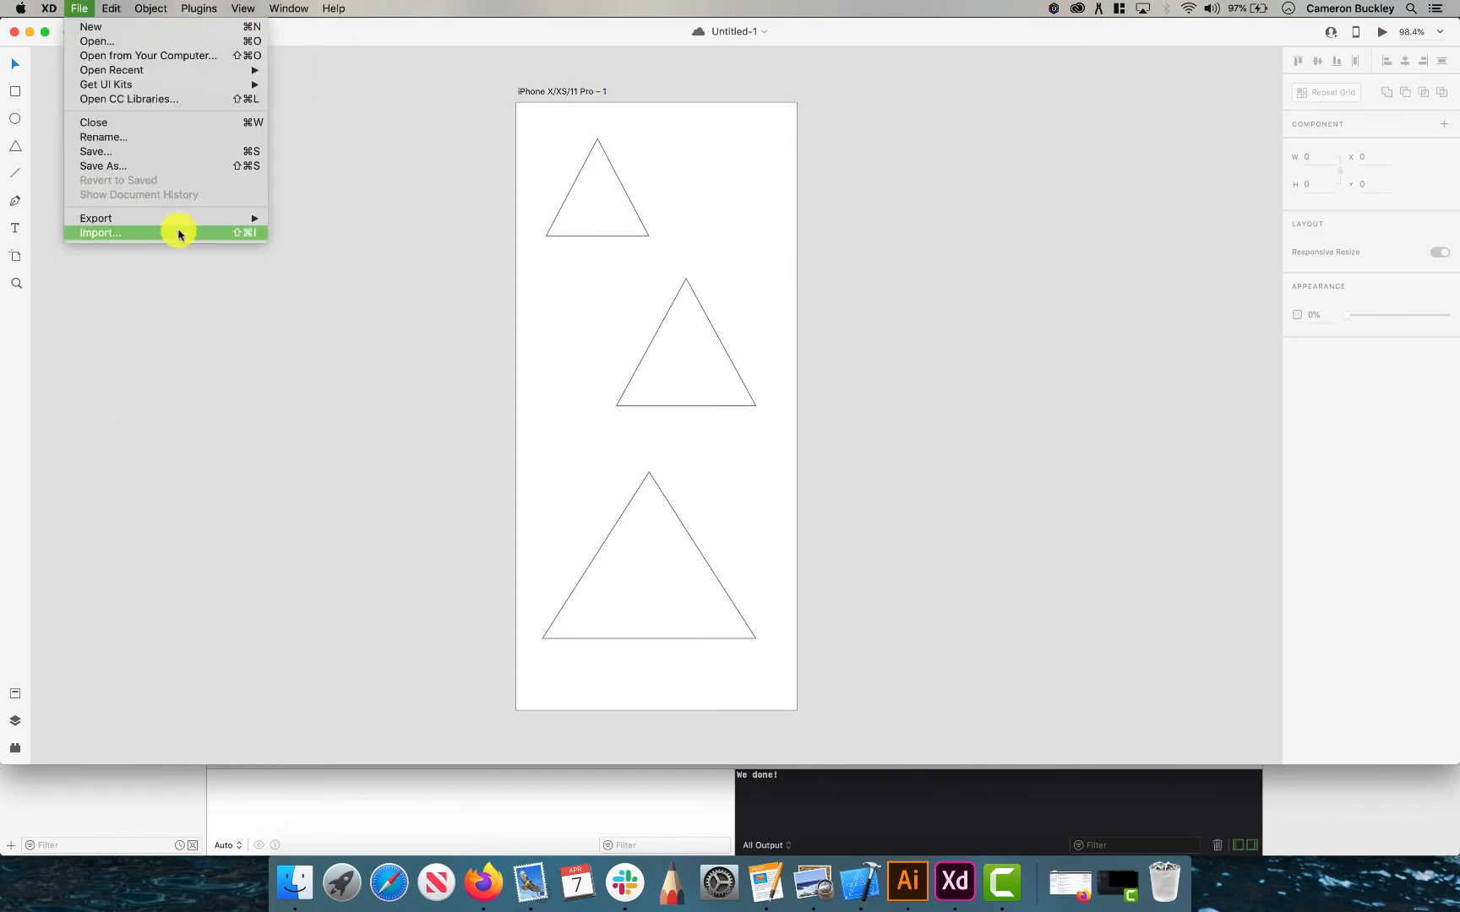
pyautogui.moveTo(179, 221)
pyautogui.click(332, 245)
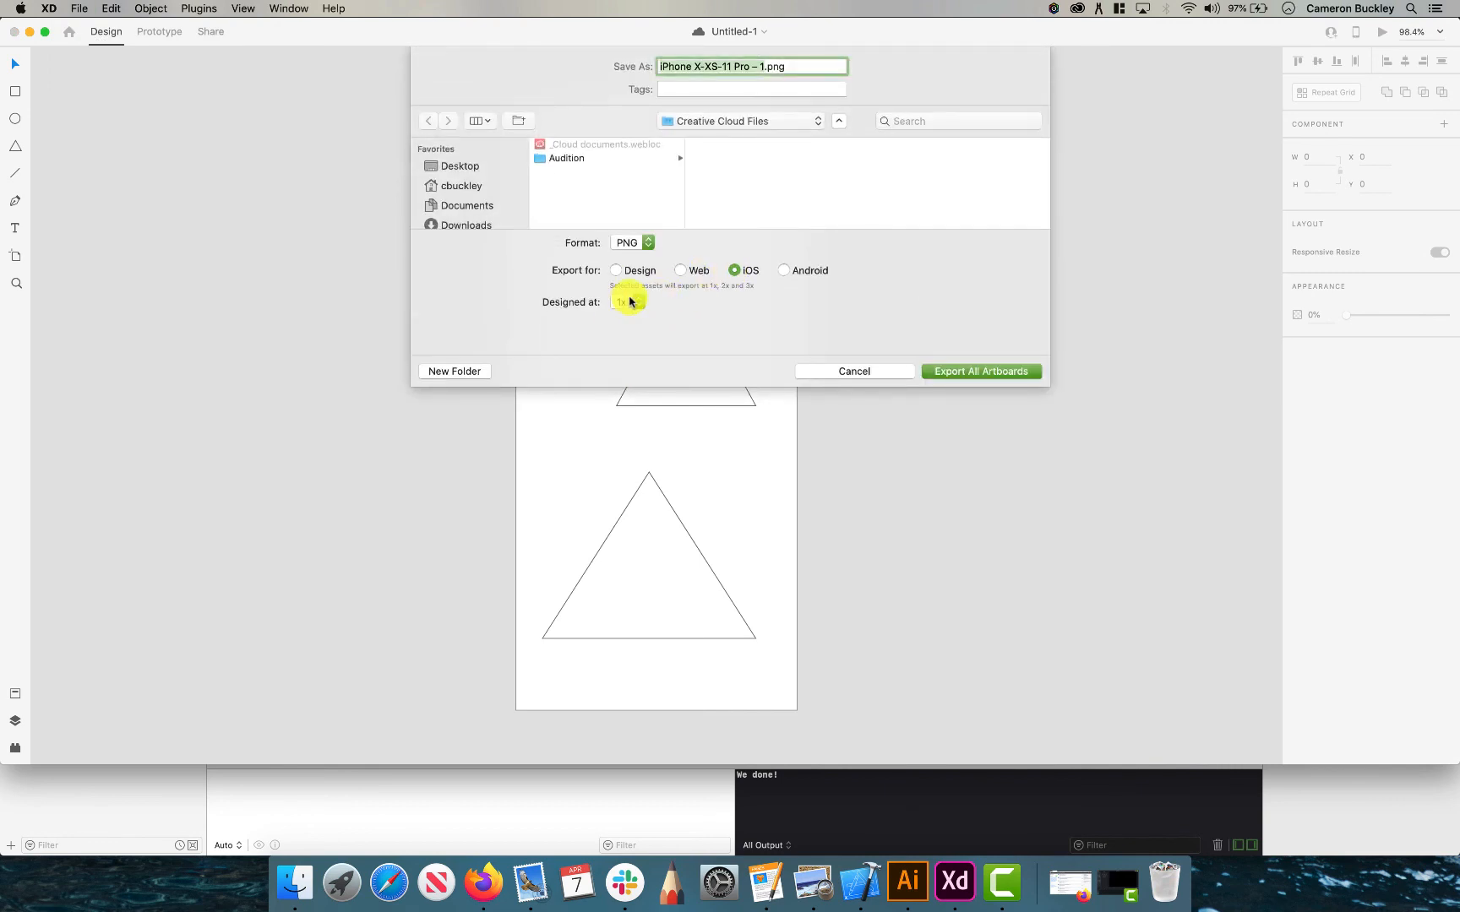
pyautogui.click(638, 301)
pyautogui.click(627, 332)
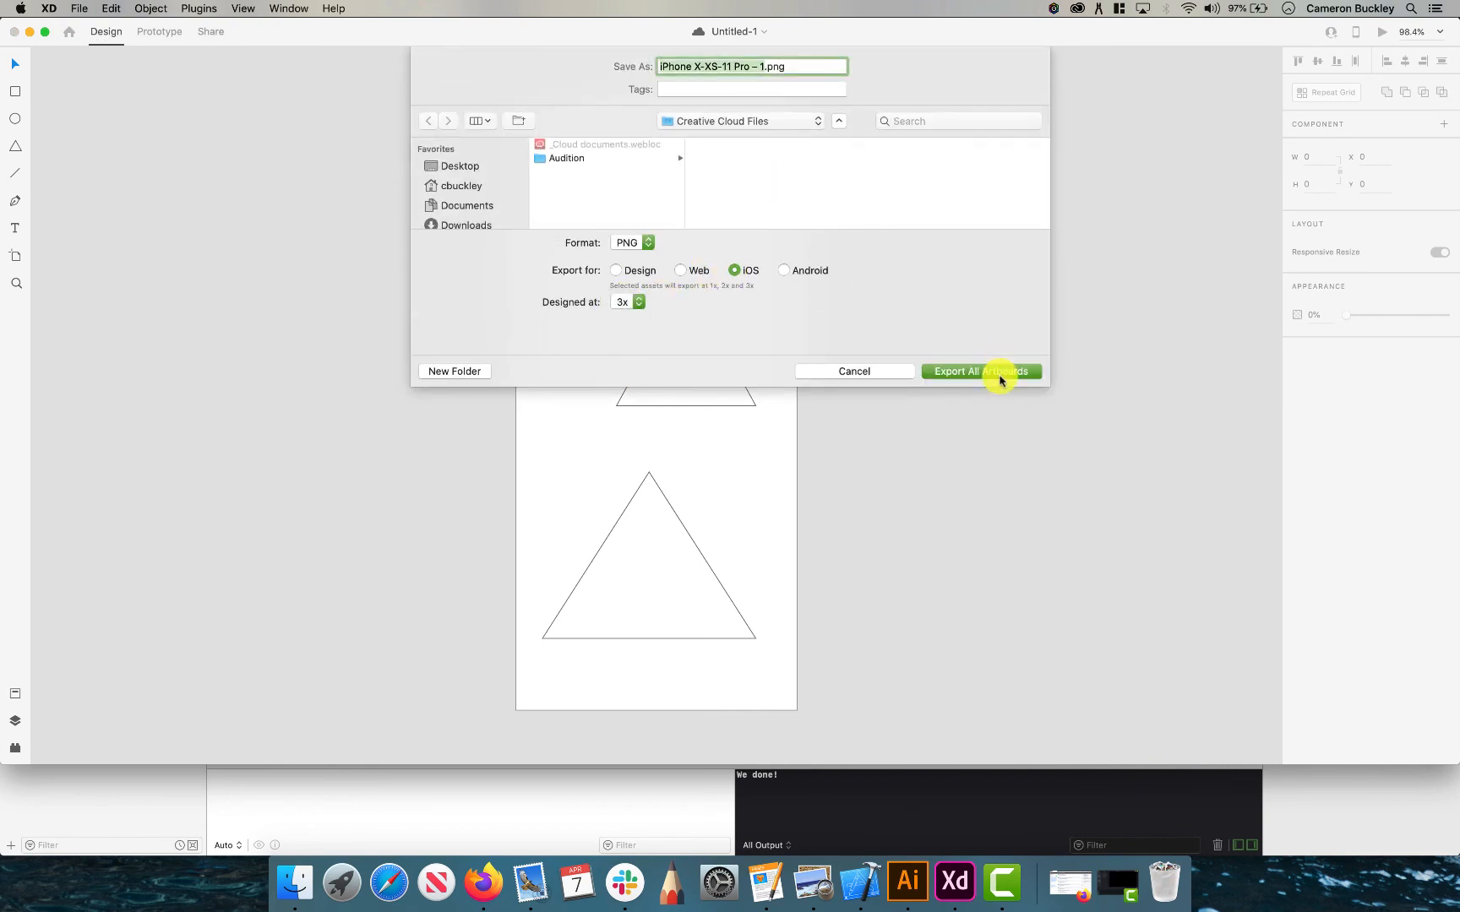
pyautogui.click(1001, 379)
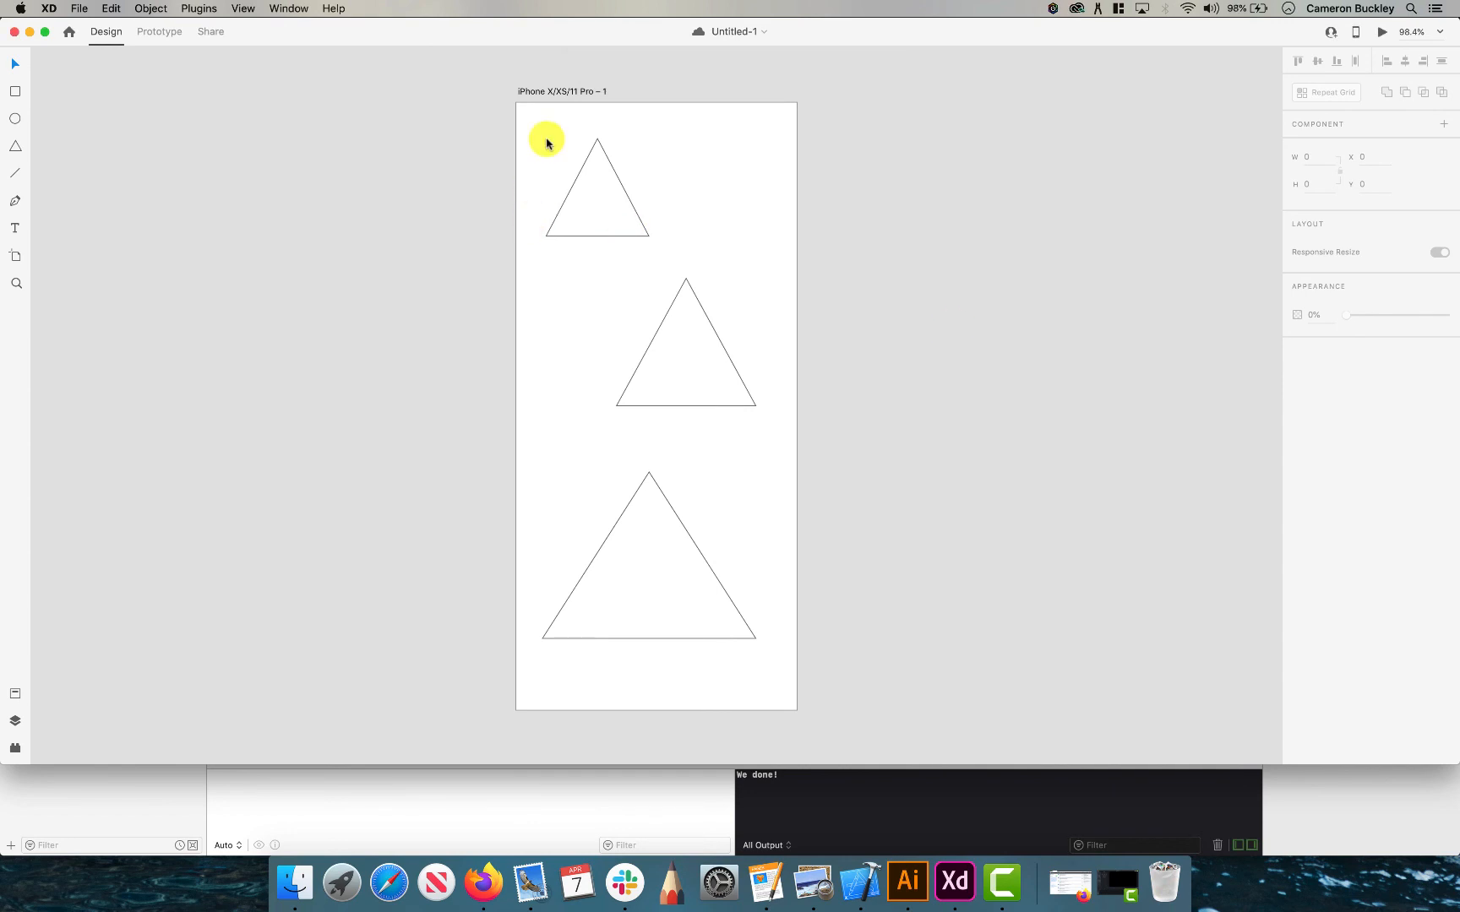
# Step: Select the top triangle, show the artboard's layers, and mark Polygon 3, Polygon 2 and Polygon 1 for export
pyautogui.click(580, 194)
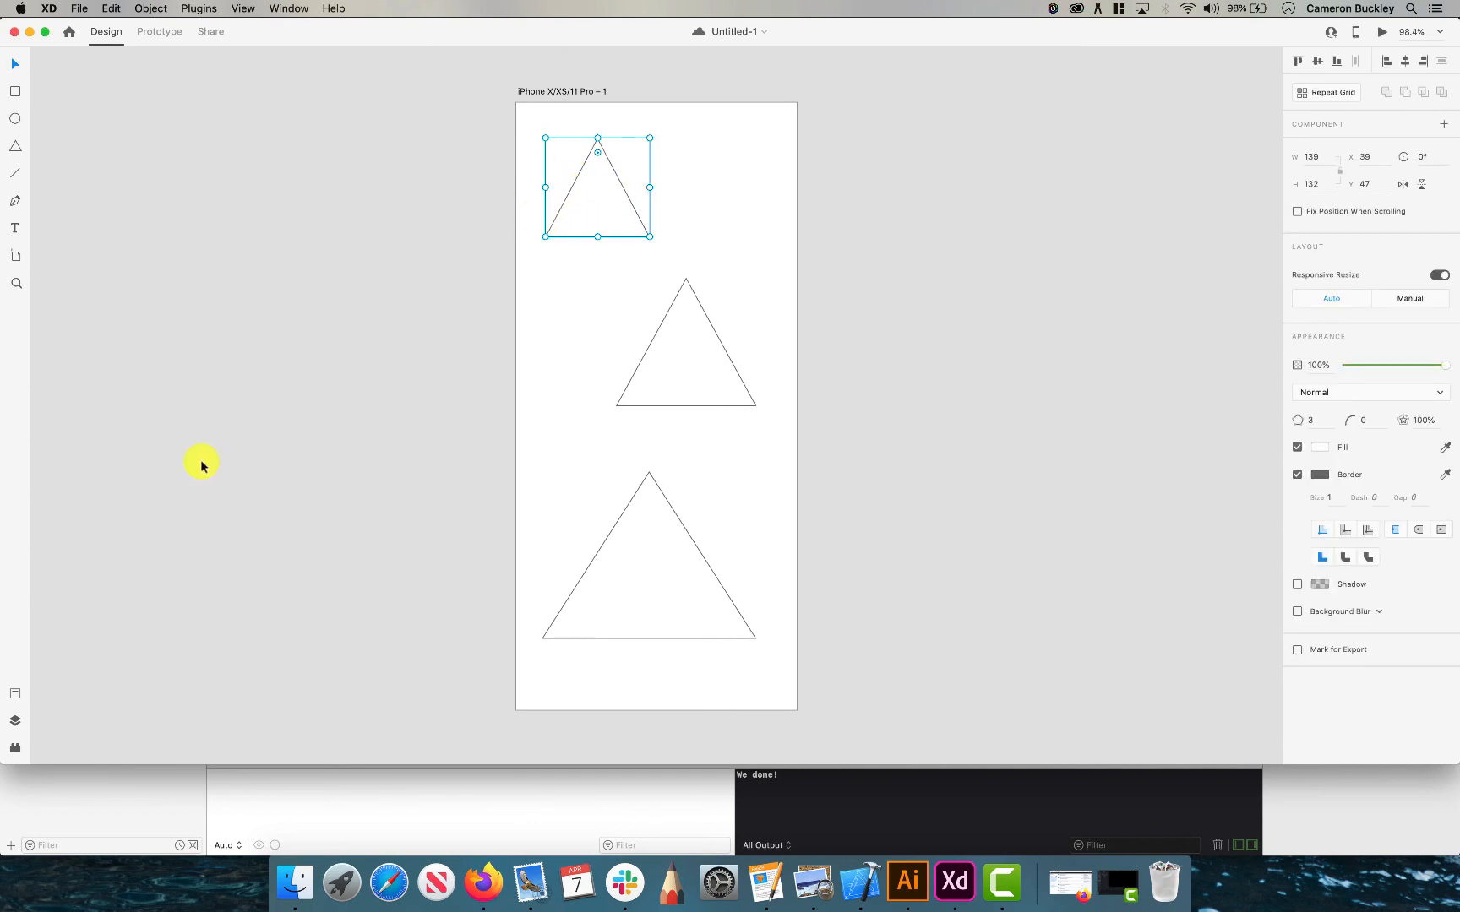
pyautogui.click(15, 722)
pyautogui.click(15, 696)
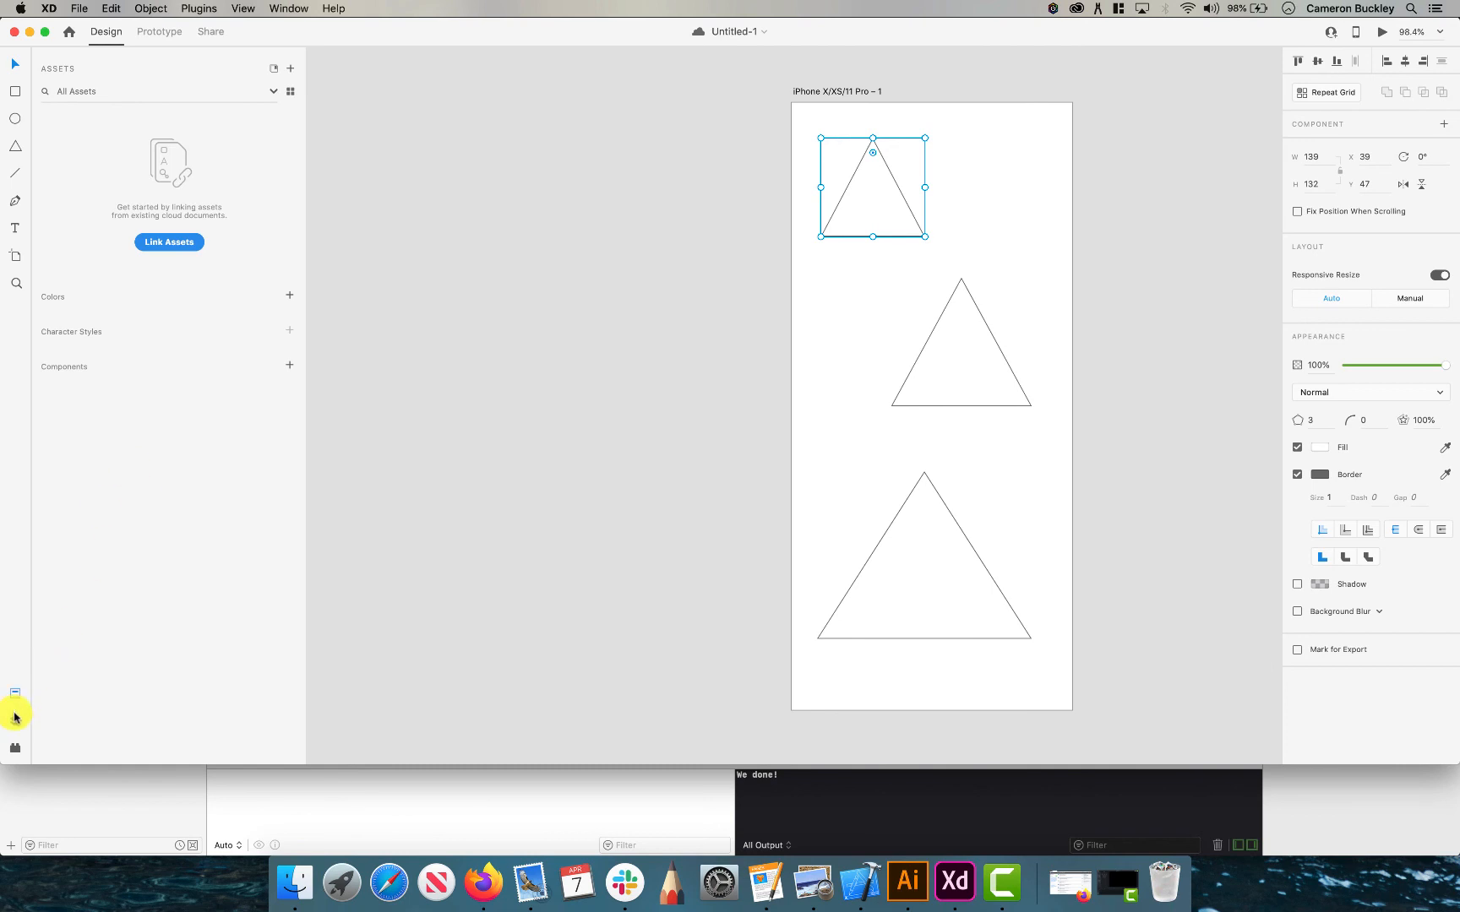
pyautogui.click(15, 719)
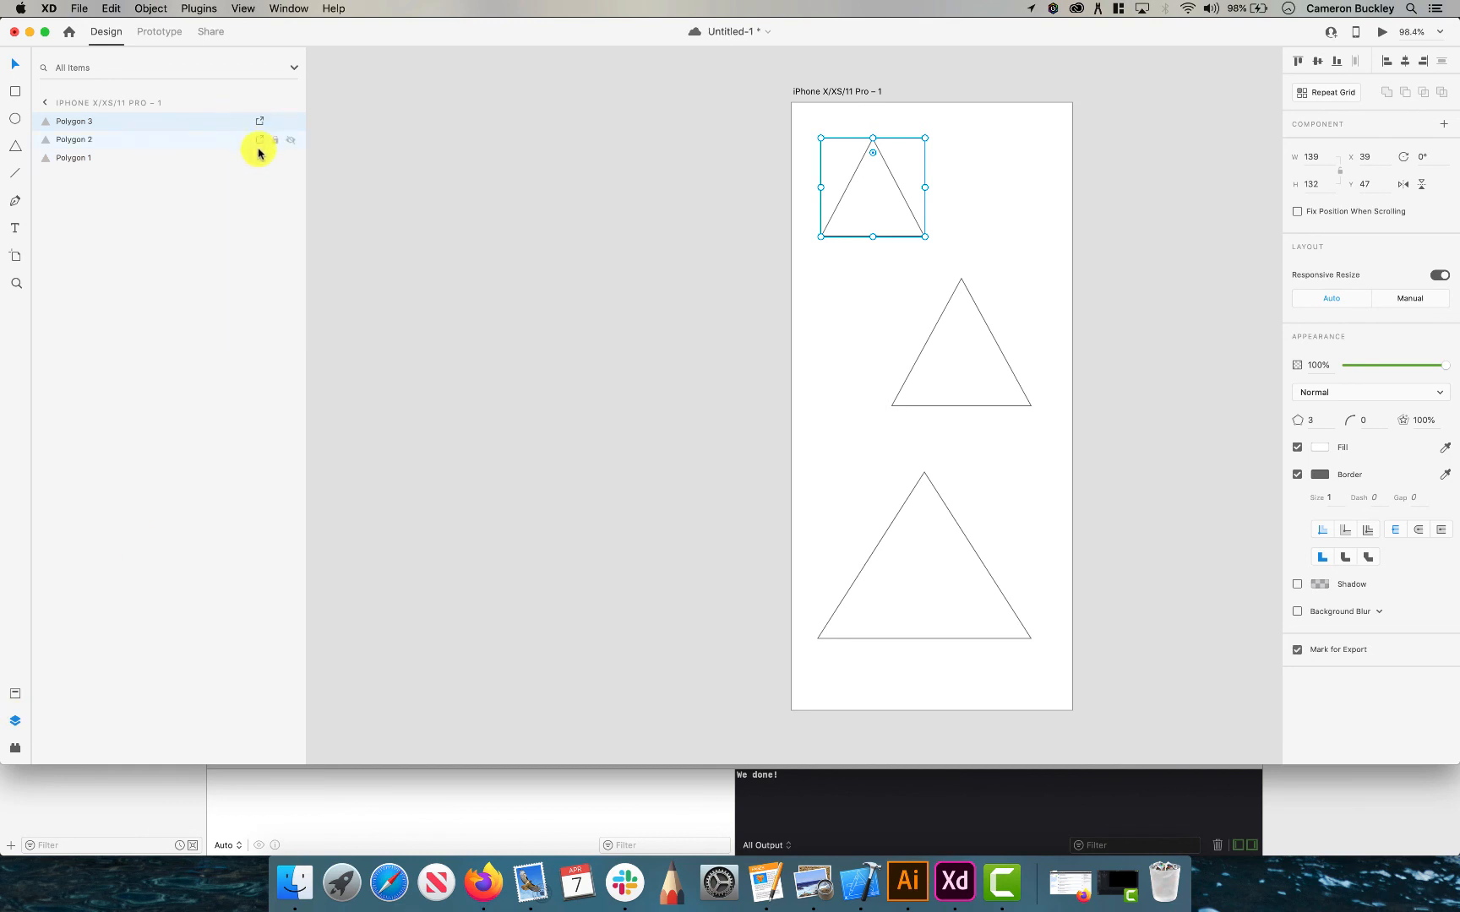
pyautogui.click(235, 238)
pyautogui.click(173, 137)
pyautogui.click(175, 126)
# Step: Batch export the marked assets as PNG for iOS, designed at 3x, to the Creative Cloud Files folder
pyautogui.click(79, 9)
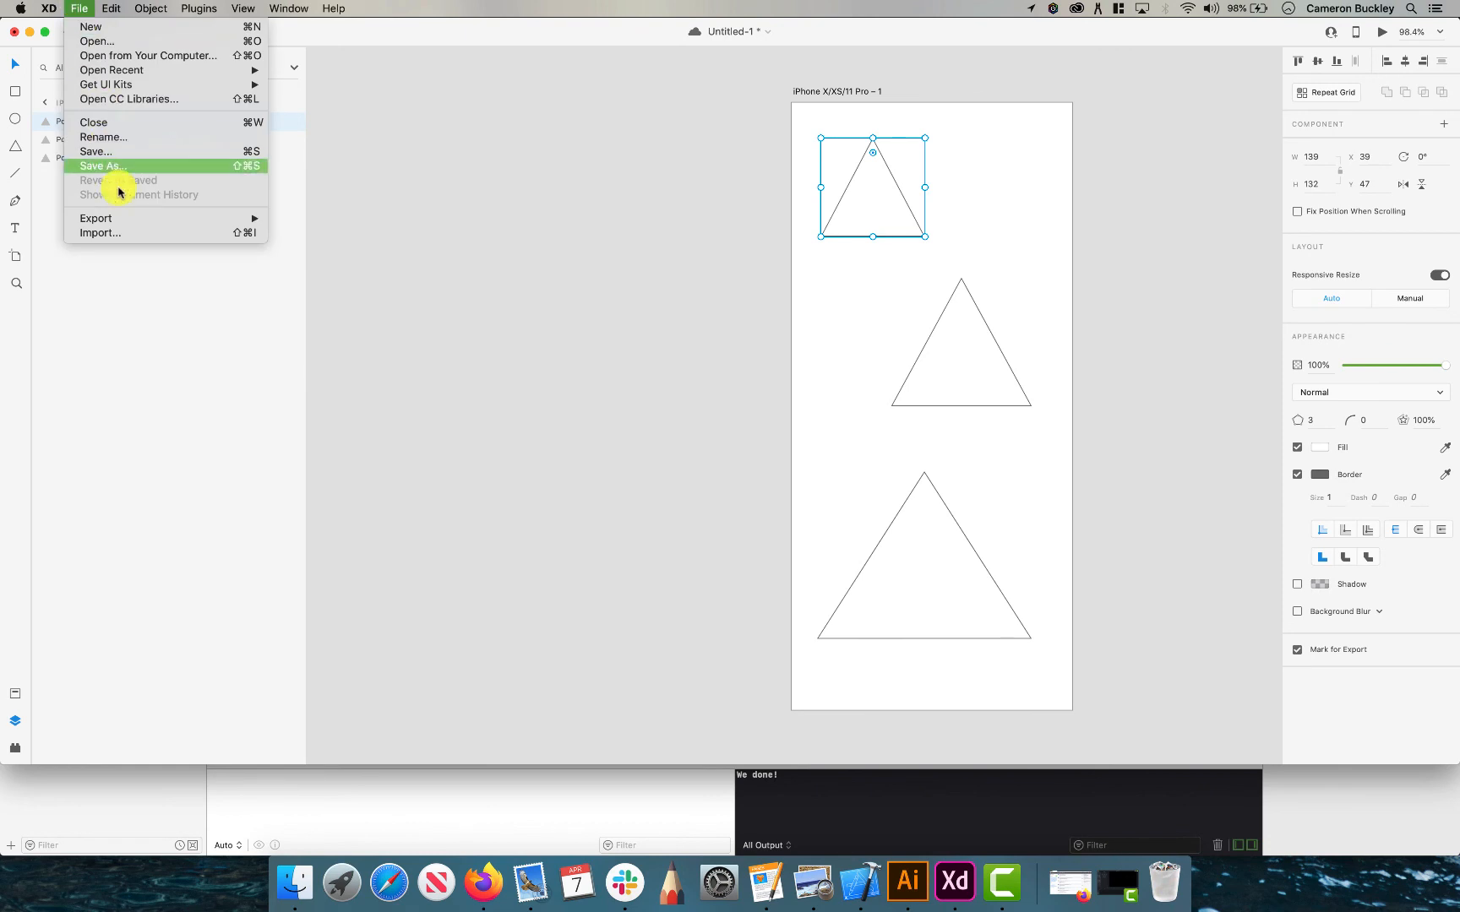
pyautogui.moveTo(126, 218)
pyautogui.click(293, 218)
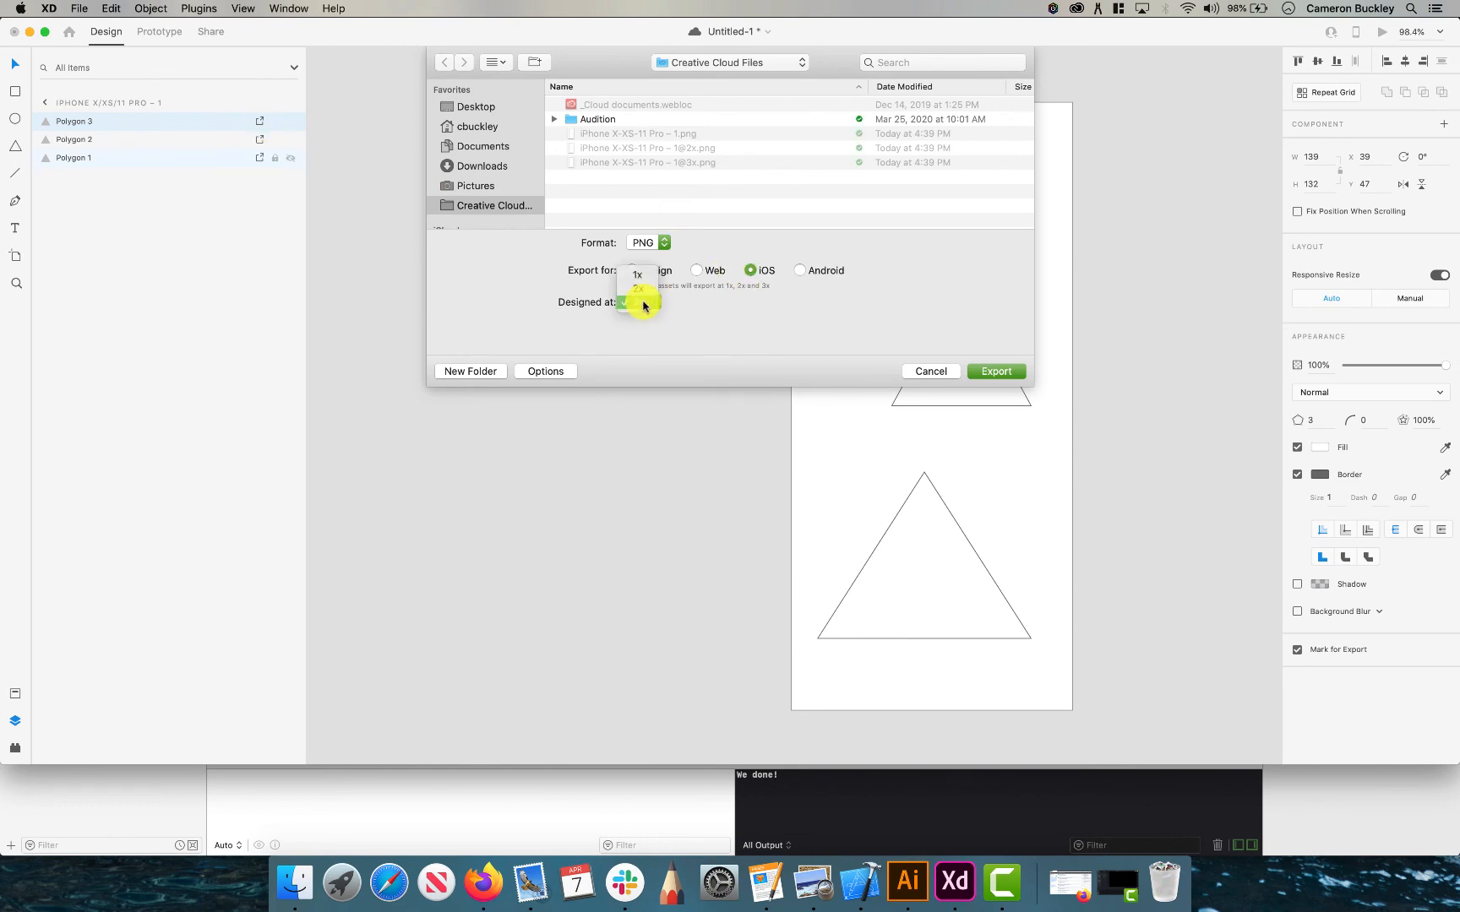
pyautogui.click(998, 372)
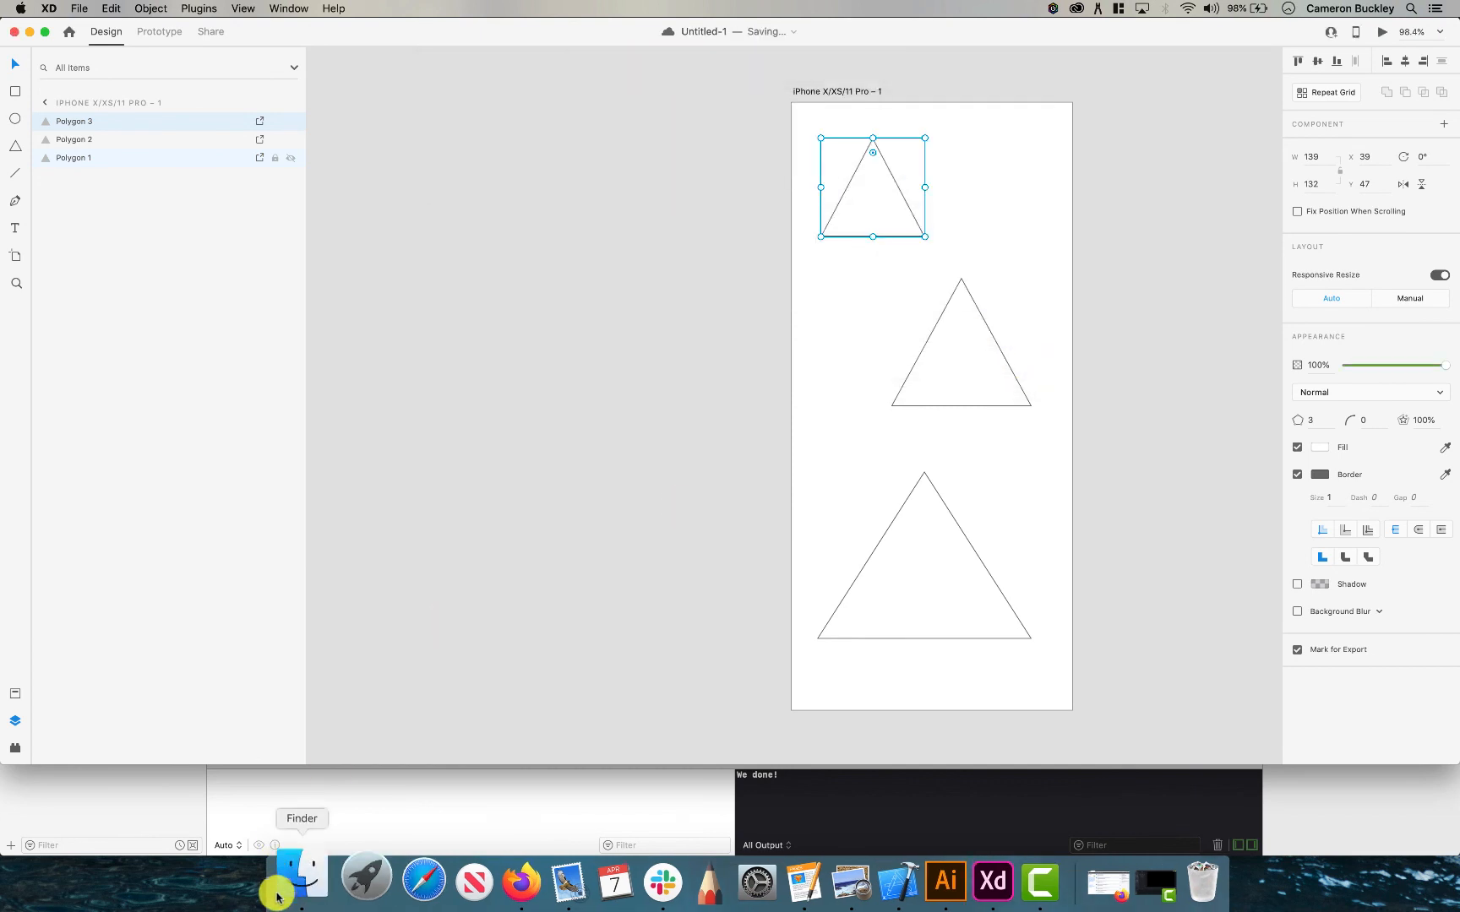
# Step: Switch to Finder, look through the Desktop and Documents folders for the exported files, and minimize the window
pyautogui.click(295, 883)
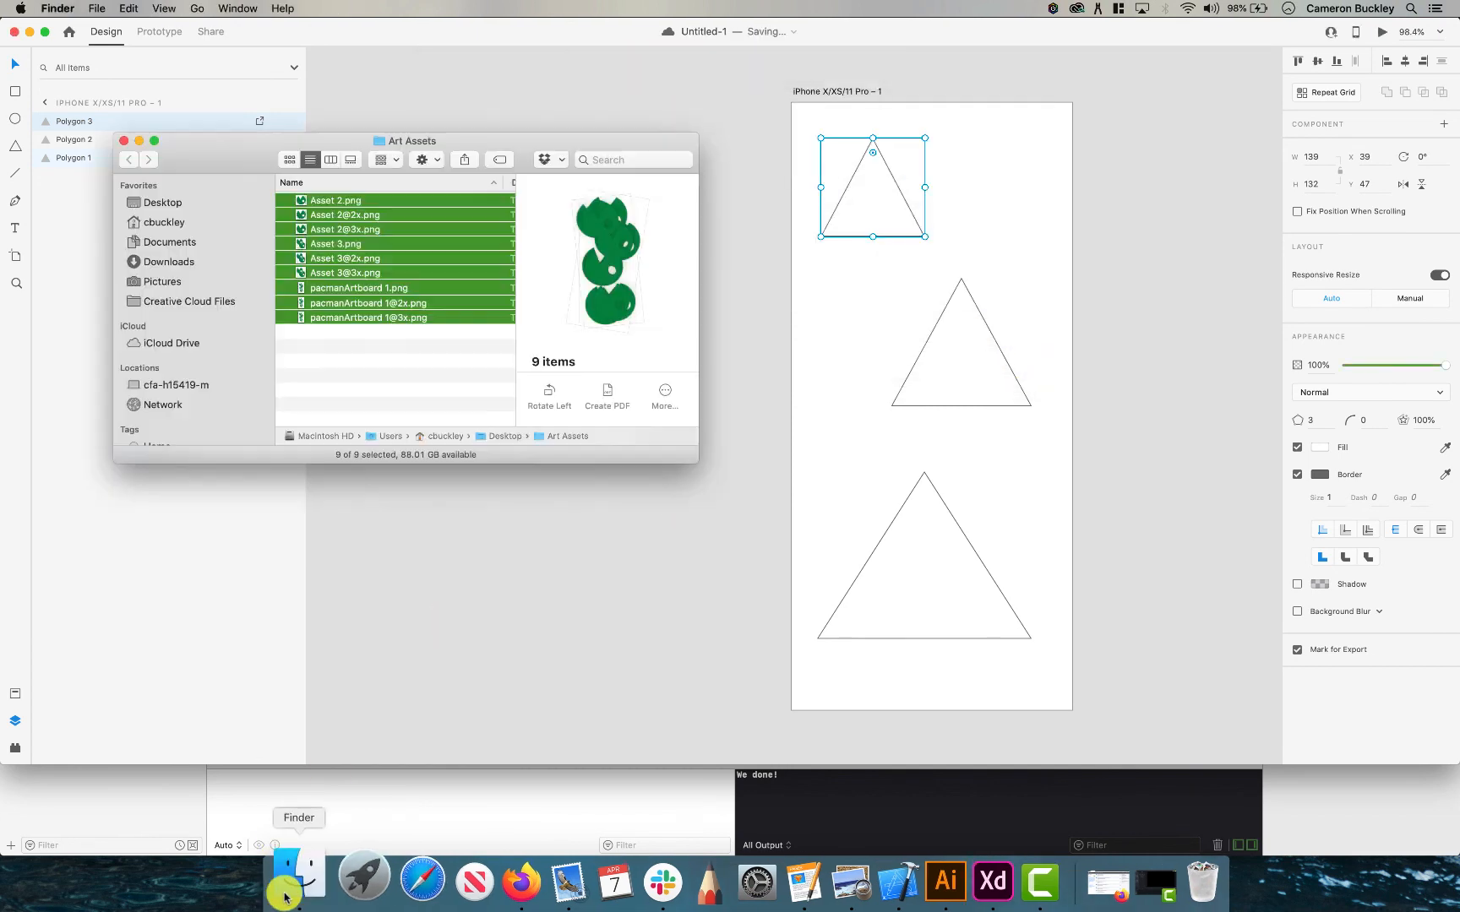
pyautogui.click(174, 204)
pyautogui.click(285, 203)
pyautogui.click(283, 203)
pyautogui.click(190, 243)
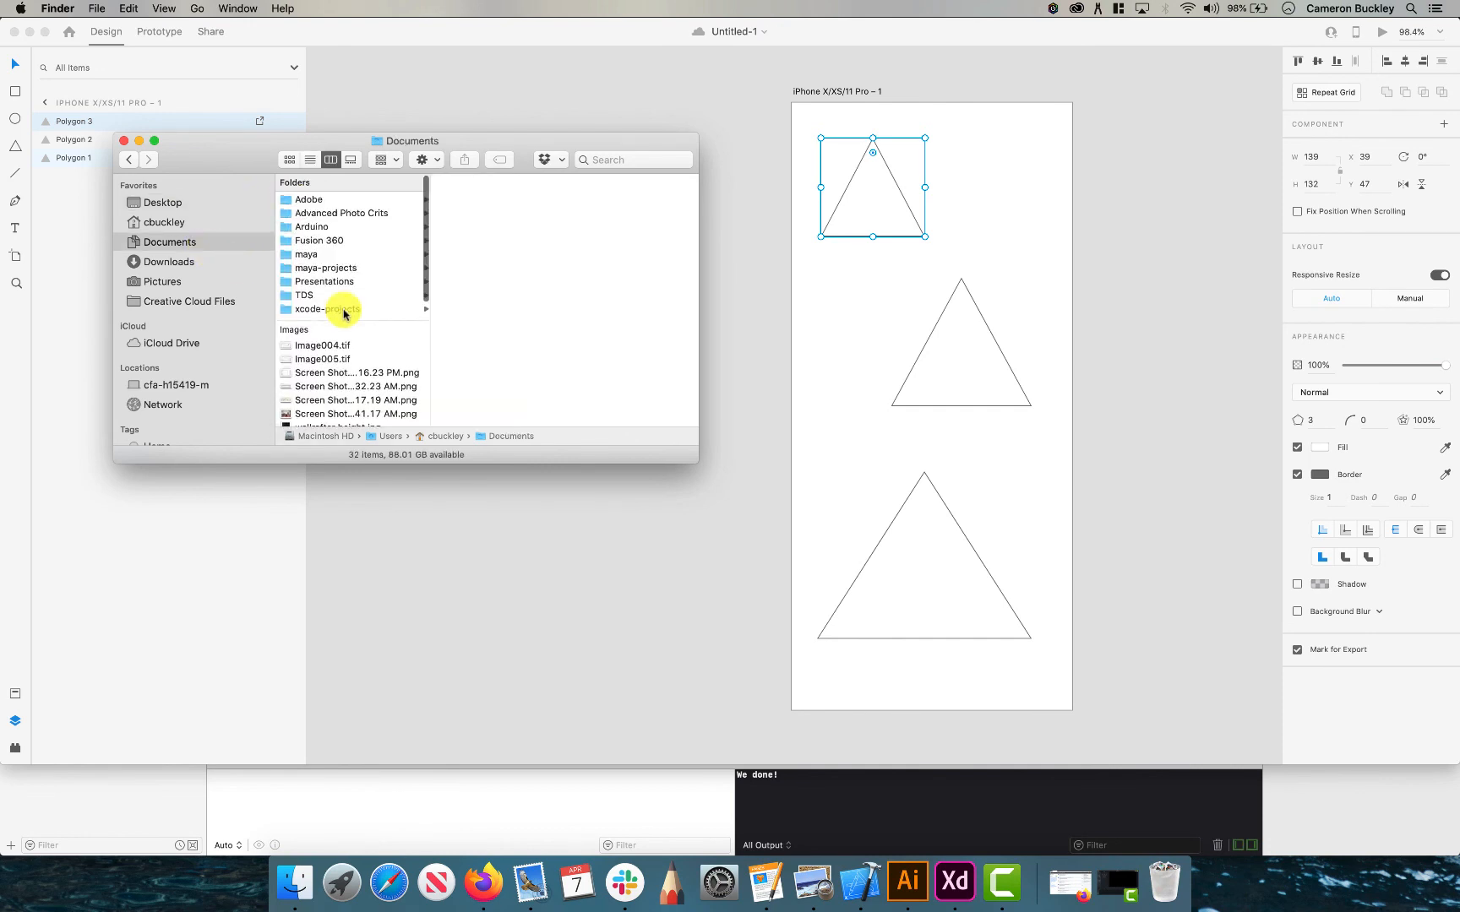
pyautogui.scroll(-10, 344, 314)
pyautogui.scroll(10, 343, 309)
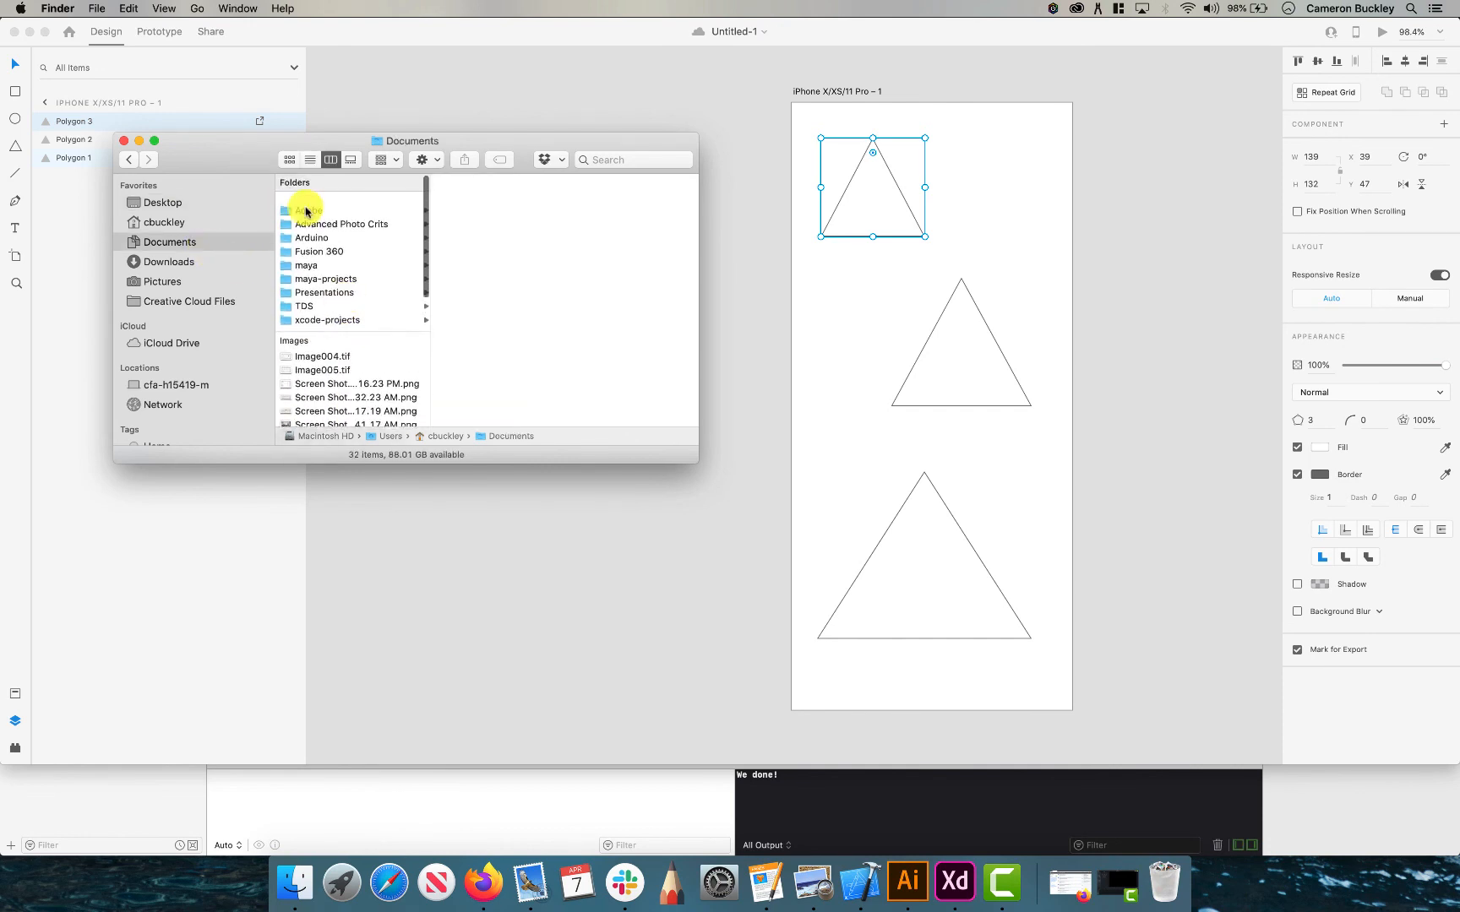
pyautogui.click(139, 141)
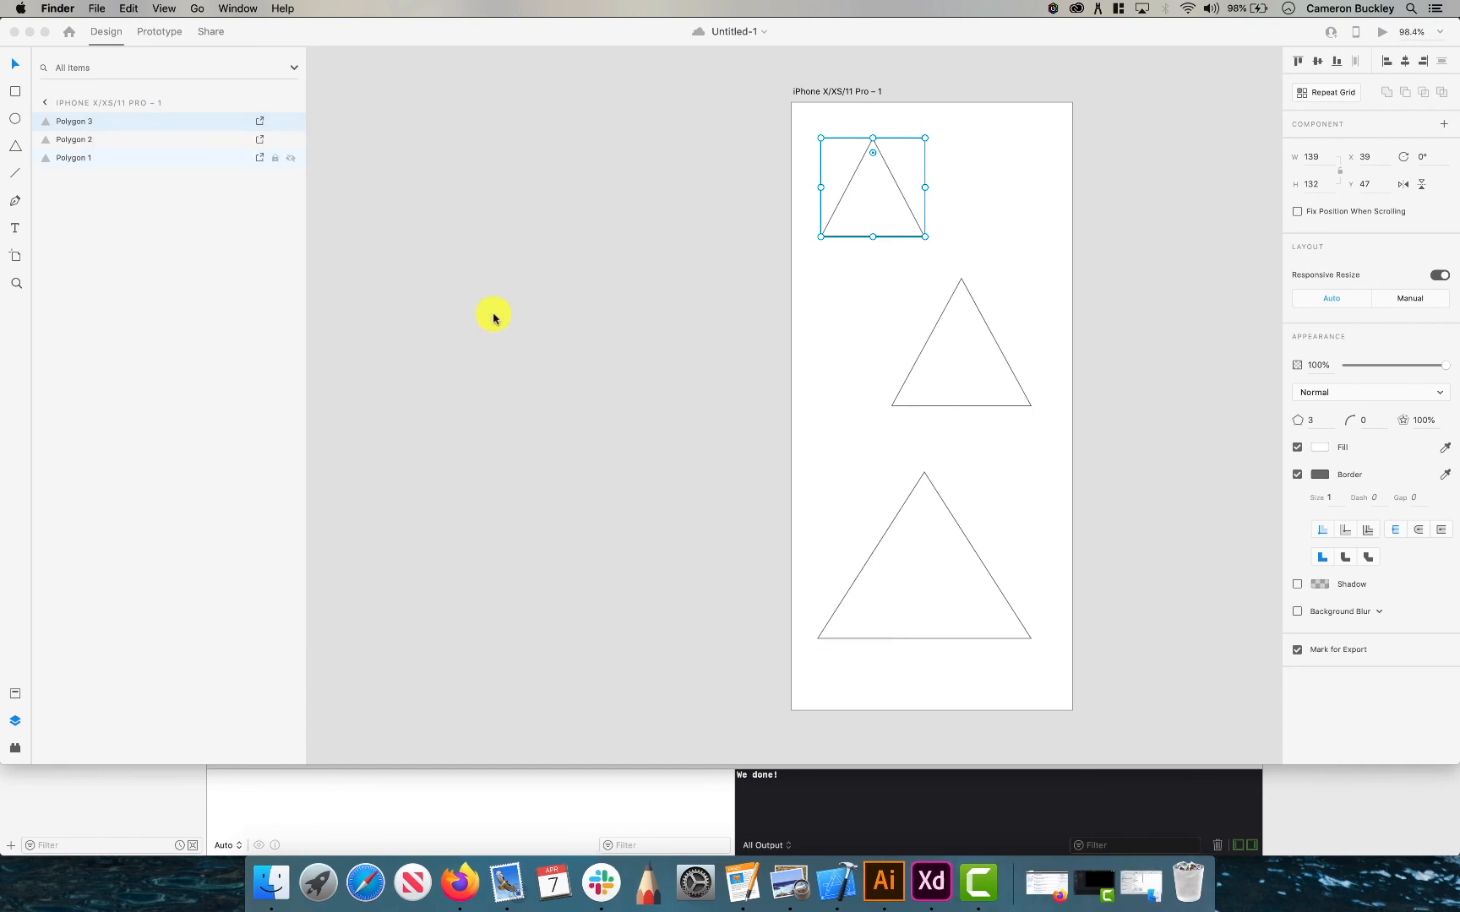